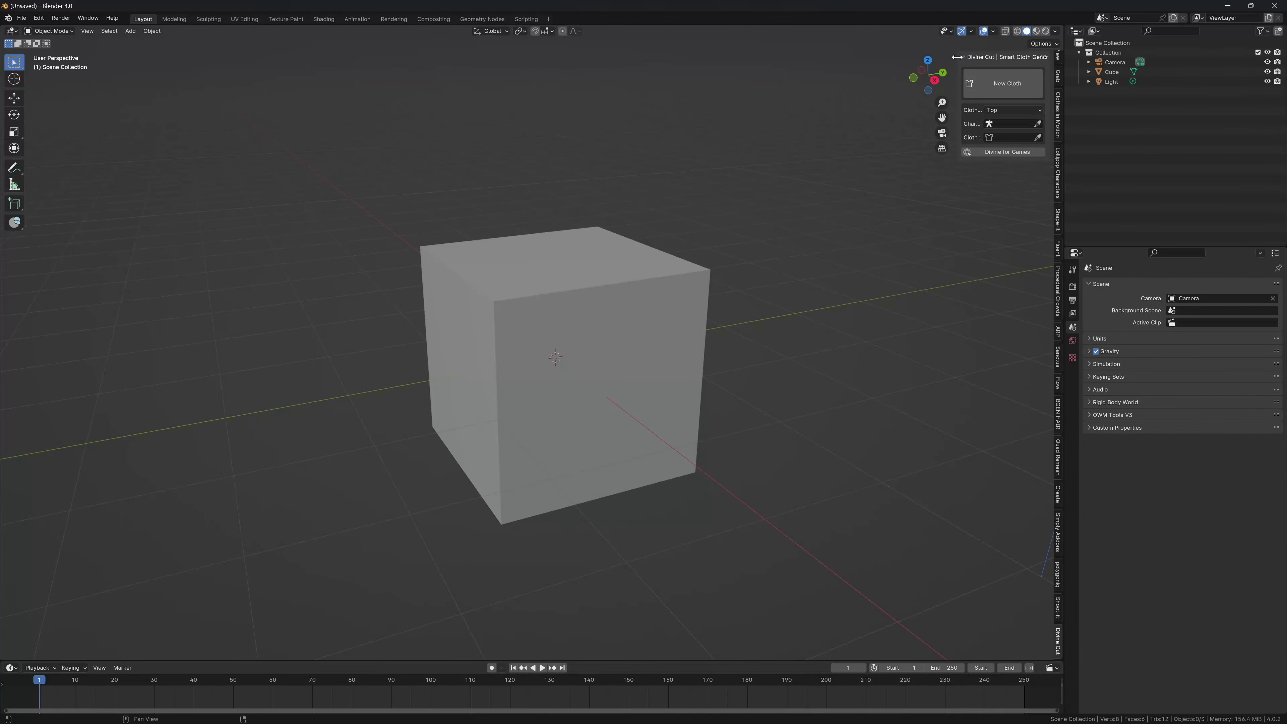
- Assign the cube as the Divine Cut cloth object and expand its Design and Painting Tools options
{"action": "left_click_drag", "start_coordinate": [957, 55], "coordinate": [934, 58]}
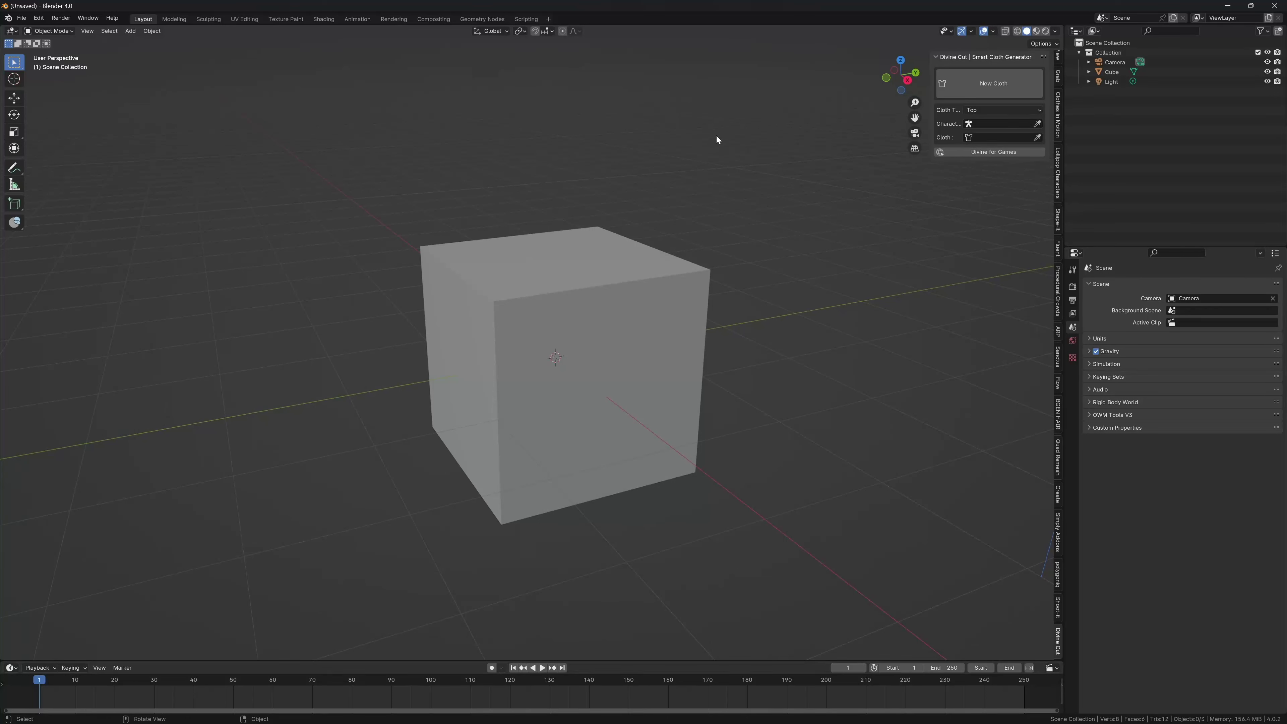
{"action": "left_click", "coordinate": [1037, 138]}
{"action": "left_click", "coordinate": [681, 288]}
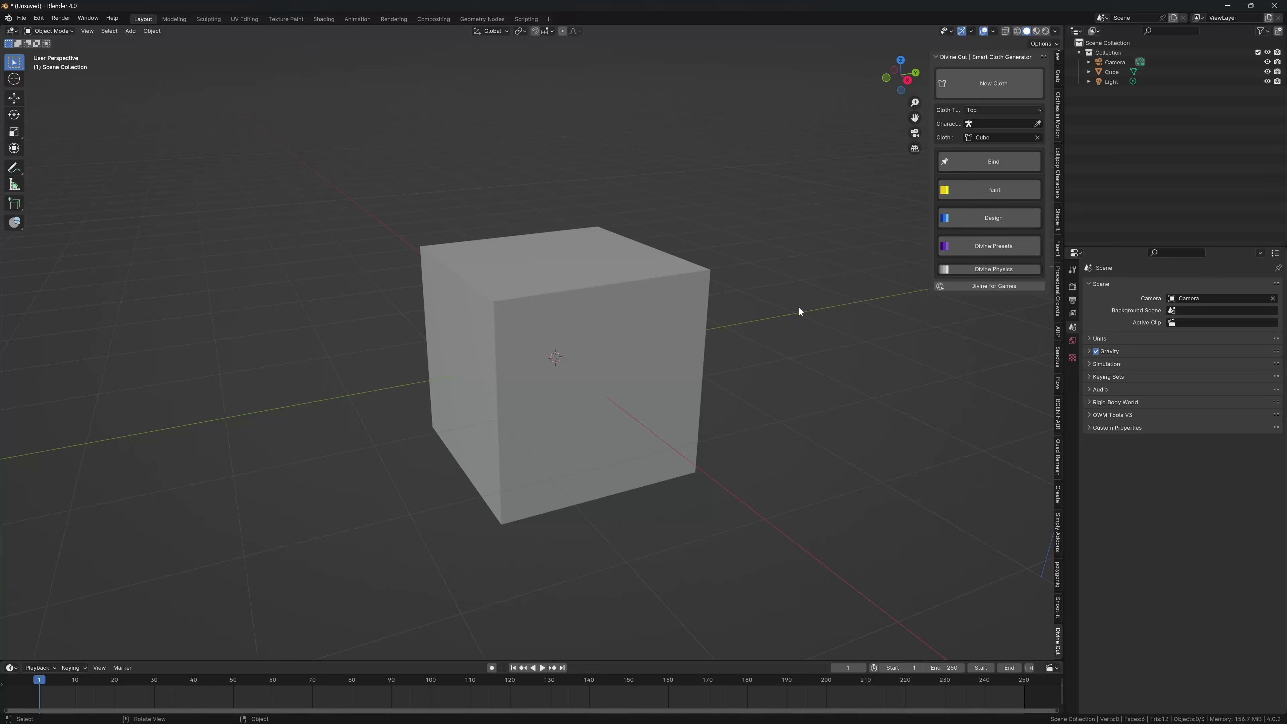
{"action": "left_click", "coordinate": [983, 219]}
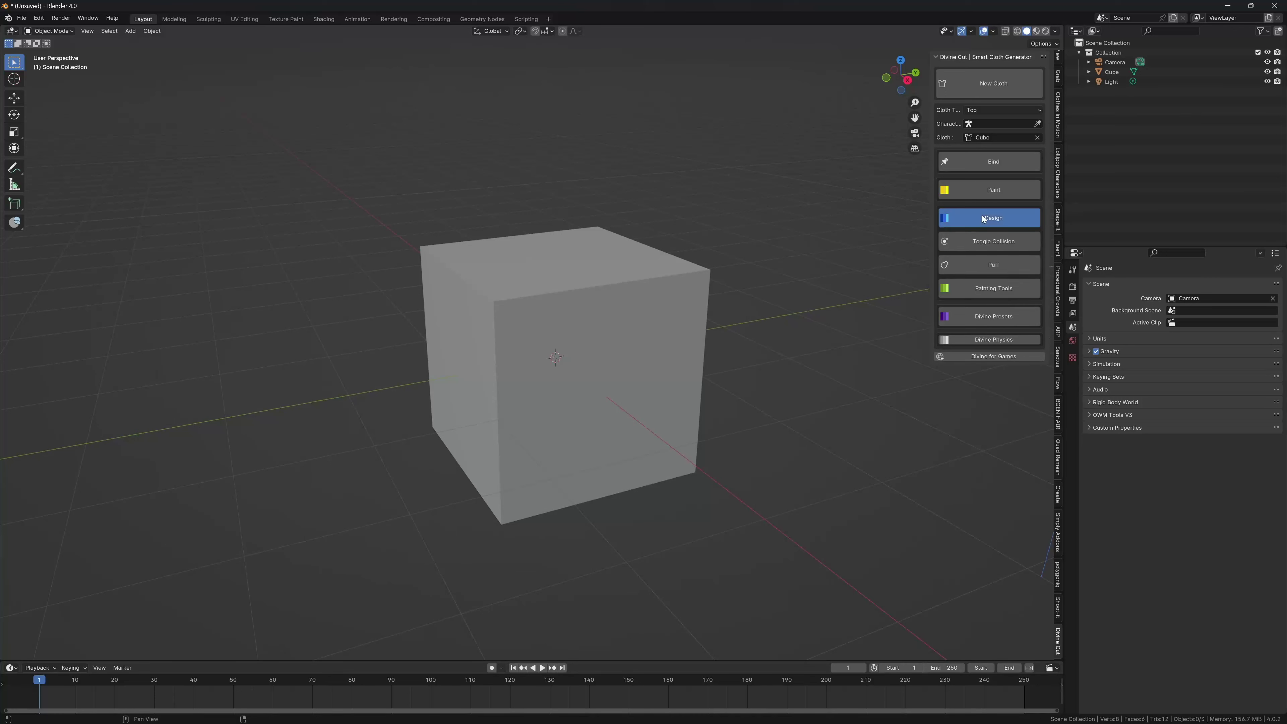
{"action": "left_click", "coordinate": [990, 290]}
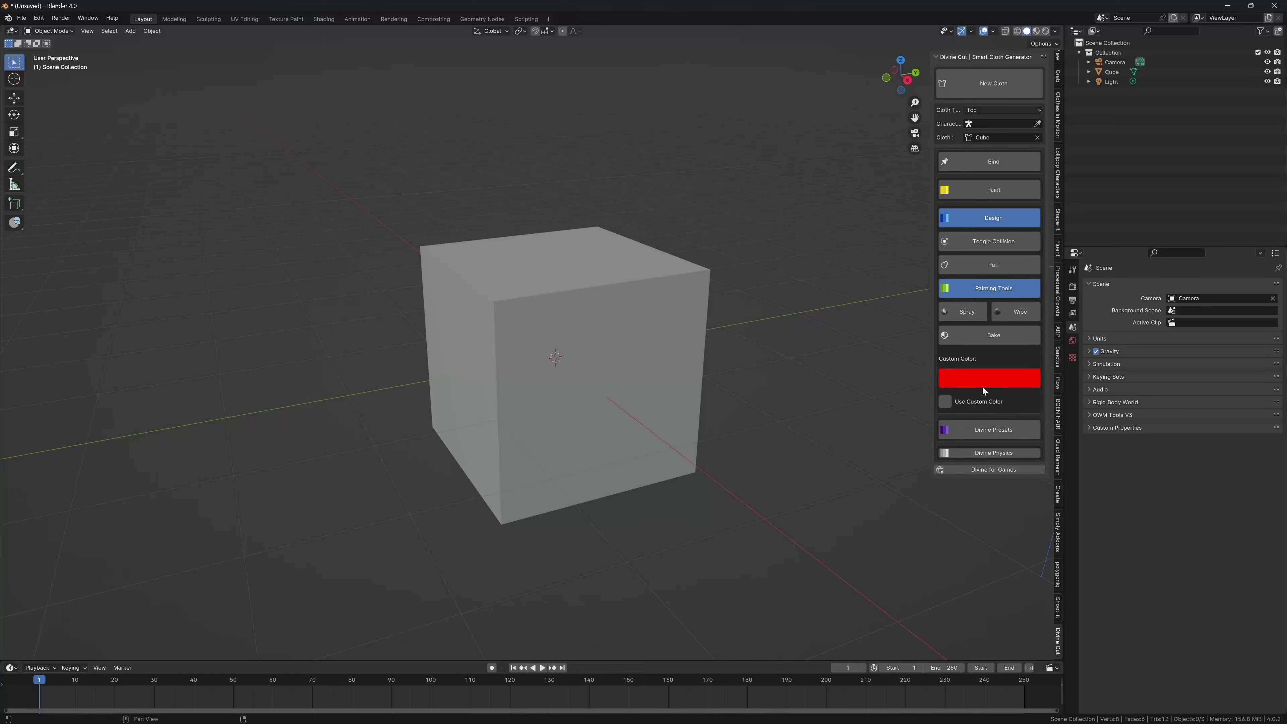
- Search the add-on preferences for "divine"
{"action": "key", "text": "ctrl+comma"}
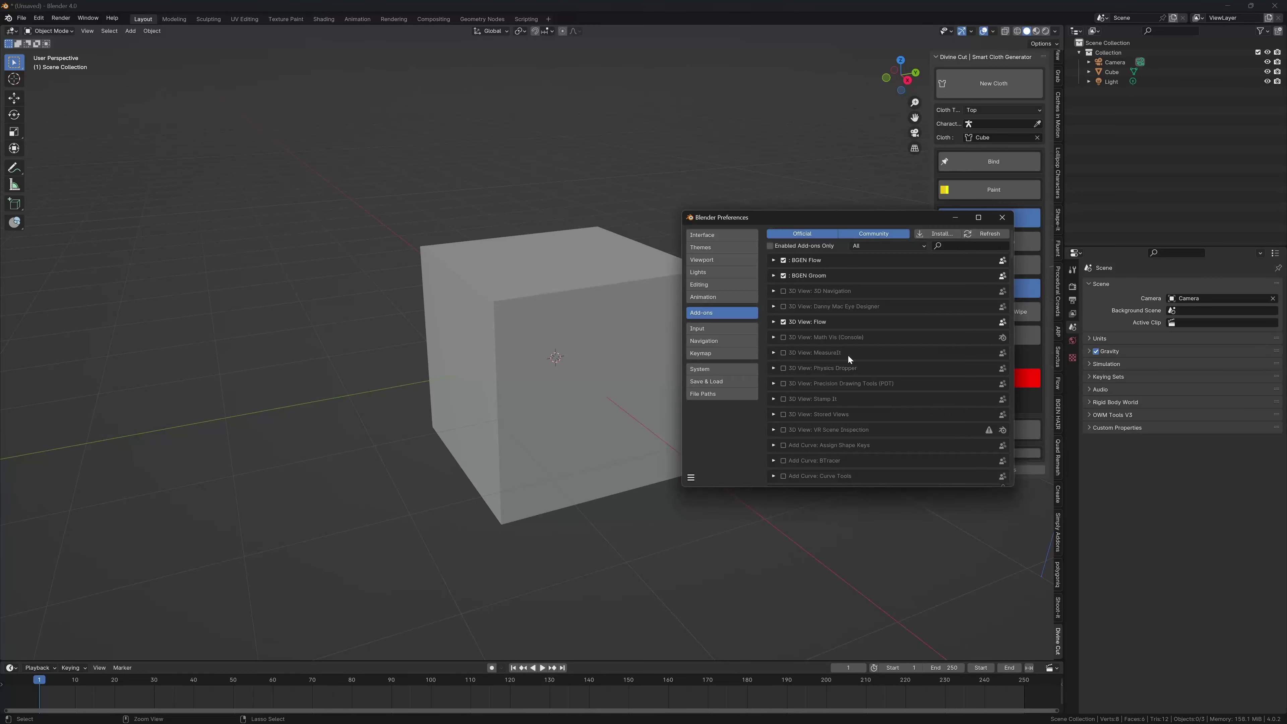
{"action": "type", "text": "divine"}
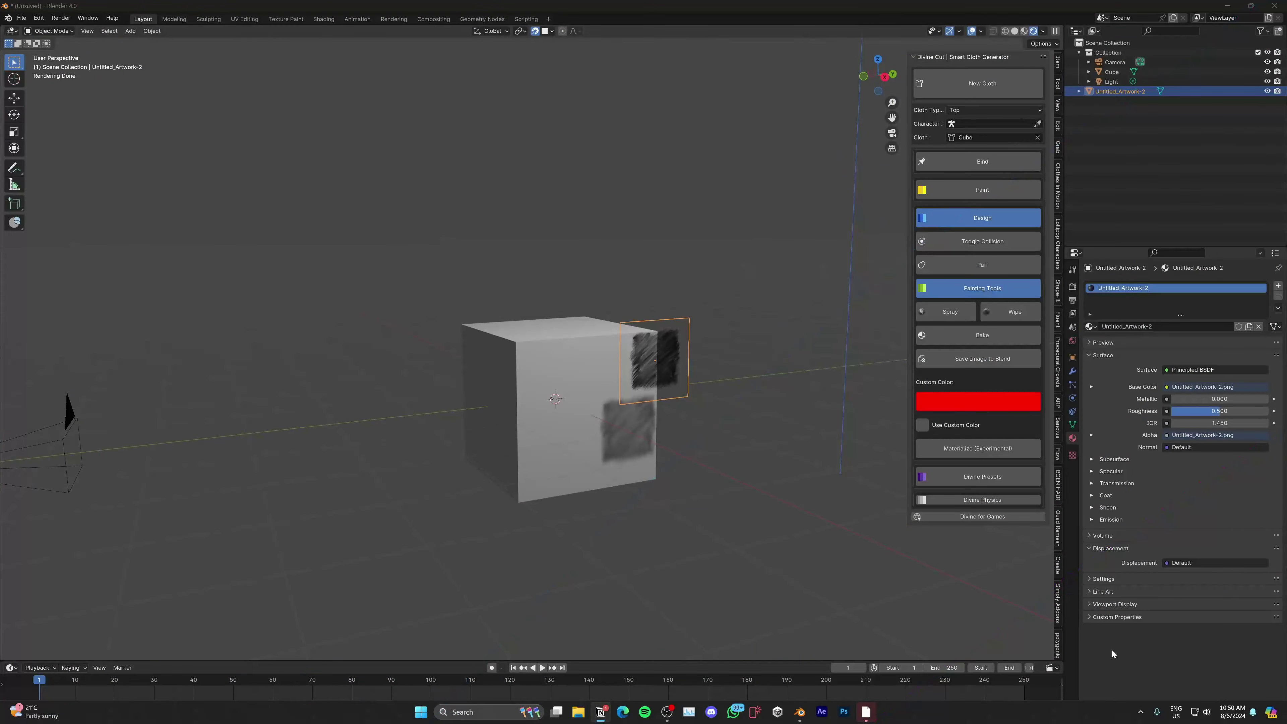
- Clear the Divine Cut cloth object and reassign it to the cube
{"action": "left_click", "coordinate": [1120, 651]}
{"action": "middle_click_drag", "start_coordinate": [629, 398], "coordinate": [744, 330]}
{"action": "scroll", "coordinate": [653, 353], "scroll_direction": "up", "scroll_amount": 3}
{"action": "left_click", "coordinate": [624, 347]}
{"action": "middle_click_drag", "start_coordinate": [601, 328], "coordinate": [654, 289]}
{"action": "left_click", "coordinate": [1037, 137]}
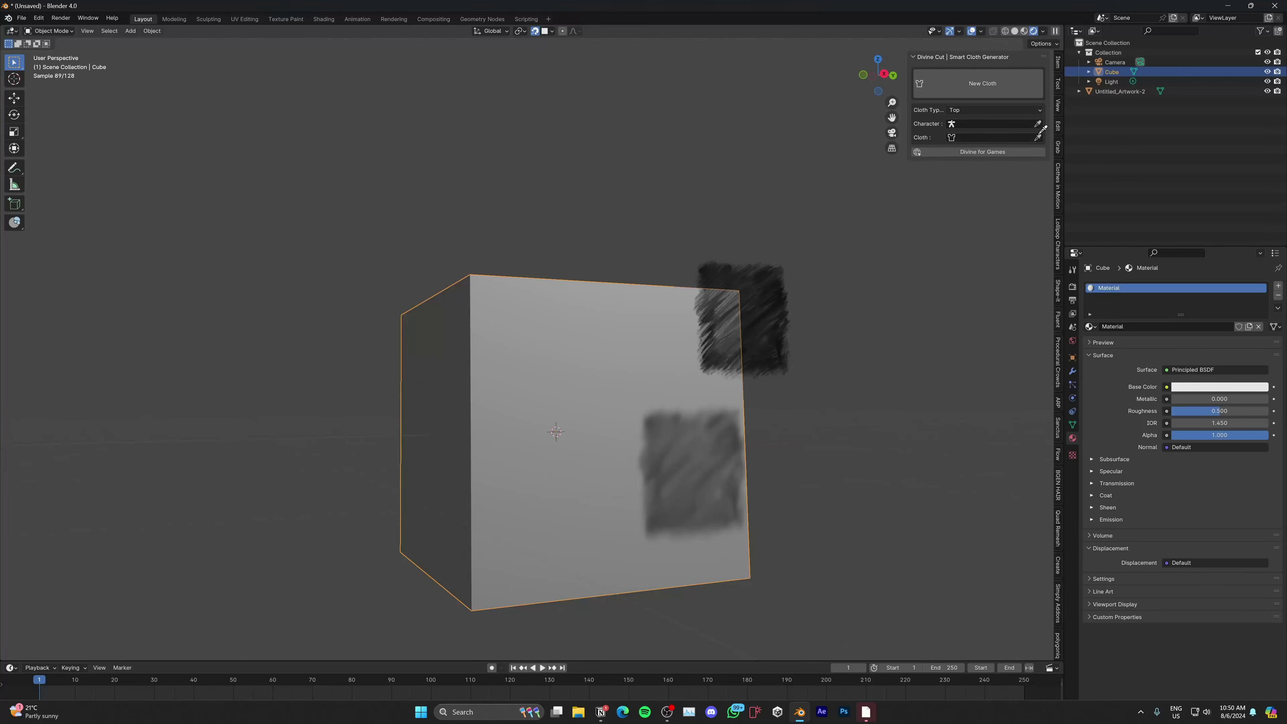
{"action": "left_click", "coordinate": [1038, 137]}
{"action": "left_click", "coordinate": [636, 352]}
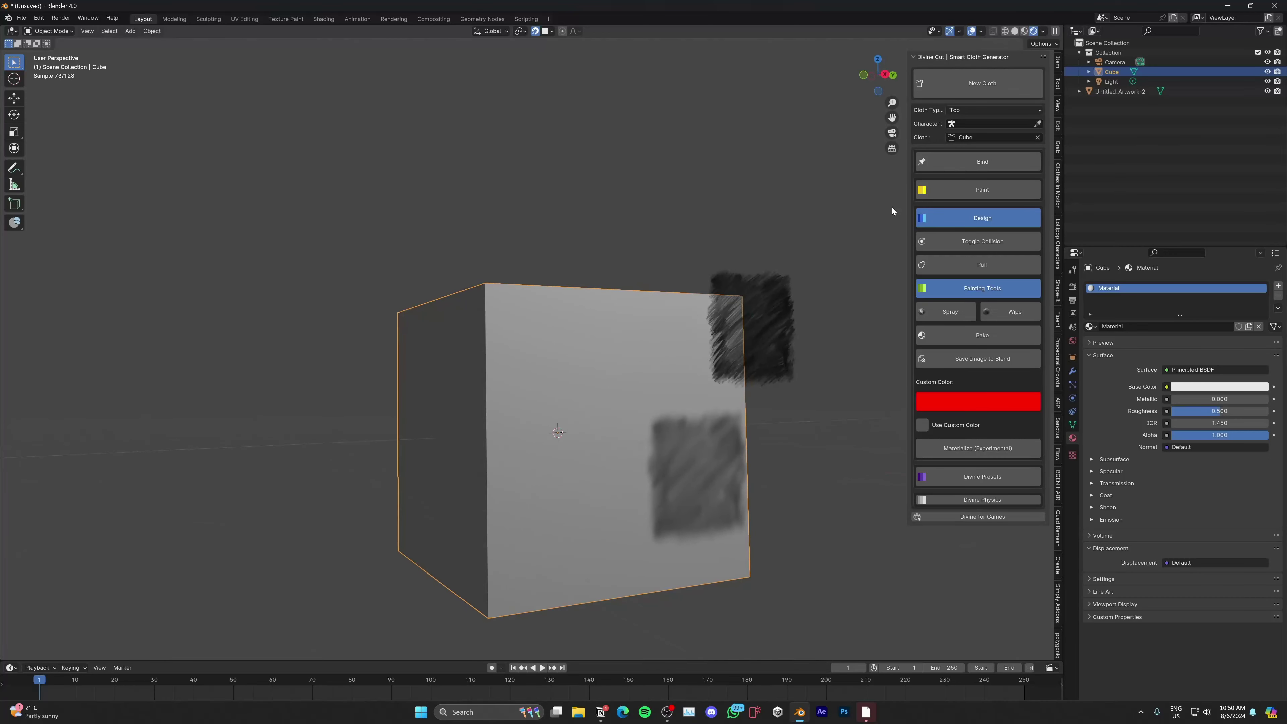
- Move the Untitled_Artwork-2 image onto the cube's front face and spray it at two separate spots there
{"action": "left_click", "coordinate": [759, 313]}
{"action": "key", "text": "g"}
{"action": "left_click", "coordinate": [595, 368]}
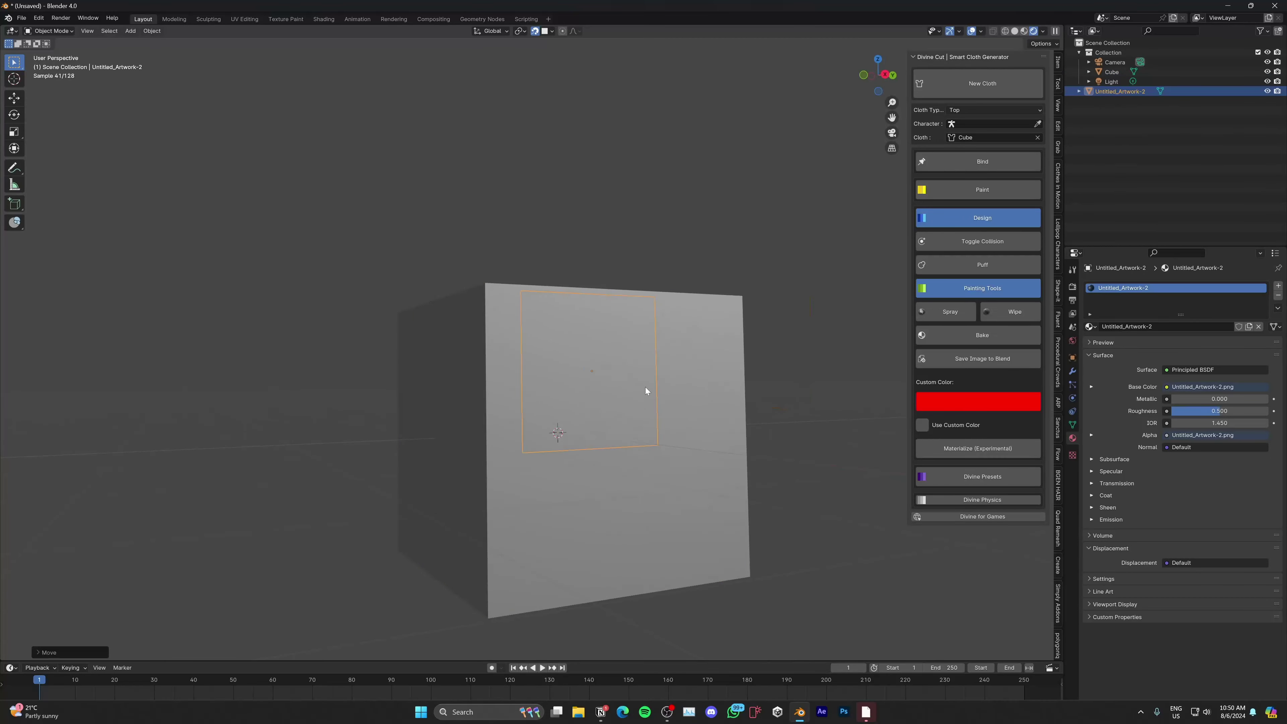
{"action": "key", "text": "shift+d"}
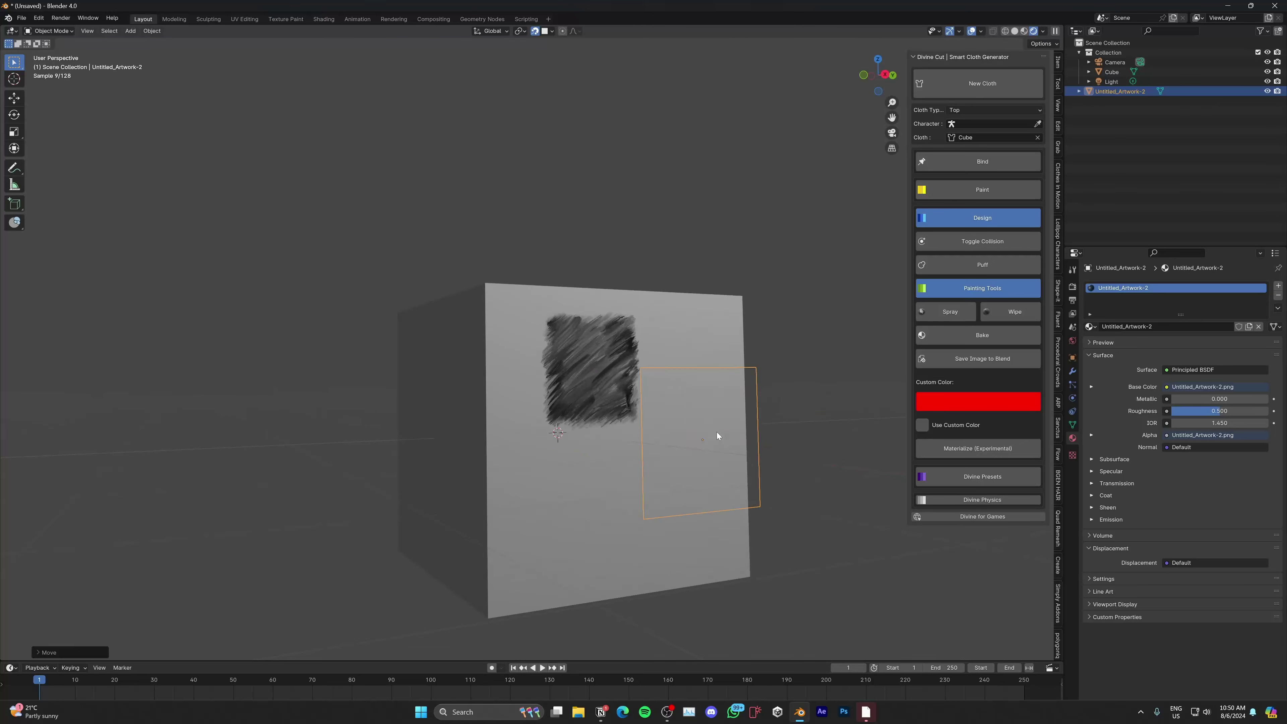
{"action": "left_click", "coordinate": [742, 425]}
- Spray the sketch artwork onto the cube's top face and move the image onto the adjacent side face
{"action": "middle_click_drag", "start_coordinate": [680, 399], "coordinate": [566, 359]}
{"action": "key", "text": "shift+d"}
{"action": "left_click", "coordinate": [564, 340]}
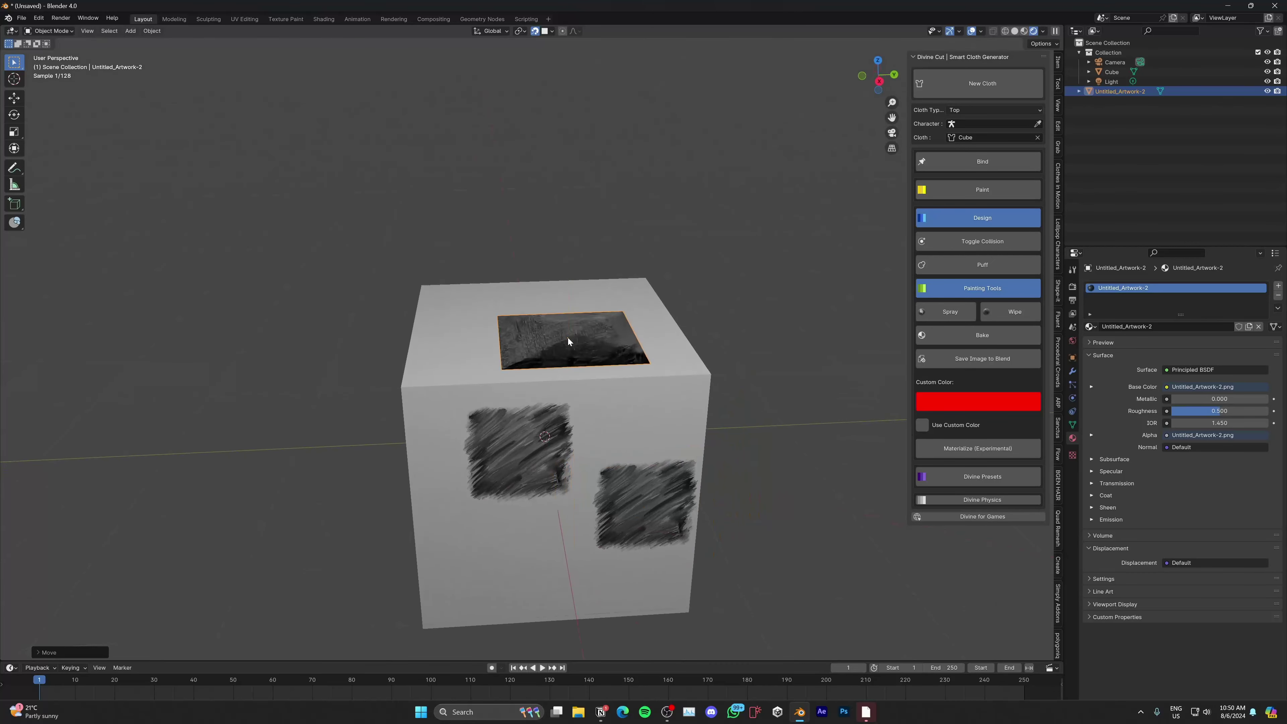
{"action": "middle_click_drag", "start_coordinate": [686, 360], "coordinate": [603, 345]}
{"action": "key", "text": "shift+d"}
{"action": "left_click", "coordinate": [595, 406]}
- Import the spotted monstera leaf PNG using Images as Planes
{"action": "key", "text": "F3"}
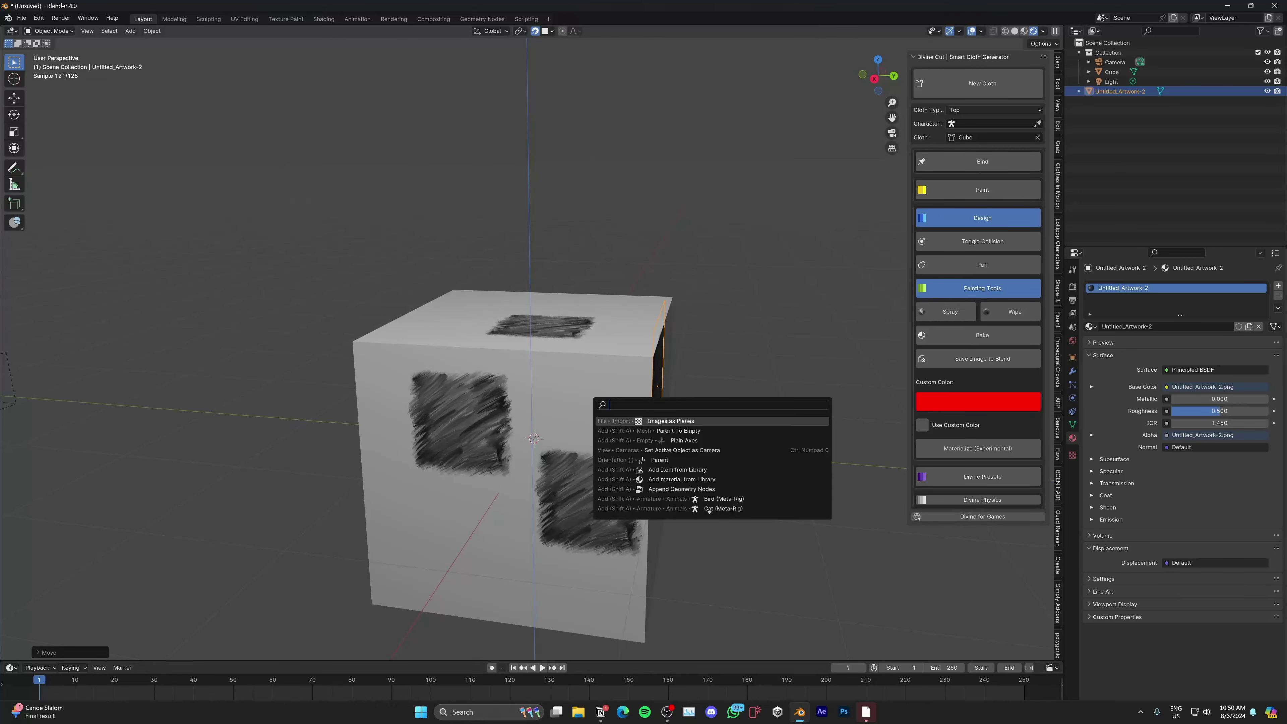
{"action": "key", "text": "Return"}
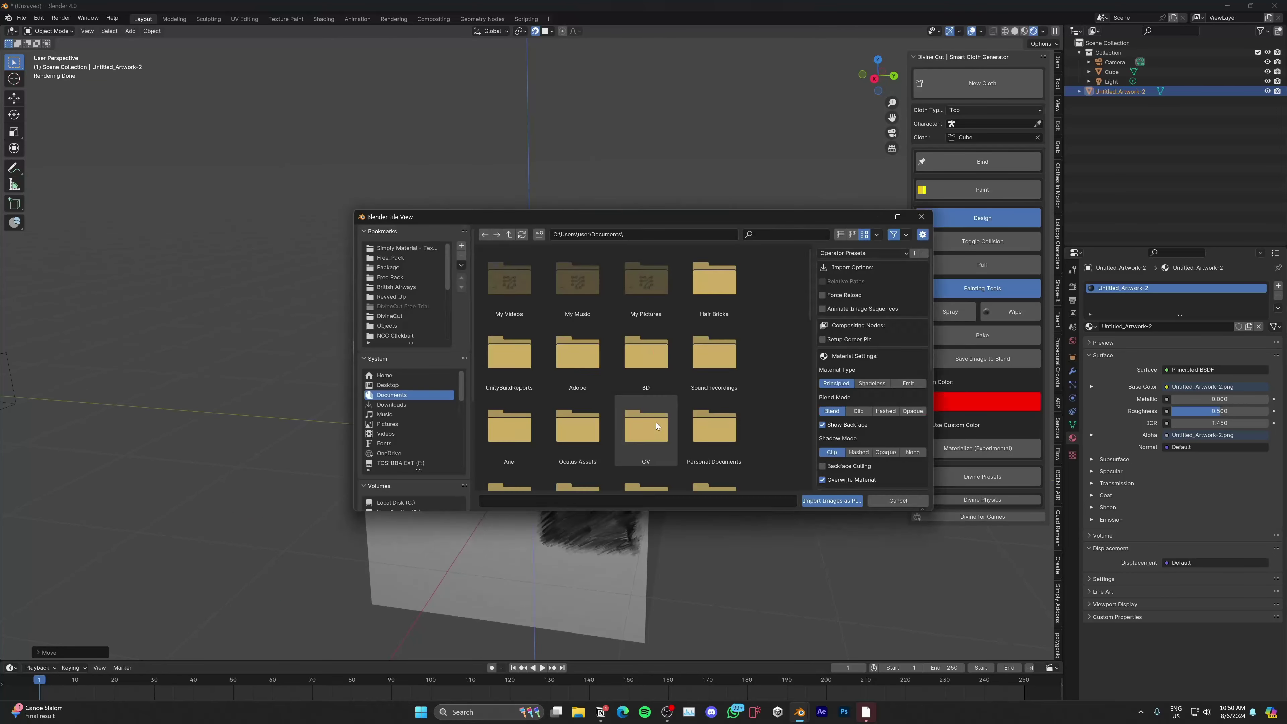
{"action": "left_click", "coordinate": [421, 258]}
{"action": "double_click", "coordinate": [509, 354]}
- Scale the leaf image down, place it on the cube's front face above the lower sketch, and spray it there
{"action": "key", "text": "g"}
{"action": "left_click", "coordinate": [573, 402]}
{"action": "middle_click_drag", "start_coordinate": [575, 403], "coordinate": [601, 402]}
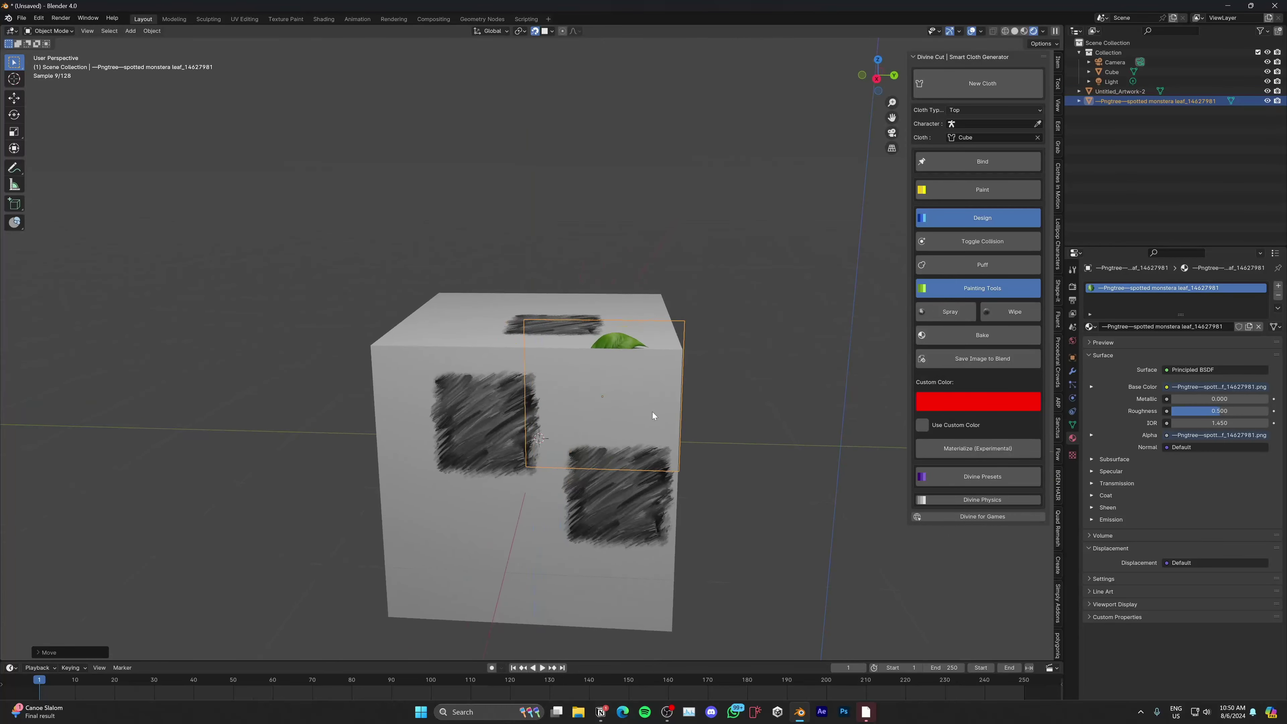
{"action": "key", "text": "s"}
{"action": "left_click", "coordinate": [627, 399]}
{"action": "key", "text": "g"}
{"action": "left_click", "coordinate": [629, 407]}
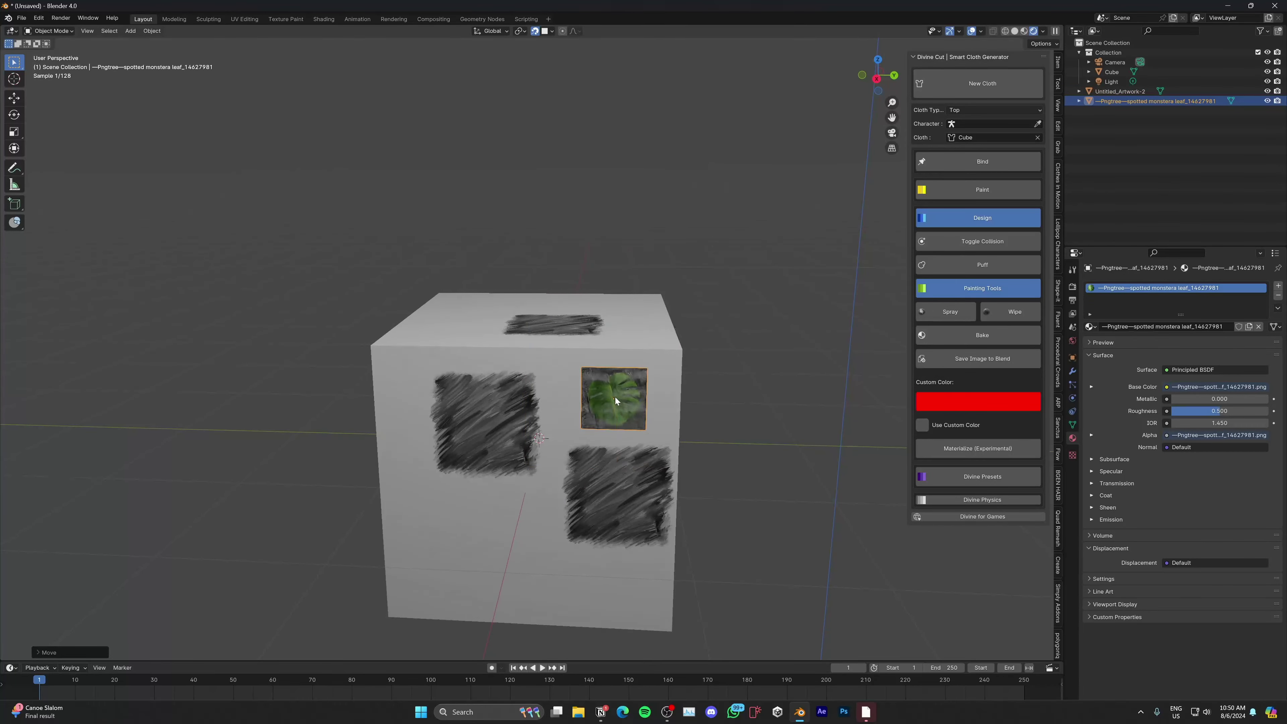
{"action": "left_click", "coordinate": [927, 317]}
{"action": "middle_click_drag", "start_coordinate": [633, 379], "coordinate": [650, 389]}
{"action": "key", "text": "g"}
{"action": "right_click", "coordinate": [574, 353]}
- Add a monkey mesh, raise it along Z above the cube, and scale it down slightly
{"action": "key", "text": "F3"}
{"action": "type", "text": "monkey"}
{"action": "key", "text": "Return"}
{"action": "key", "text": "g"}
{"action": "key", "text": "y"}
{"action": "right_click", "coordinate": [693, 338]}
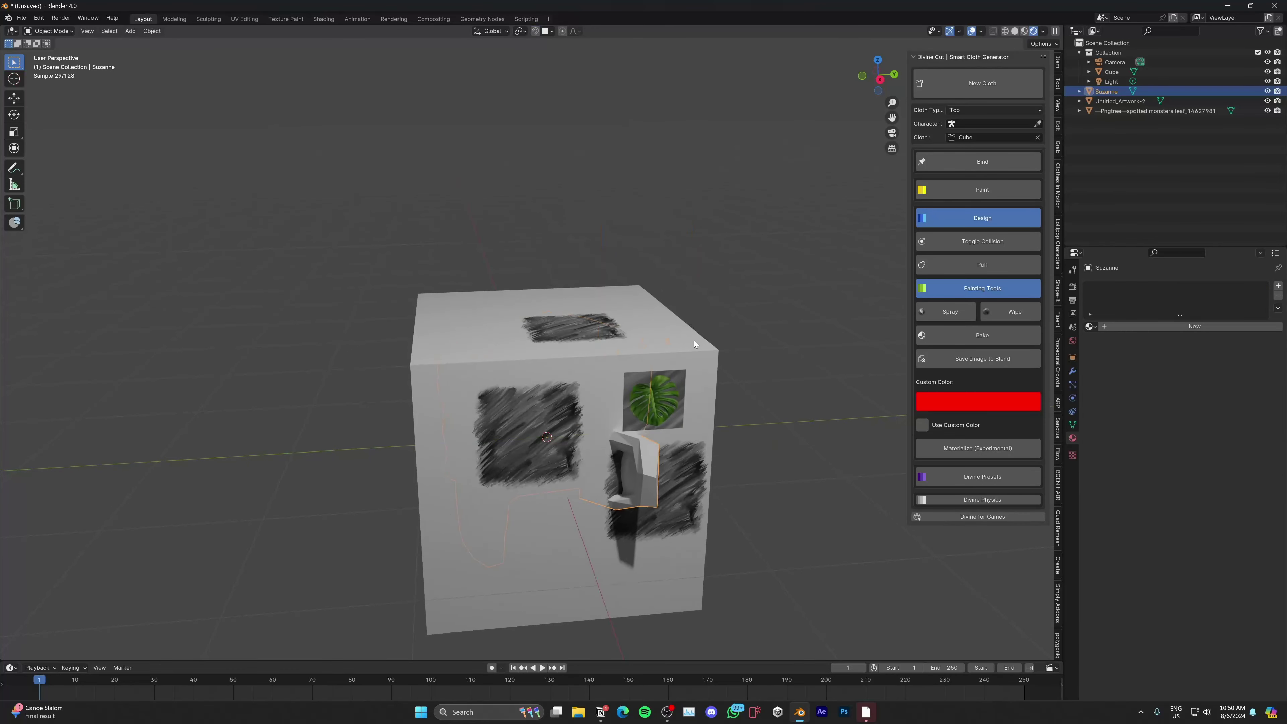
{"action": "key", "text": "g"}
{"action": "key", "text": "z"}
{"action": "left_click", "coordinate": [684, 130]}
{"action": "key", "text": "s"}
{"action": "left_click", "coordinate": [644, 144]}
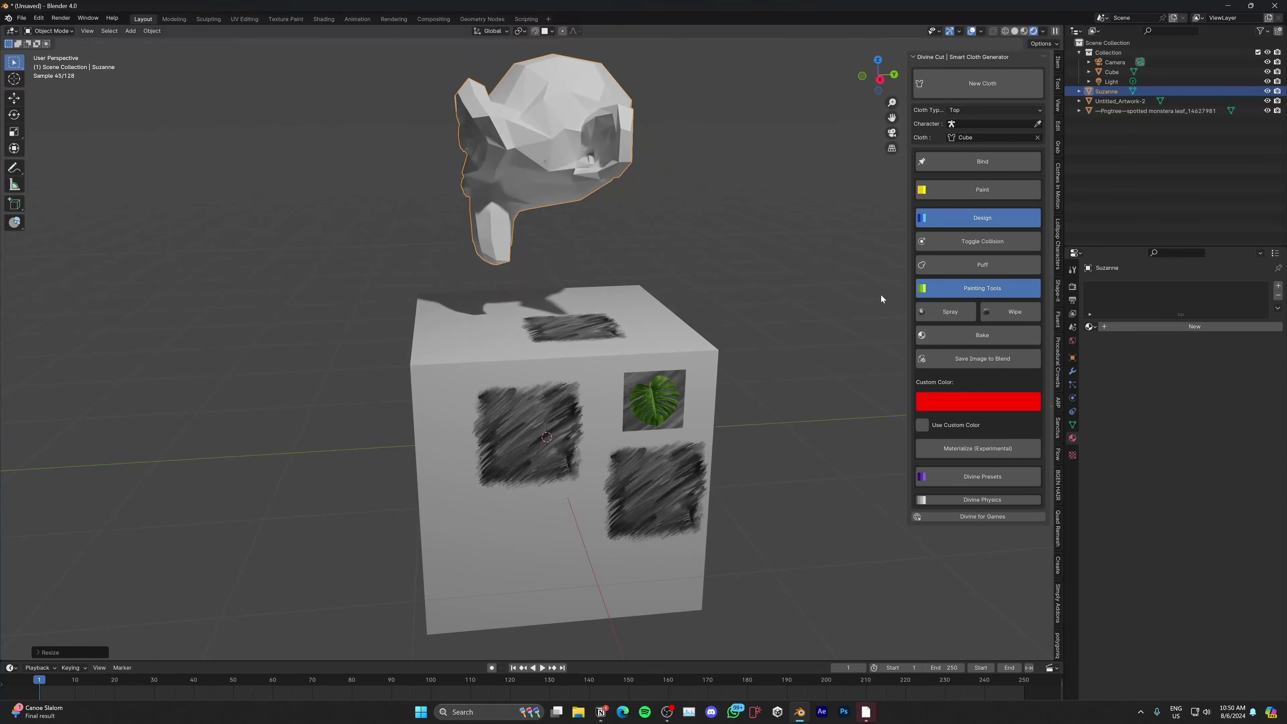
- Set the monkey mesh Suzanne as the Divine Cut cloth object
{"action": "left_click", "coordinate": [1037, 138]}
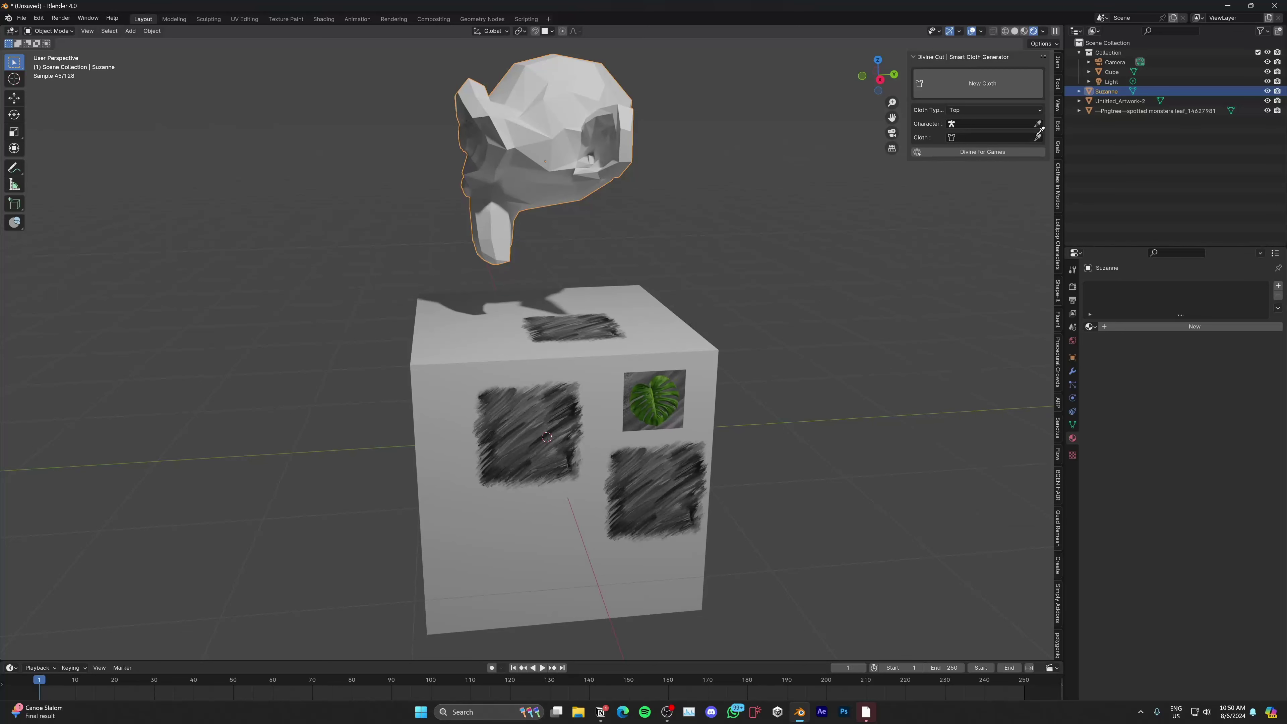
{"action": "left_click", "coordinate": [590, 119]}
{"action": "left_click", "coordinate": [647, 383]}
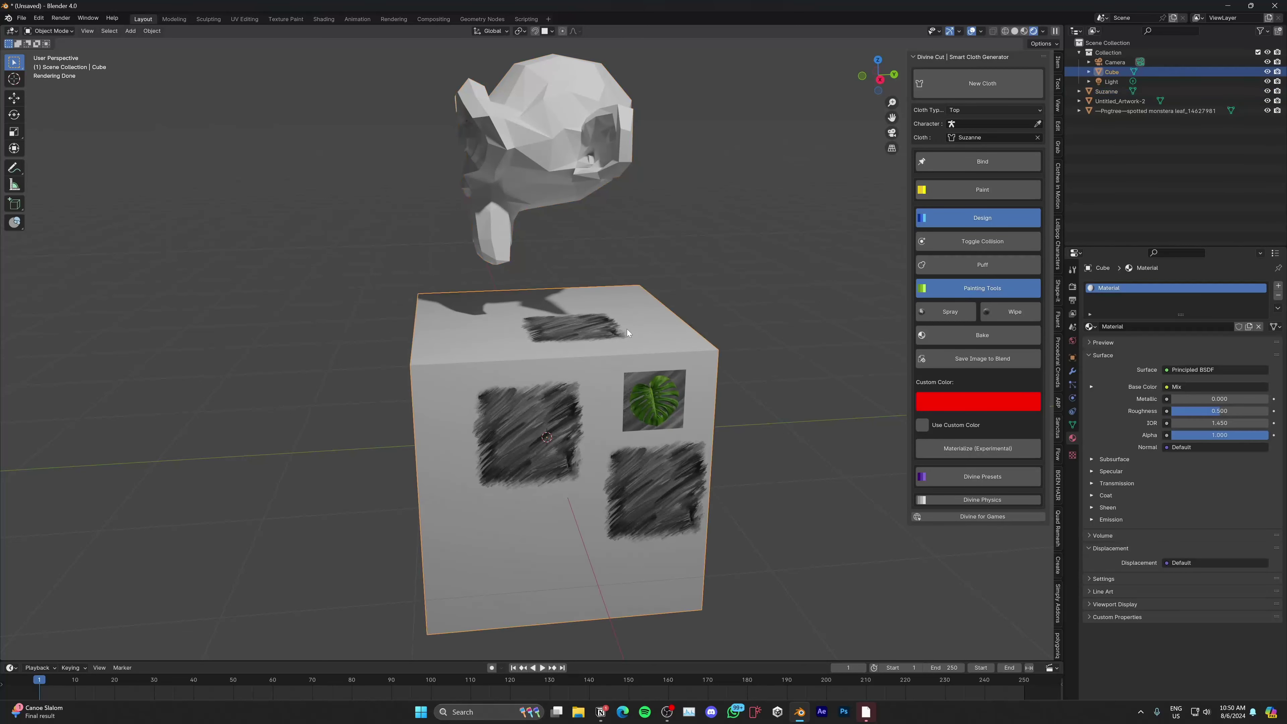
- Enable snapping and move the monstera leaf image from the cube onto the monkey's head
{"action": "middle_click_drag", "start_coordinate": [629, 345], "coordinate": [672, 425]}
{"action": "left_click", "coordinate": [672, 425]}
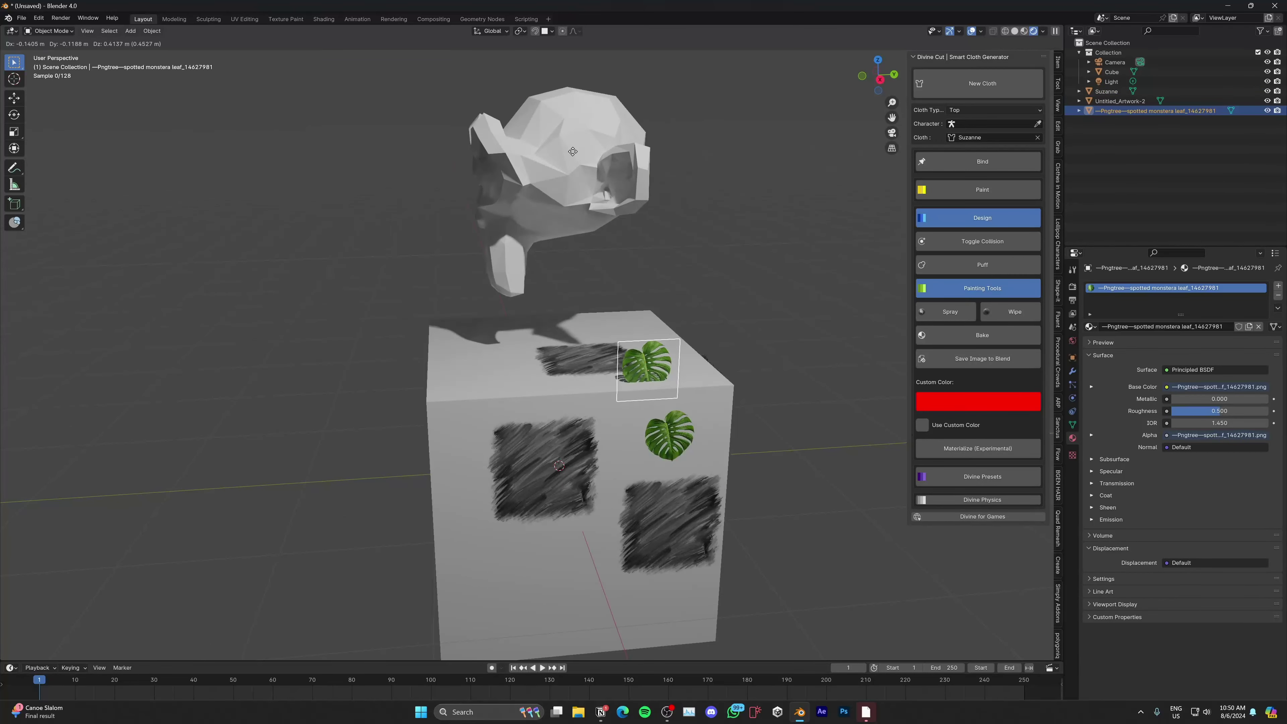
{"action": "key", "text": "shift+Tab"}
{"action": "key", "text": "g"}
{"action": "left_click", "coordinate": [576, 132]}
{"action": "middle_click_drag", "start_coordinate": [549, 139], "coordinate": [555, 194], "text": "shift"}
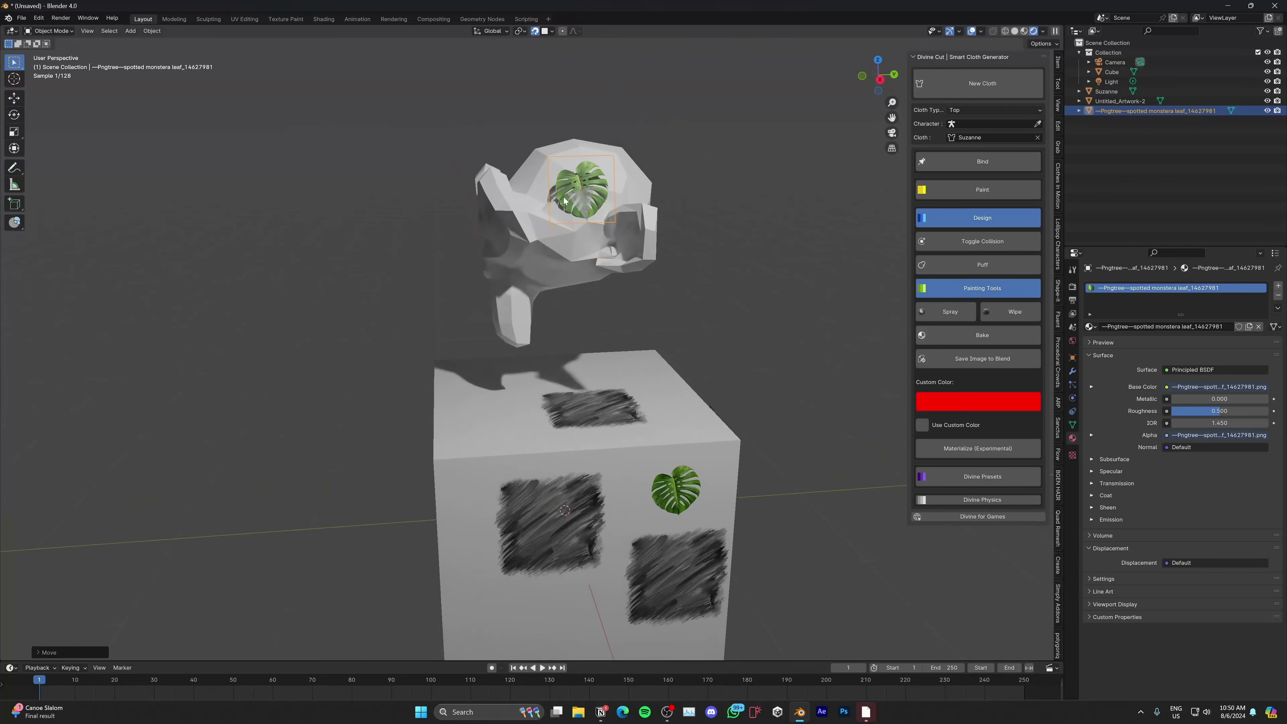
- Give the monkey a new material and spray the leaf image at several spots around its head
{"action": "left_click", "coordinate": [524, 191]}
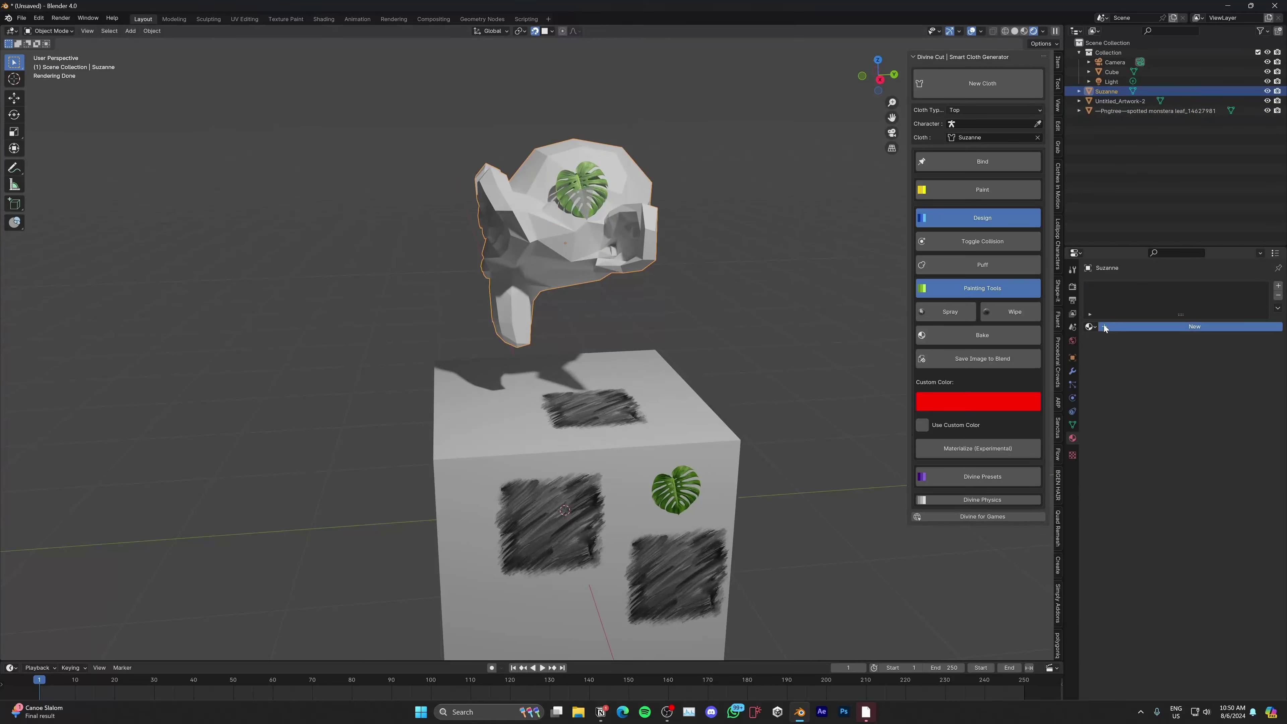
{"action": "left_click", "coordinate": [1165, 326]}
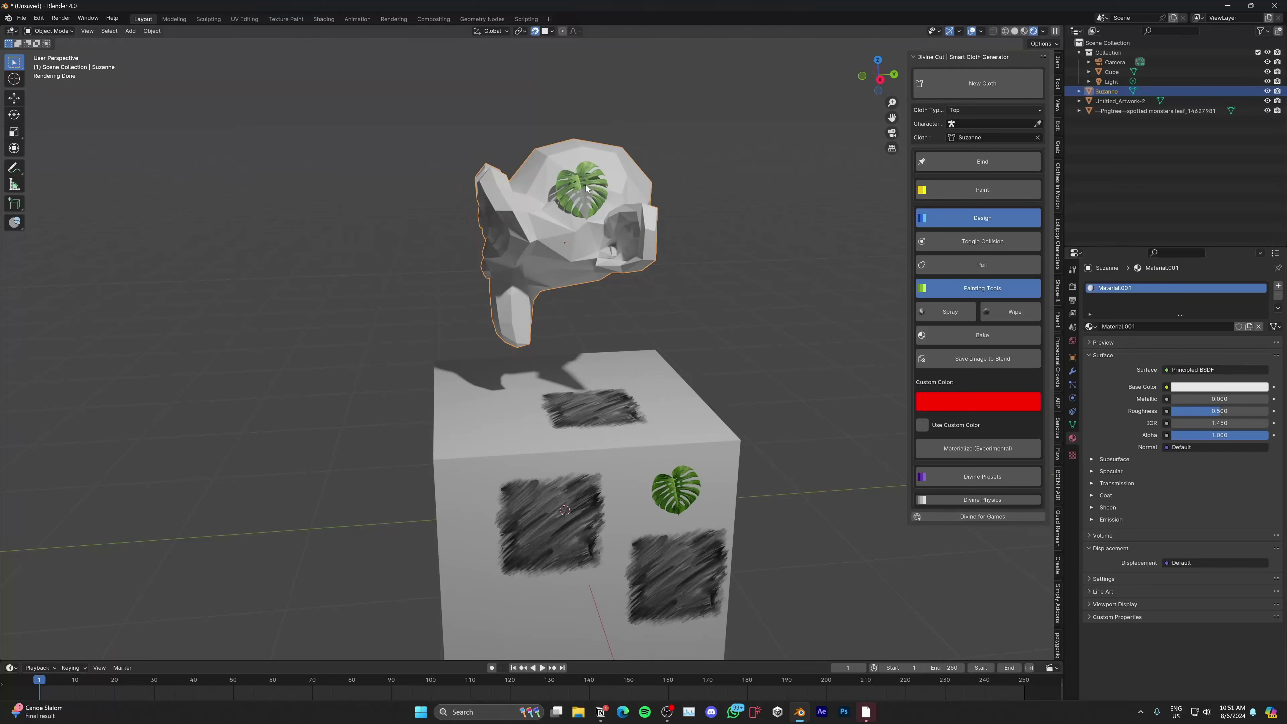
{"action": "left_click", "coordinate": [584, 199]}
{"action": "middle_click_drag", "start_coordinate": [584, 200], "coordinate": [554, 220]}
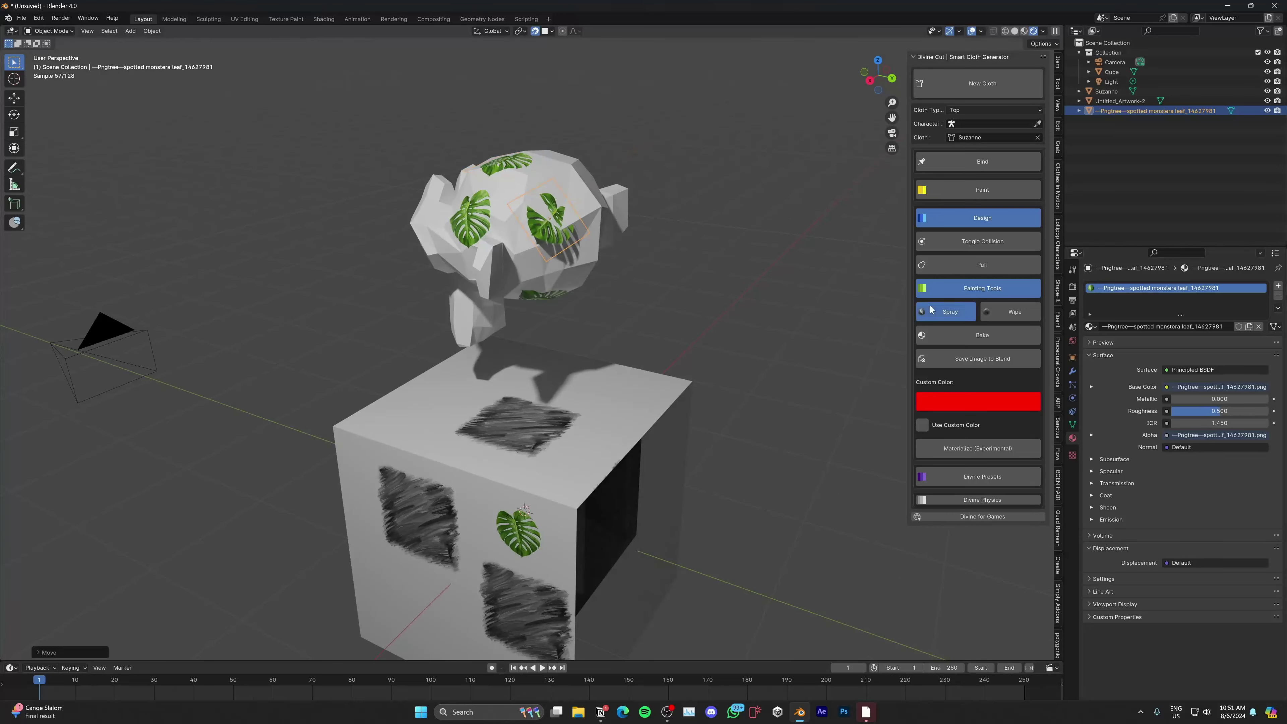
{"action": "middle_click_drag", "start_coordinate": [734, 294], "coordinate": [666, 302]}
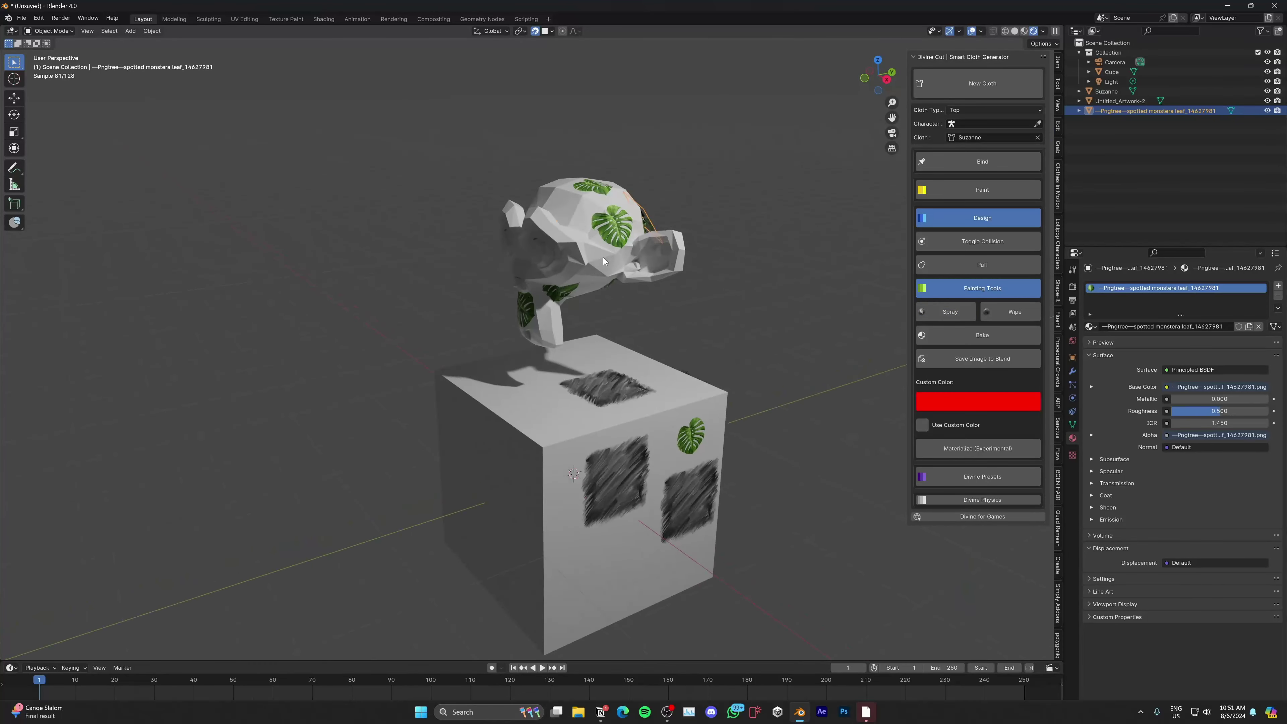
- Circle-select the faces of the monkey's chin and lower jaw in Edit Mode and return to Object Mode
{"action": "scroll", "coordinate": [605, 333], "scroll_direction": "up", "scroll_amount": 5}
{"action": "left_click", "coordinate": [570, 319]}
{"action": "middle_click_drag", "start_coordinate": [569, 319], "coordinate": [544, 153]}
{"action": "middle_click_drag", "start_coordinate": [581, 260], "coordinate": [583, 317]}
{"action": "key", "text": "Tab"}
{"action": "key", "text": "c"}
{"action": "left_click", "coordinate": [476, 289]}
{"action": "right_click", "coordinate": [476, 289]}
{"action": "key", "text": "c"}
{"action": "left_click_drag", "start_coordinate": [583, 317], "coordinate": [546, 338]}
{"action": "right_click", "coordinate": [546, 339]}
{"action": "middle_click_drag", "start_coordinate": [547, 339], "coordinate": [627, 346]}
{"action": "key", "text": "c"}
{"action": "left_click_drag", "start_coordinate": [628, 346], "coordinate": [635, 369]}
{"action": "right_click", "coordinate": [634, 370]}
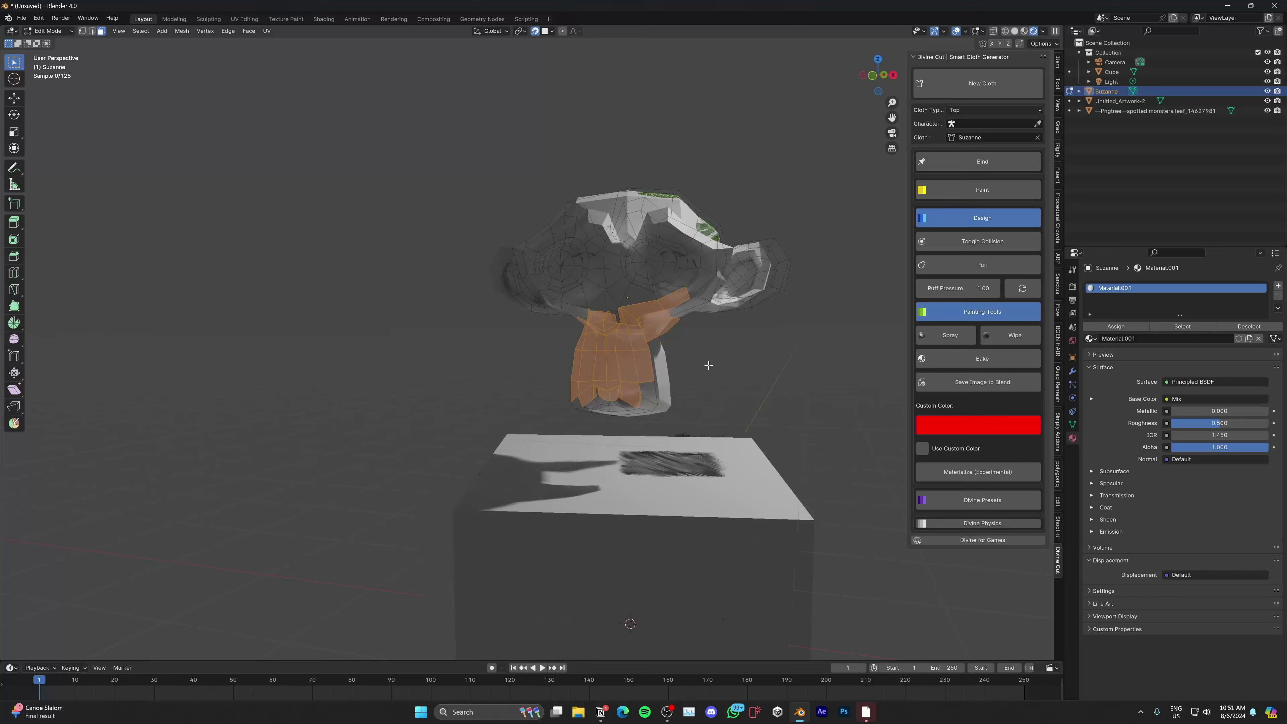
{"action": "middle_click_drag", "start_coordinate": [710, 365], "coordinate": [657, 375]}
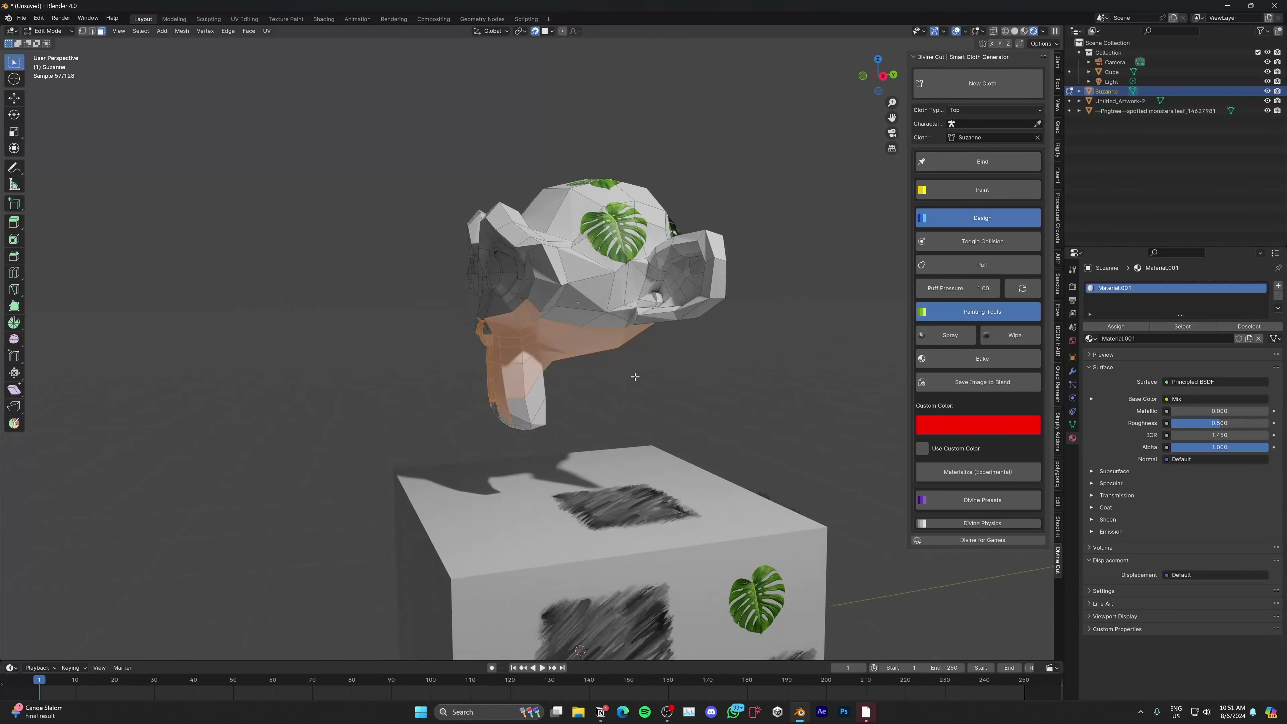
{"action": "key", "text": "Tab"}
- Hide the monstera leaf image plane at the back of the monkey's head
{"action": "middle_click_drag", "start_coordinate": [654, 320], "coordinate": [663, 340]}
{"action": "scroll", "coordinate": [663, 340], "scroll_direction": "up", "scroll_amount": 5}
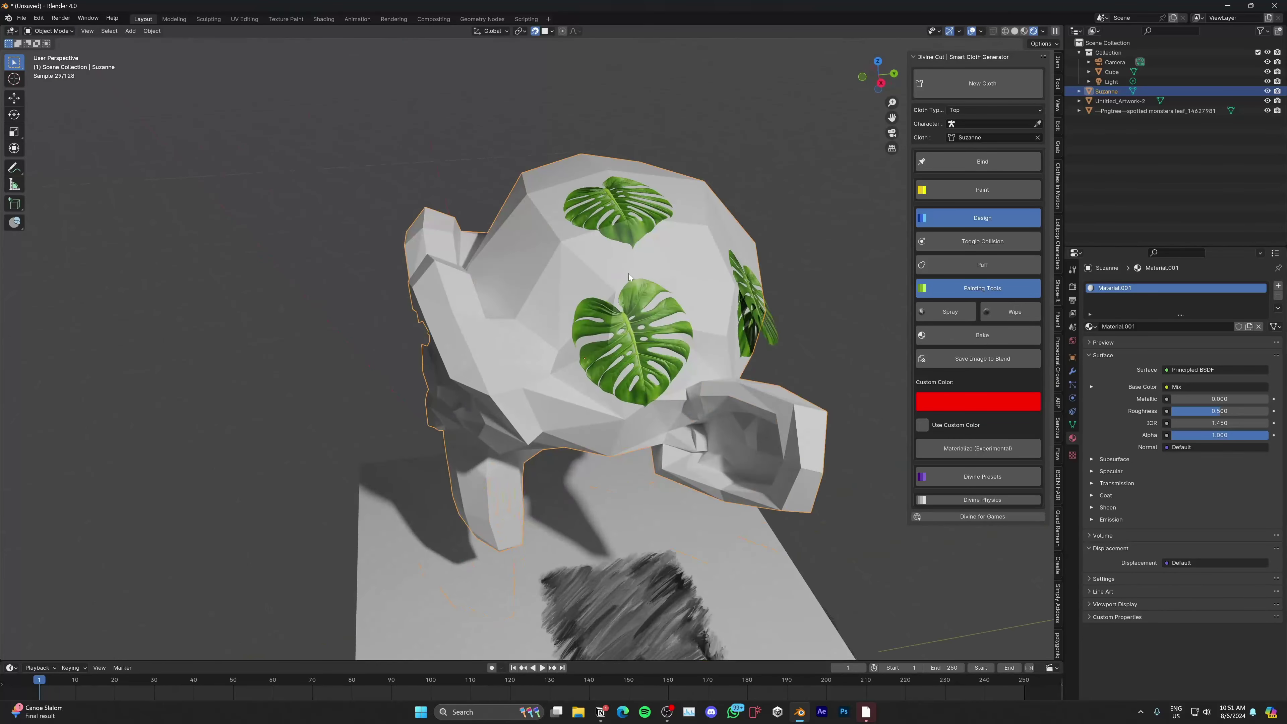
{"action": "middle_click_drag", "start_coordinate": [630, 275], "coordinate": [658, 304]}
{"action": "left_click", "coordinate": [729, 325]}
{"action": "key", "text": "h"}
{"action": "middle_click_drag", "start_coordinate": [728, 325], "coordinate": [623, 274]}
- Select the monkey and apply Materialize (Experimental) to turn the leaf into its own shader
{"action": "left_click", "coordinate": [501, 224]}
{"action": "middle_click_drag", "start_coordinate": [502, 223], "coordinate": [557, 238]}
{"action": "middle_click_drag", "start_coordinate": [609, 309], "coordinate": [761, 363]}
{"action": "left_click", "coordinate": [948, 448]}
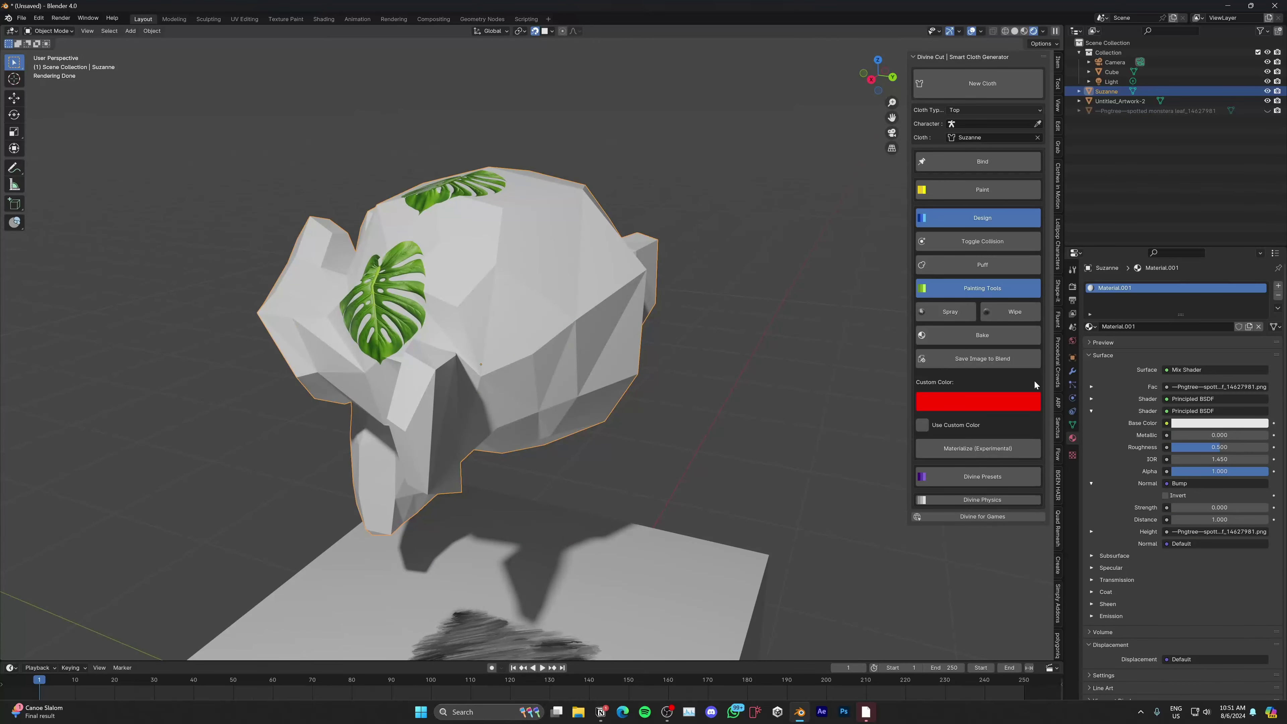
- Set the leaf shader's base color to gold with hue 0.088, saturation 0.600 and value 0.800, and Metallic to 1.000
{"action": "left_click", "coordinate": [1194, 422]}
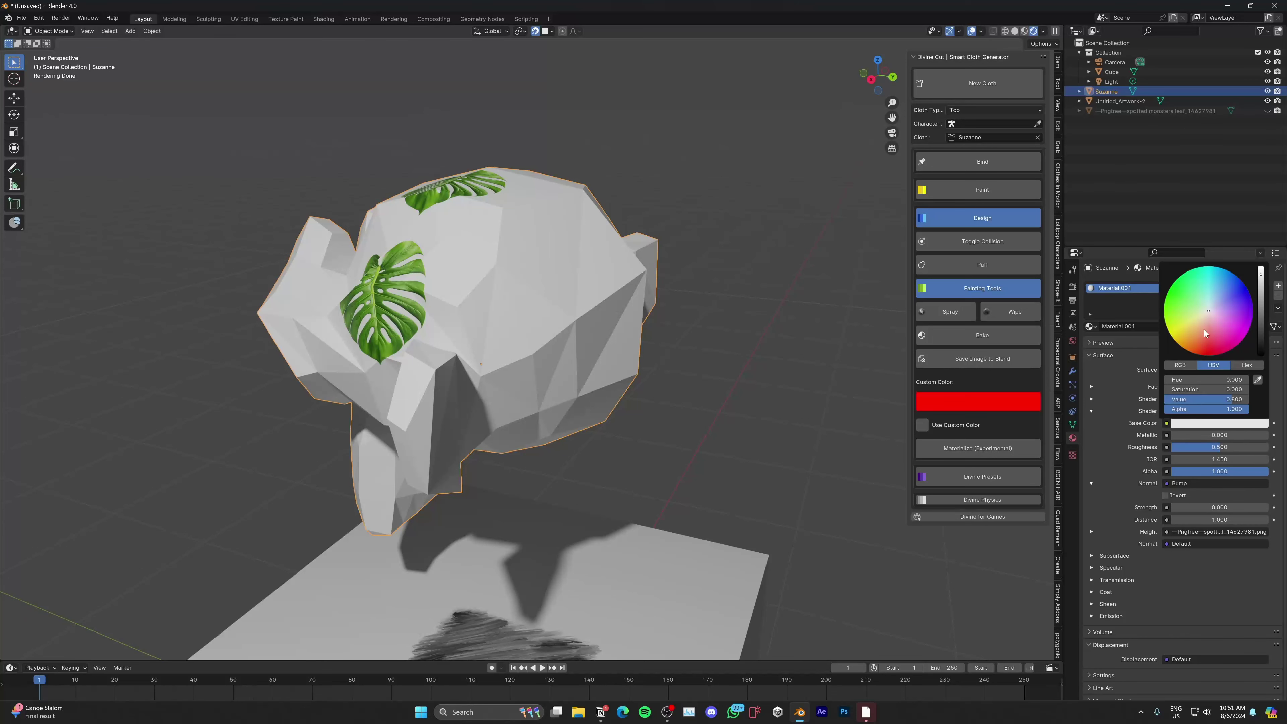
{"action": "left_click", "coordinate": [1195, 326]}
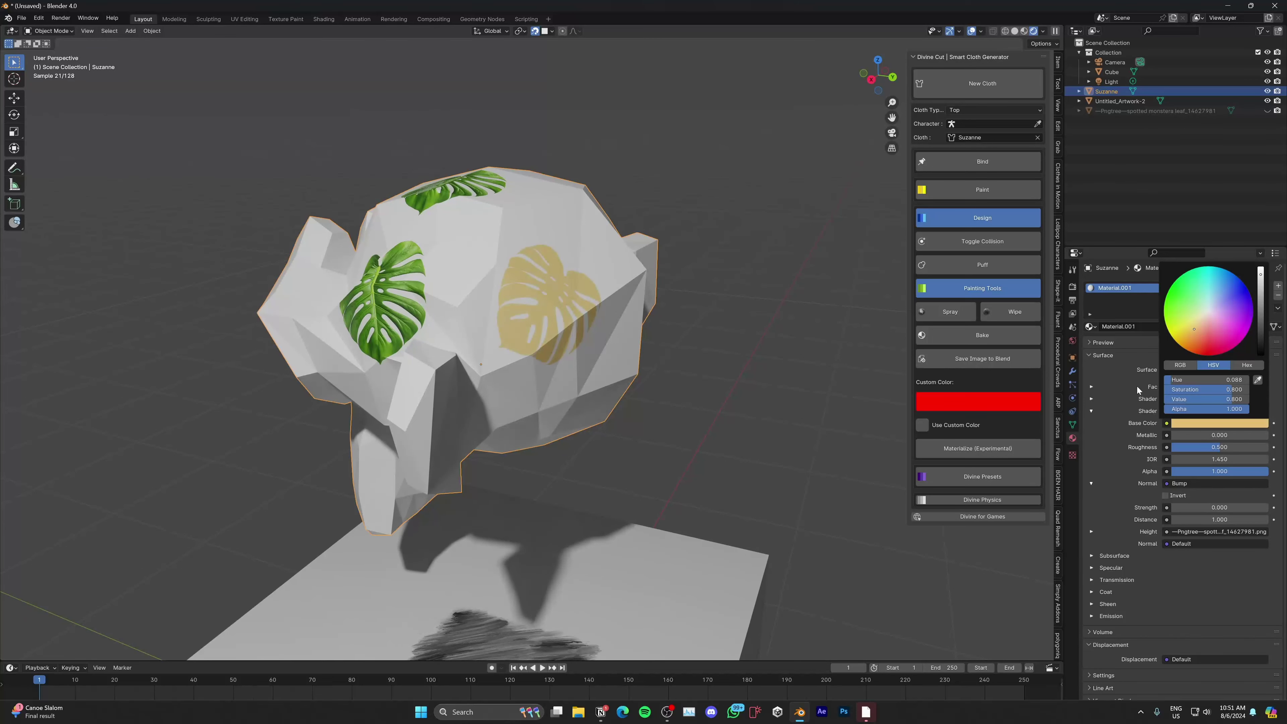
{"action": "left_click_drag", "start_coordinate": [1195, 435], "coordinate": [1262, 434]}
{"action": "middle_click_drag", "start_coordinate": [811, 375], "coordinate": [756, 357]}
- Try lowering the leaf shader's Alpha and undo the change
{"action": "left_click_drag", "start_coordinate": [1190, 473], "coordinate": [1013, 412]}
{"action": "mouse_move", "coordinate": [780, 365]}
{"action": "middle_mouse_down"}
{"action": "mouse_move", "coordinate": [751, 350]}
{"action": "mouse_move", "coordinate": [777, 337]}
{"action": "mouse_move", "coordinate": [801, 350]}
{"action": "middle_mouse_up"}
{"action": "key", "text": "ctrl+z"}
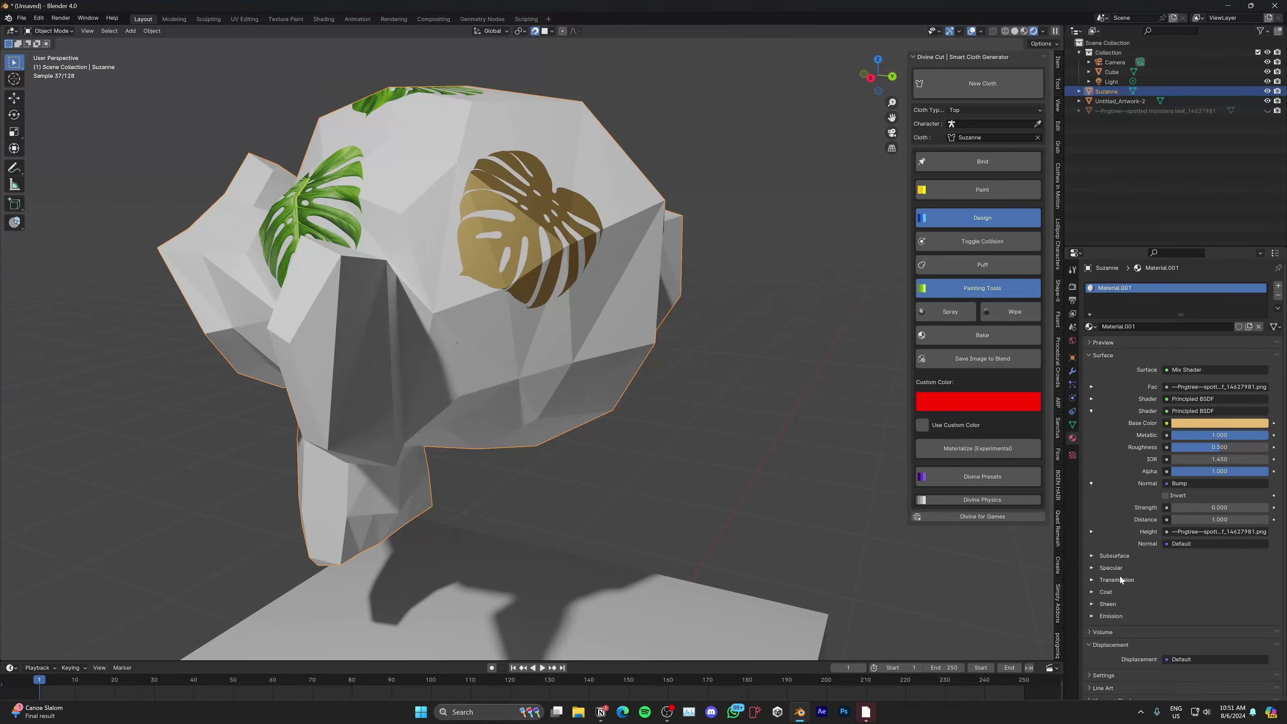
- Set the leaf shader's emission strength to 4 and pick a new emission color
{"action": "left_click", "coordinate": [1108, 616]}
{"action": "double_click", "coordinate": [1219, 640]}
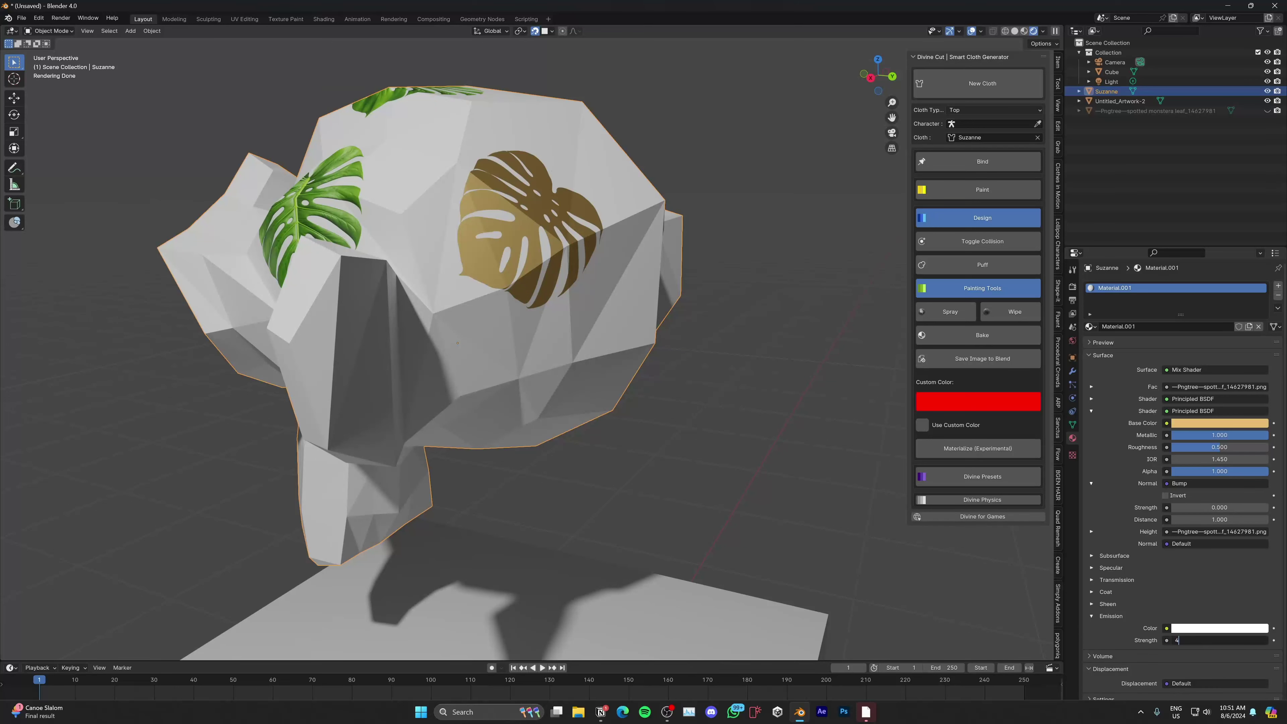
{"action": "key", "text": "Return"}
{"action": "left_click", "coordinate": [1198, 629]}
{"action": "left_click", "coordinate": [1205, 560]}
- Delete the monkey and the cube from the scene
{"action": "mouse_move", "coordinate": [712, 364]}
{"action": "middle_mouse_down"}
{"action": "mouse_move", "coordinate": [745, 368]}
{"action": "mouse_move", "coordinate": [534, 304]}
{"action": "mouse_move", "coordinate": [596, 330]}
{"action": "mouse_move", "coordinate": [573, 327]}
{"action": "middle_mouse_up"}
{"action": "scroll", "coordinate": [734, 360], "scroll_direction": "down", "scroll_amount": 5}
{"action": "key", "text": "x"}
{"action": "left_click", "coordinate": [583, 320]}
{"action": "left_click", "coordinate": [544, 489]}
{"action": "key", "text": "x"}
{"action": "left_click", "coordinate": [544, 490]}
- Add a new cube mesh to the scene
{"action": "key", "text": "shift+a"}
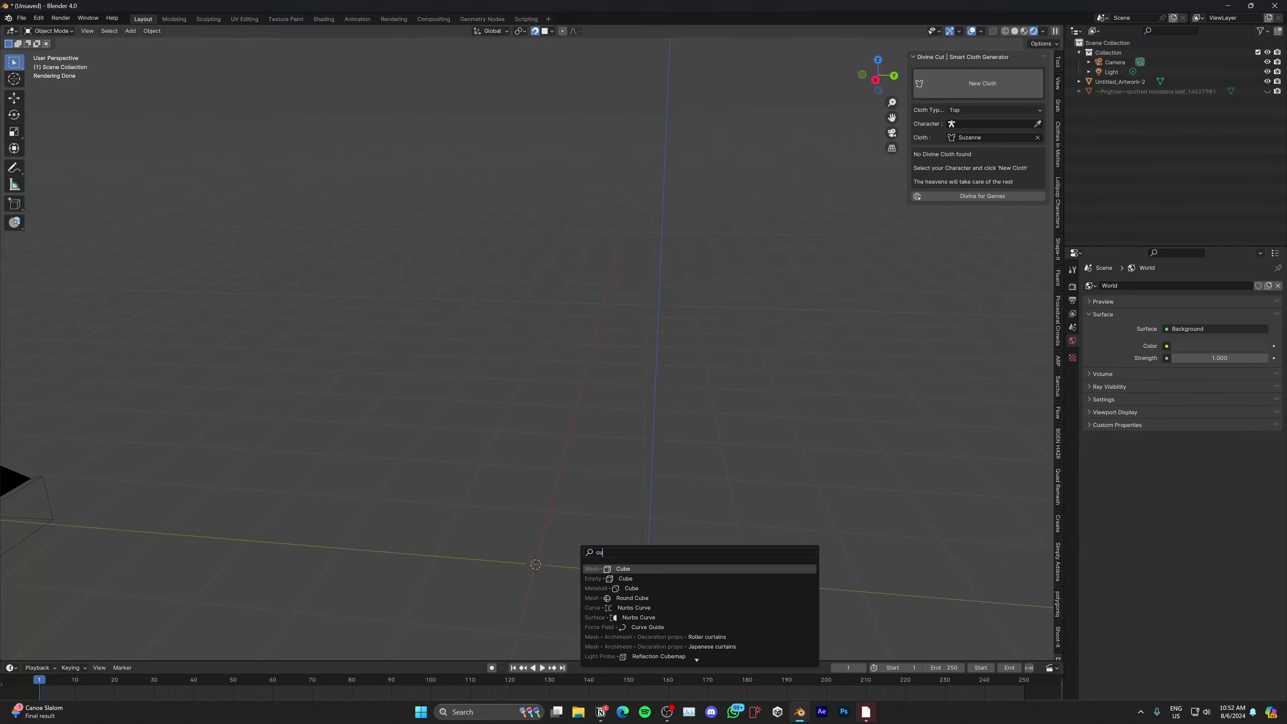
{"action": "left_click", "coordinate": [580, 551]}
{"action": "middle_click_drag", "start_coordinate": [547, 539], "coordinate": [699, 326], "text": "shift"}
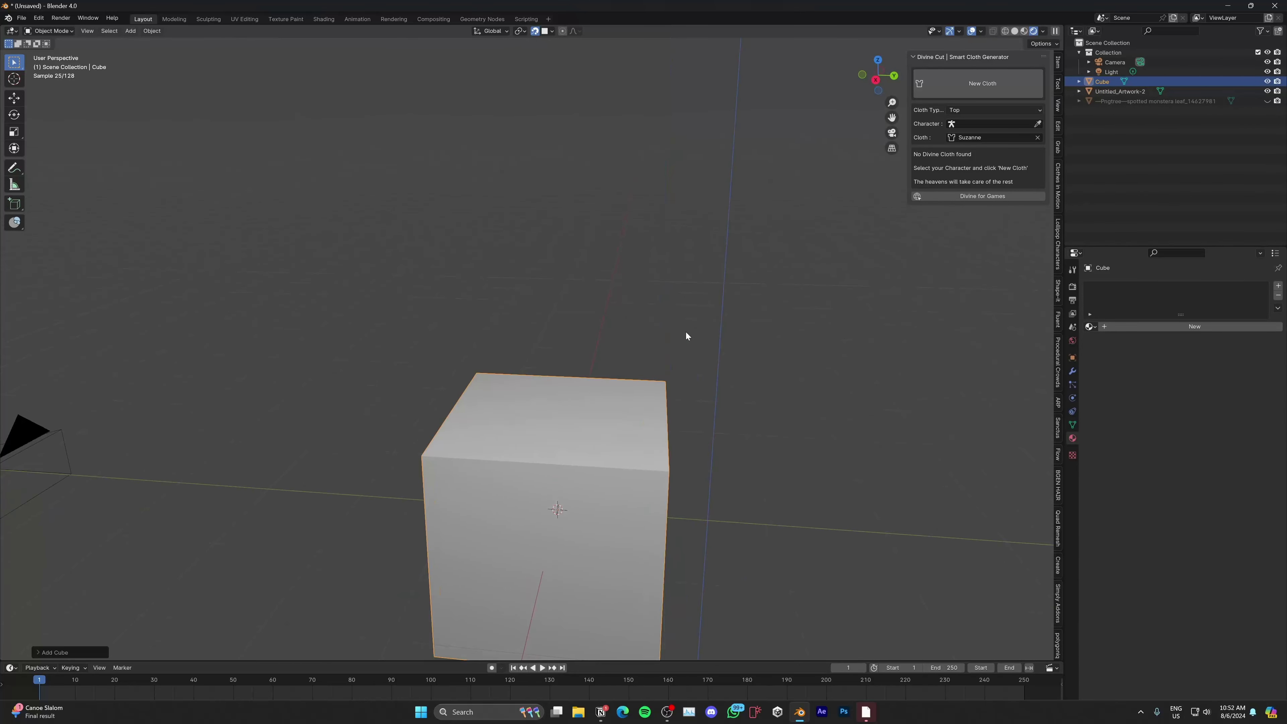
- Replace the cleared Suzanne cloth entry with the new cube as the cloth object
{"action": "left_click", "coordinate": [1038, 137]}
{"action": "left_click", "coordinate": [1039, 137]}
{"action": "left_click", "coordinate": [636, 398]}
{"action": "middle_click_drag", "start_coordinate": [628, 428], "coordinate": [645, 358], "text": "shift"}
{"action": "key", "text": "F3"}
{"action": "type", "text": "mon"}
{"action": "key", "text": "Return"}
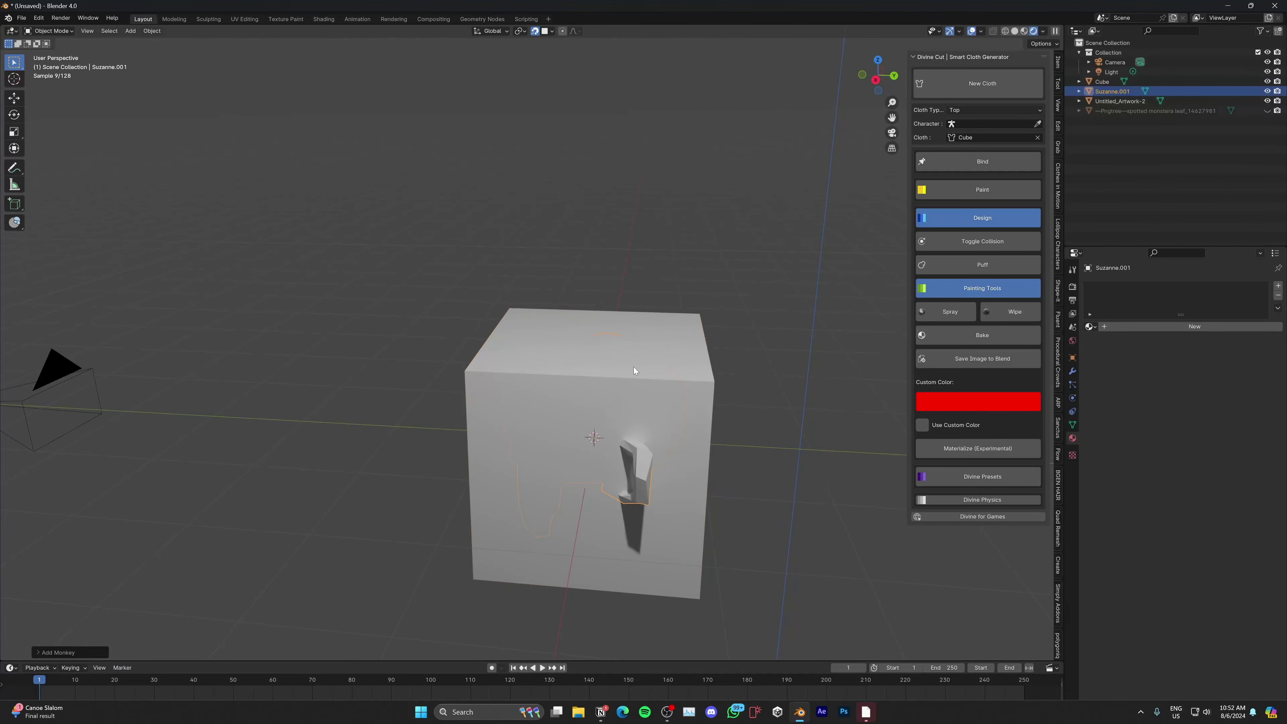
{"action": "key", "text": "x"}
{"action": "left_click", "coordinate": [634, 371]}
- Import the pngimg.com - graffiti_PNG23 image as a plane and place it on the cube's front face
{"action": "key", "text": "F3"}
{"action": "key", "text": "Down"}
{"action": "key", "text": "Return"}
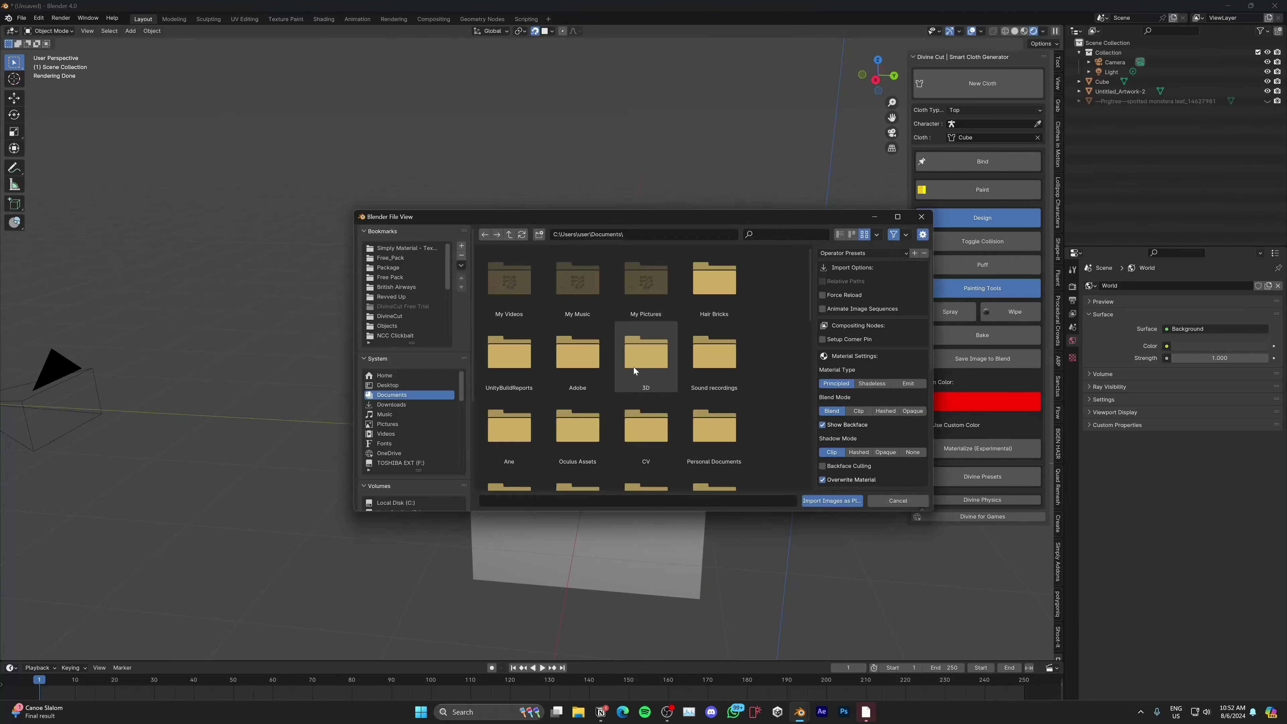
{"action": "left_click", "coordinate": [413, 271]}
{"action": "double_click", "coordinate": [633, 361]}
{"action": "key", "text": "g"}
{"action": "left_click", "coordinate": [599, 429]}
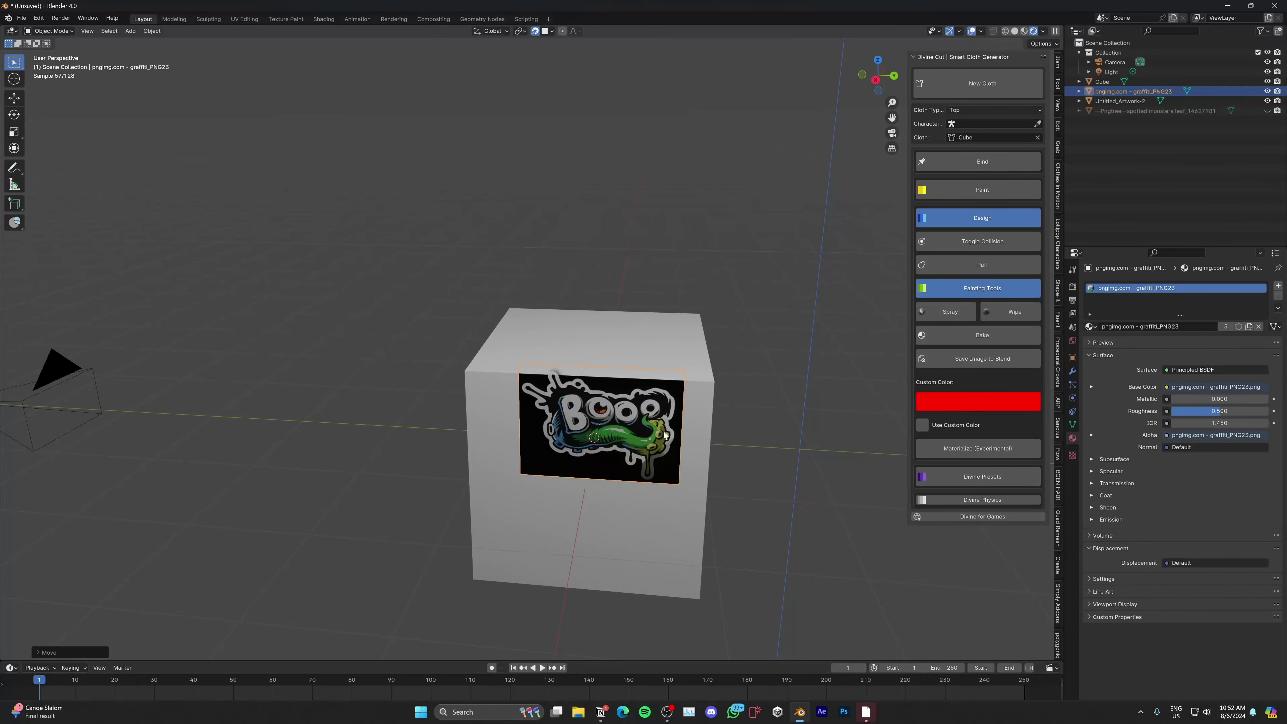
{"action": "key", "text": "g"}
{"action": "left_click", "coordinate": [619, 452]}
- Try spraying the graffiti onto the cube, and give the cube a new material
{"action": "left_click", "coordinate": [930, 318]}
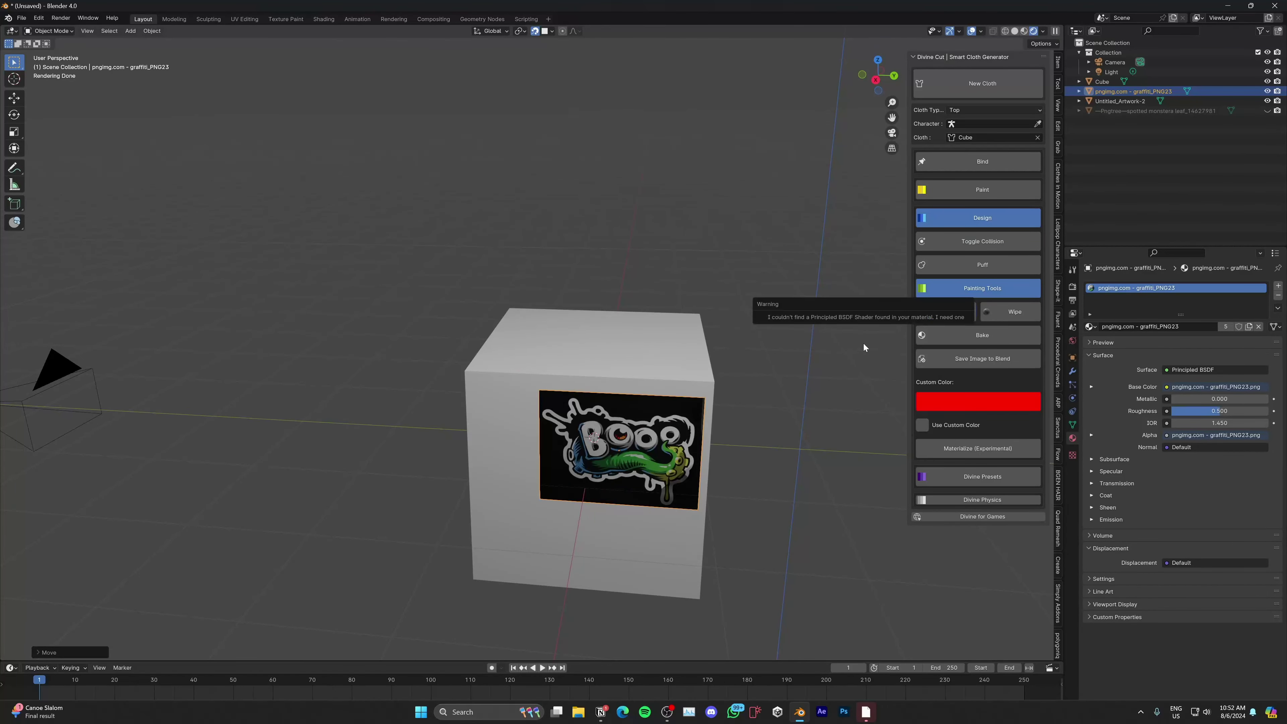
{"action": "left_click", "coordinate": [638, 376]}
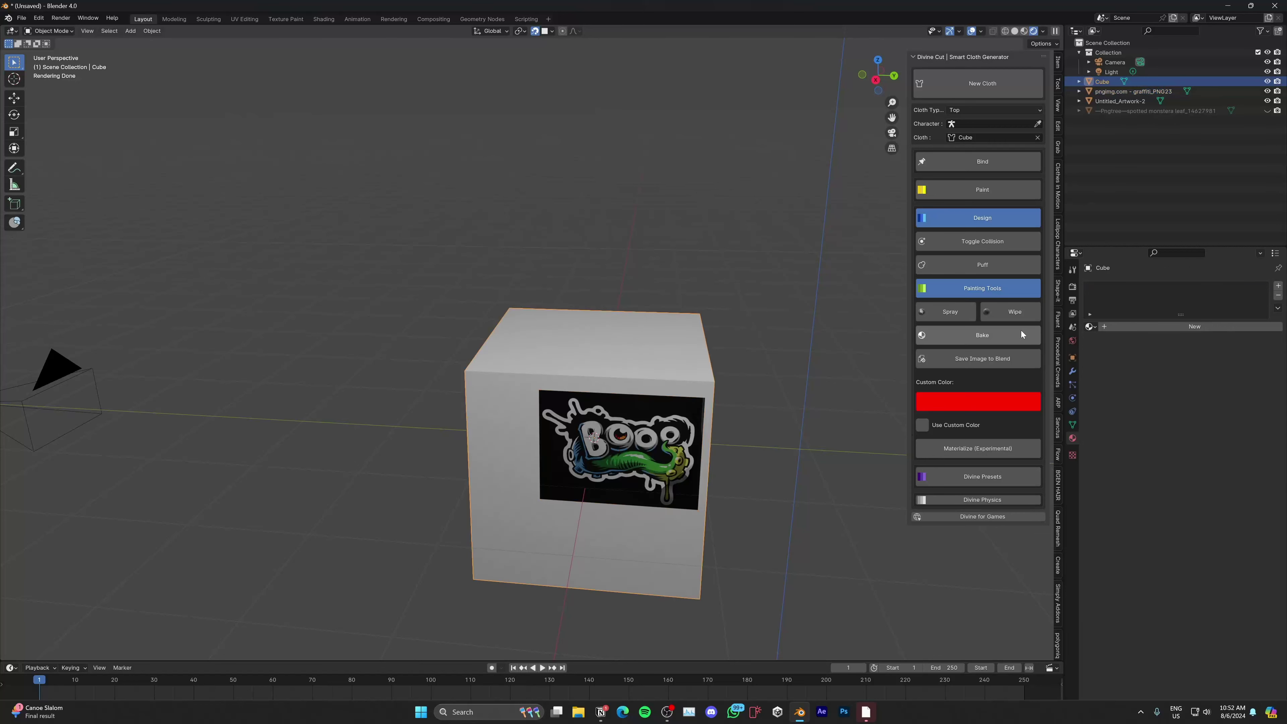
{"action": "left_click", "coordinate": [1114, 329]}
- Shift the graffiti plane slightly across the cube's front face and view it head-on
{"action": "left_click", "coordinate": [617, 434]}
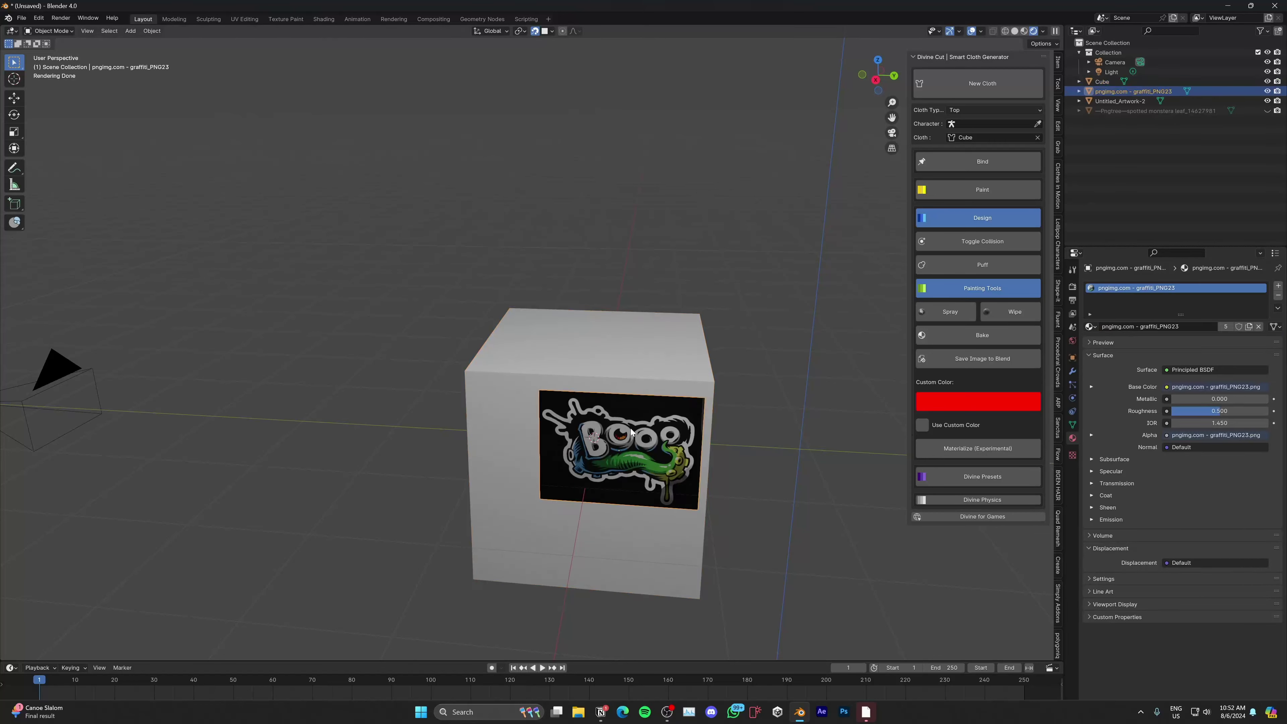
{"action": "key", "text": "g"}
{"action": "left_click", "coordinate": [599, 437]}
{"action": "middle_click_drag", "start_coordinate": [598, 442], "coordinate": [637, 409]}
{"action": "scroll", "coordinate": [621, 427], "scroll_direction": "up", "scroll_amount": 3}
{"action": "left_click_drag", "start_coordinate": [618, 426], "coordinate": [682, 410]}
- Try spraying the full-size graffiti onto the cube, move the plane aside to check it, and undo the spray
{"action": "left_click", "coordinate": [949, 312]}
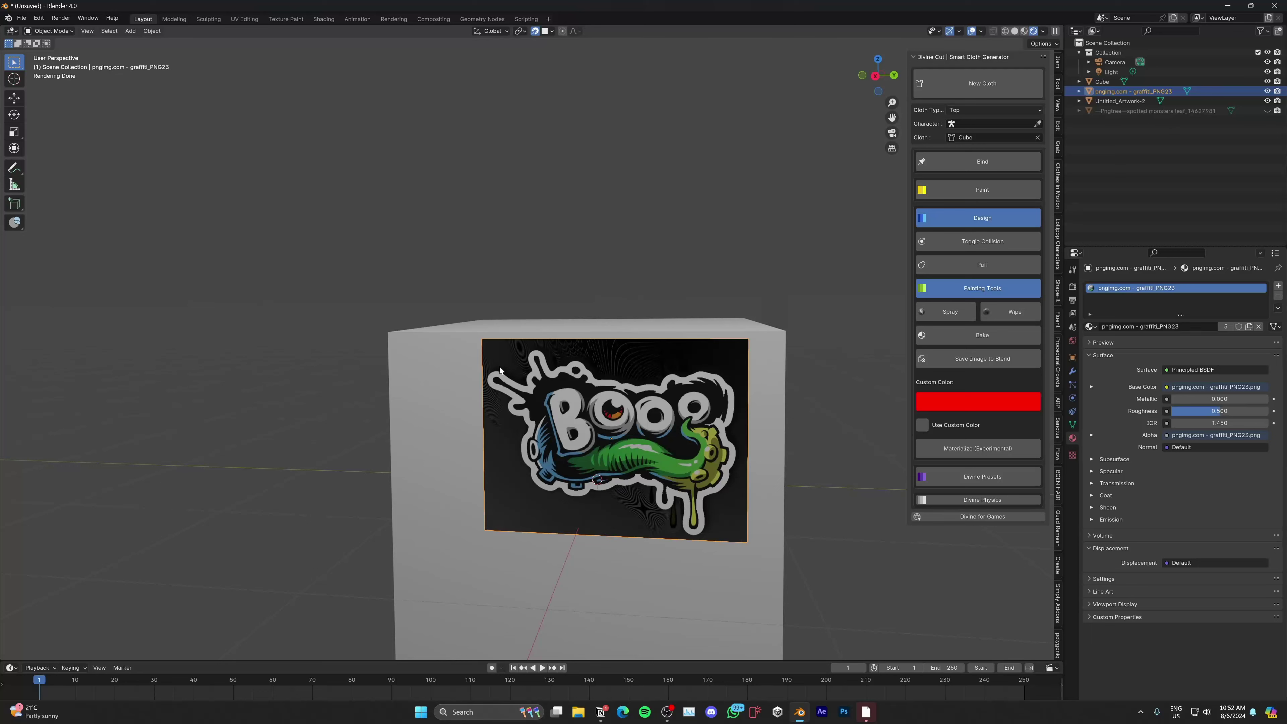
{"action": "key", "text": "g"}
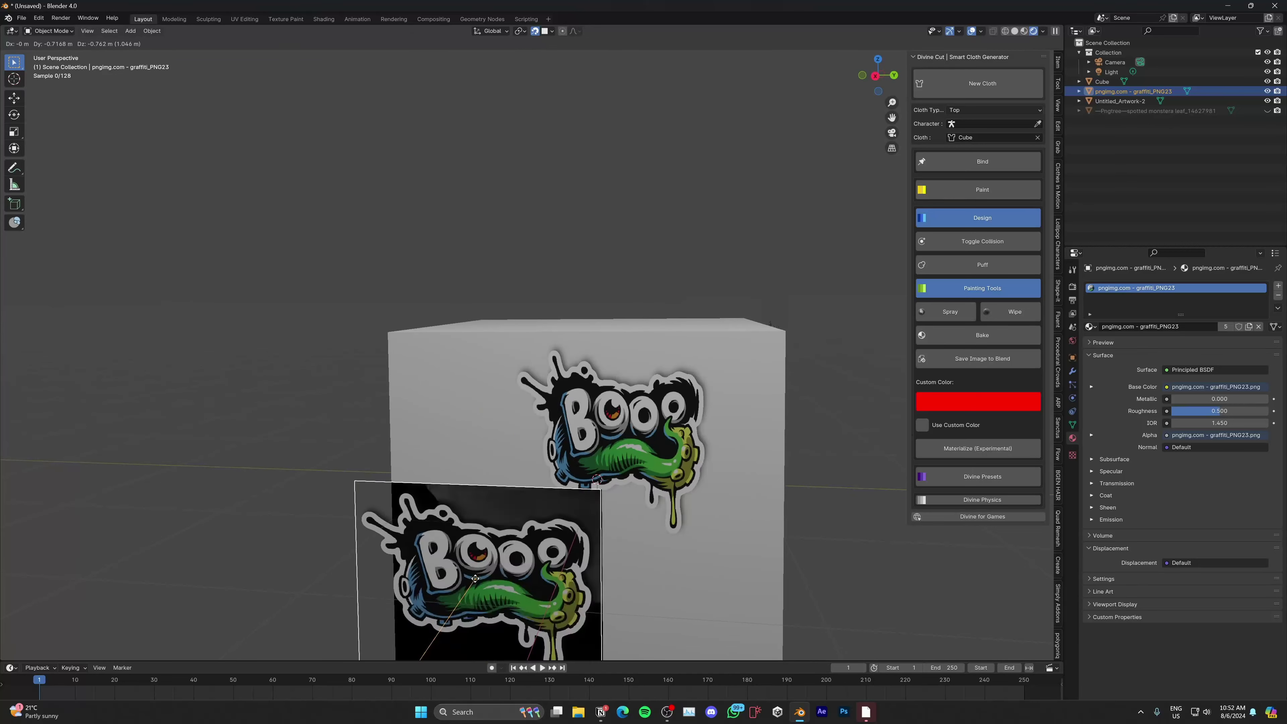
{"action": "left_click", "coordinate": [591, 510]}
{"action": "key", "text": "ctrl+z"}
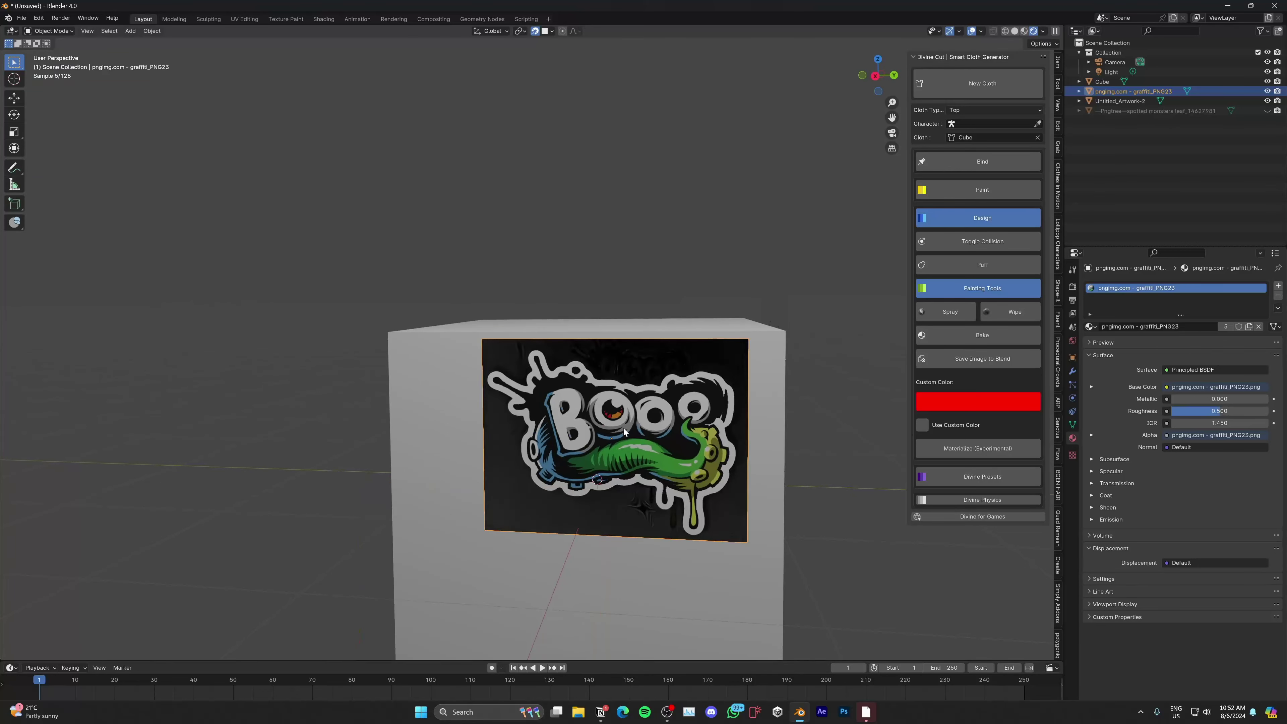
{"action": "middle_click_drag", "start_coordinate": [623, 429], "coordinate": [646, 422]}
{"action": "key", "text": "g"}
{"action": "right_click", "coordinate": [606, 506]}
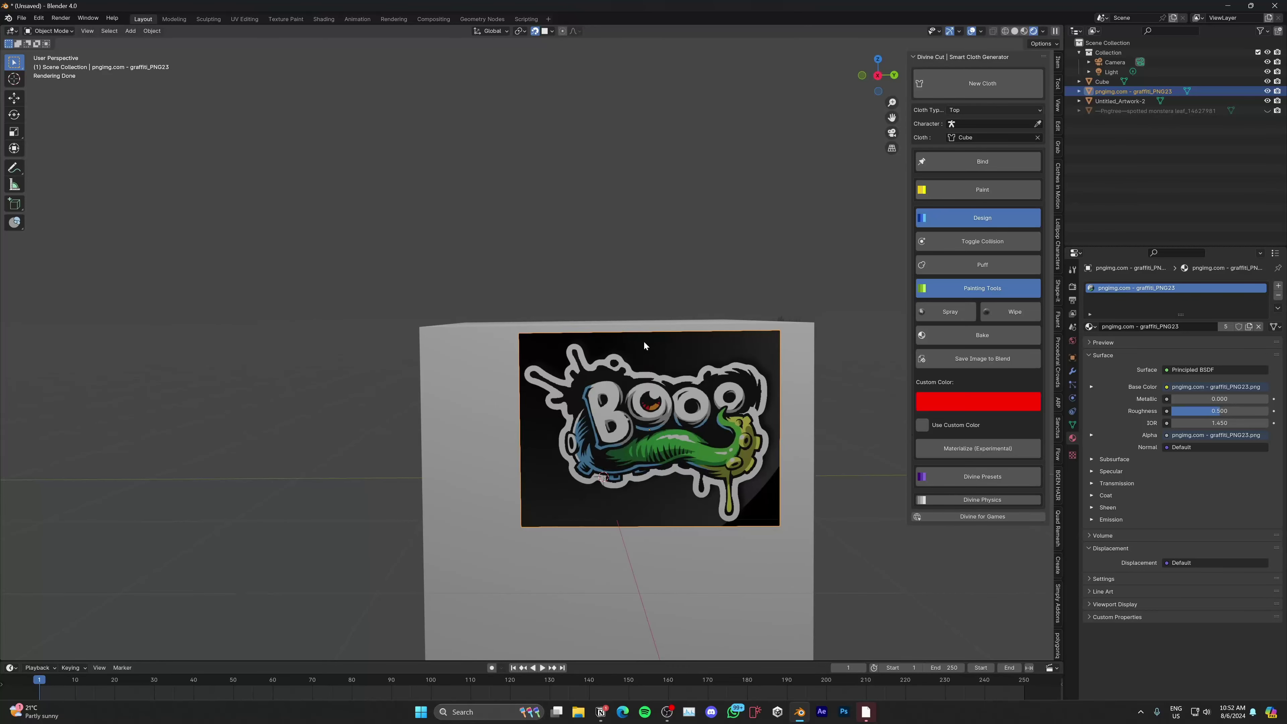
- Scale the graffiti plane along Z to about half its height
{"action": "middle_click_drag", "start_coordinate": [709, 365], "coordinate": [682, 351], "text": "shift"}
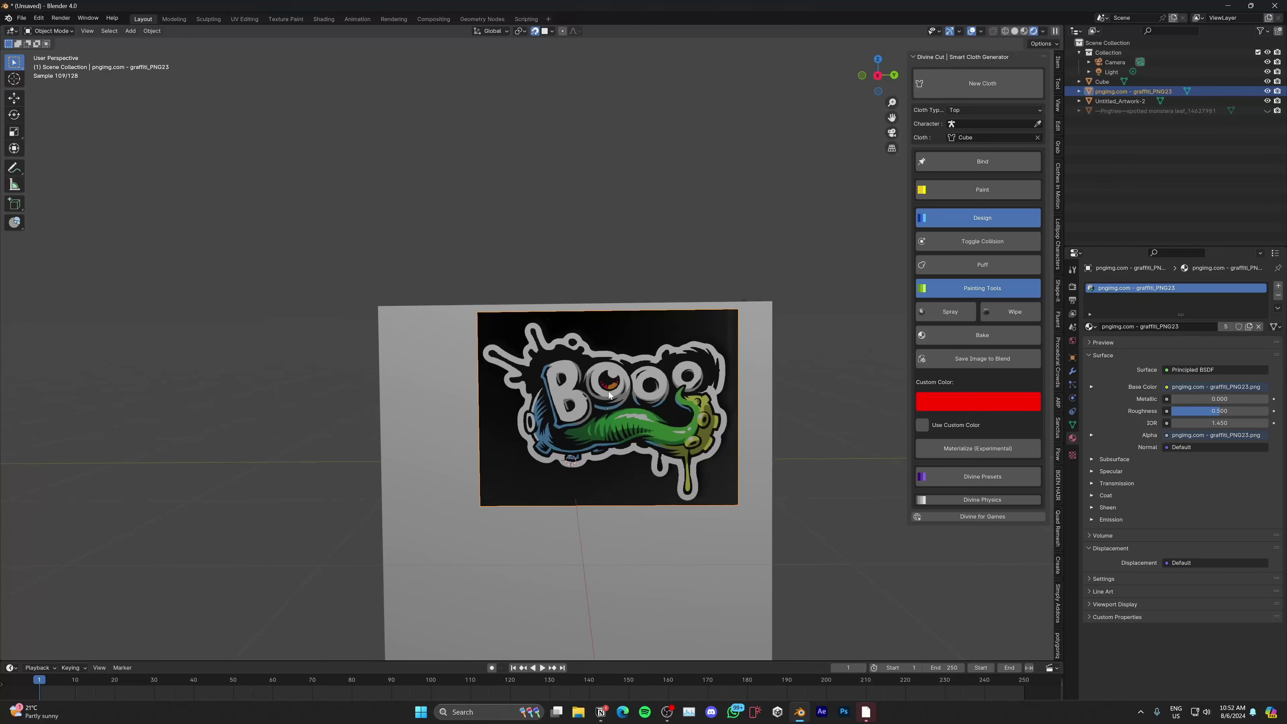
{"action": "key", "text": "s"}
{"action": "key", "text": "z"}
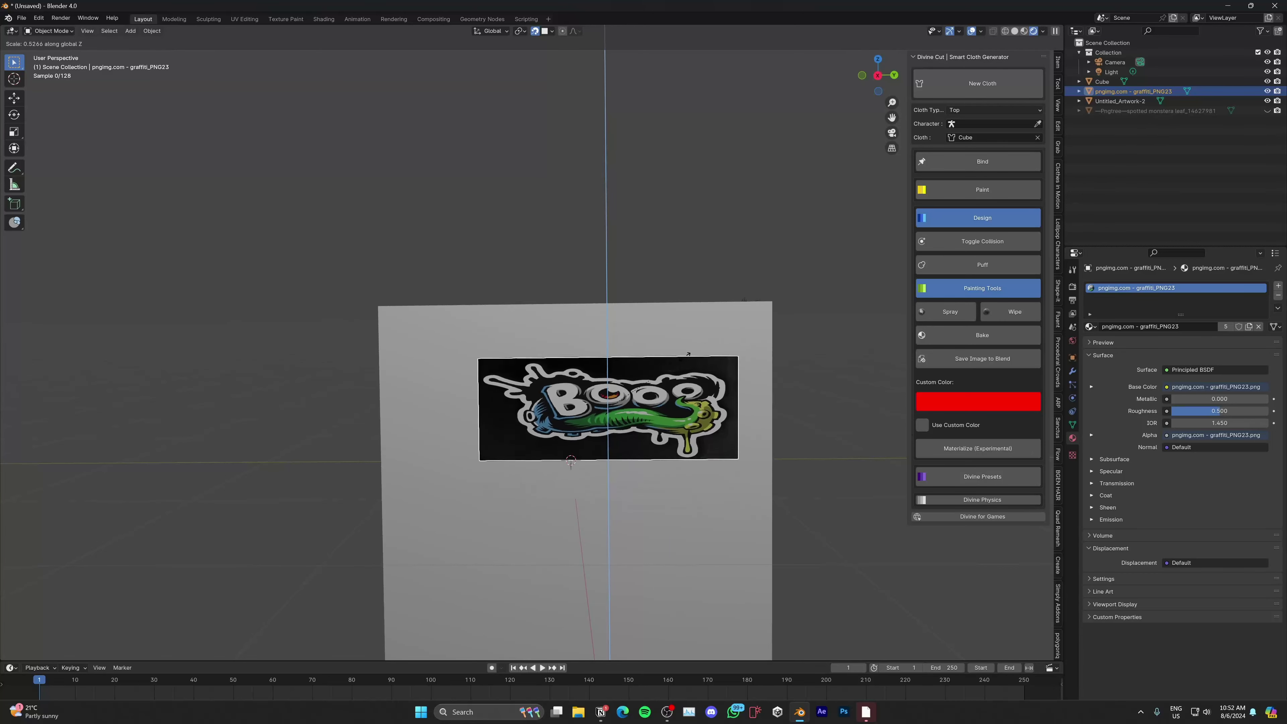
{"action": "left_click", "coordinate": [684, 355]}
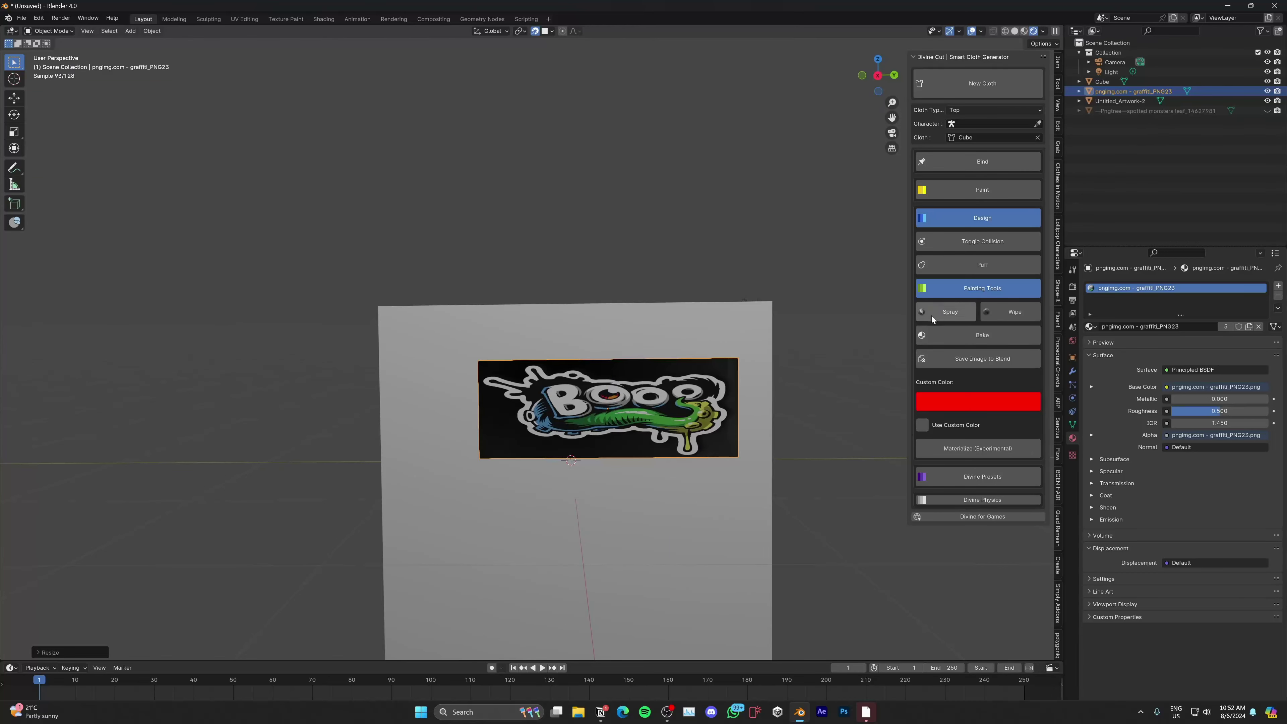
- Move the flattened graffiti plane down to check the cube surface behind it, and undo the move
{"action": "key", "text": "g"}
{"action": "left_click", "coordinate": [602, 496]}
{"action": "key", "text": "ctrl+z"}
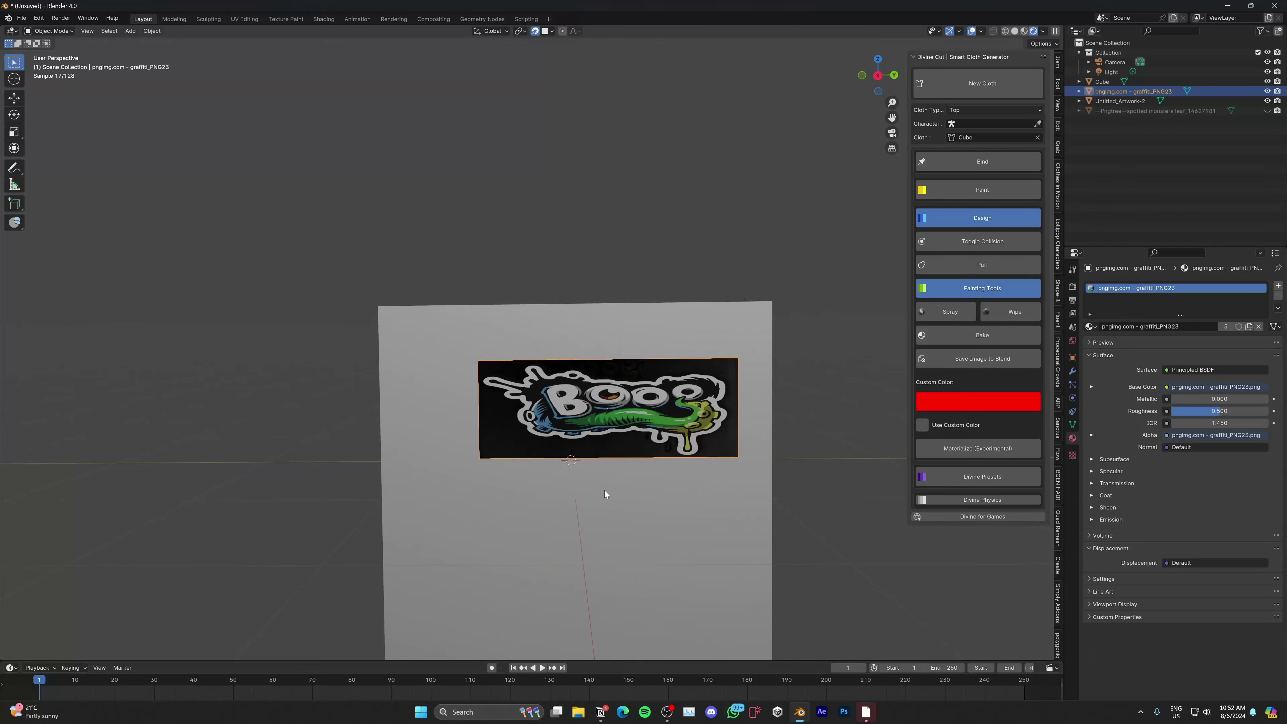
- Stretch the graffiti plane slightly along Z and spray its image onto the cube's front face
{"action": "key", "text": "s"}
{"action": "key", "text": "z"}
{"action": "left_click", "coordinate": [893, 347]}
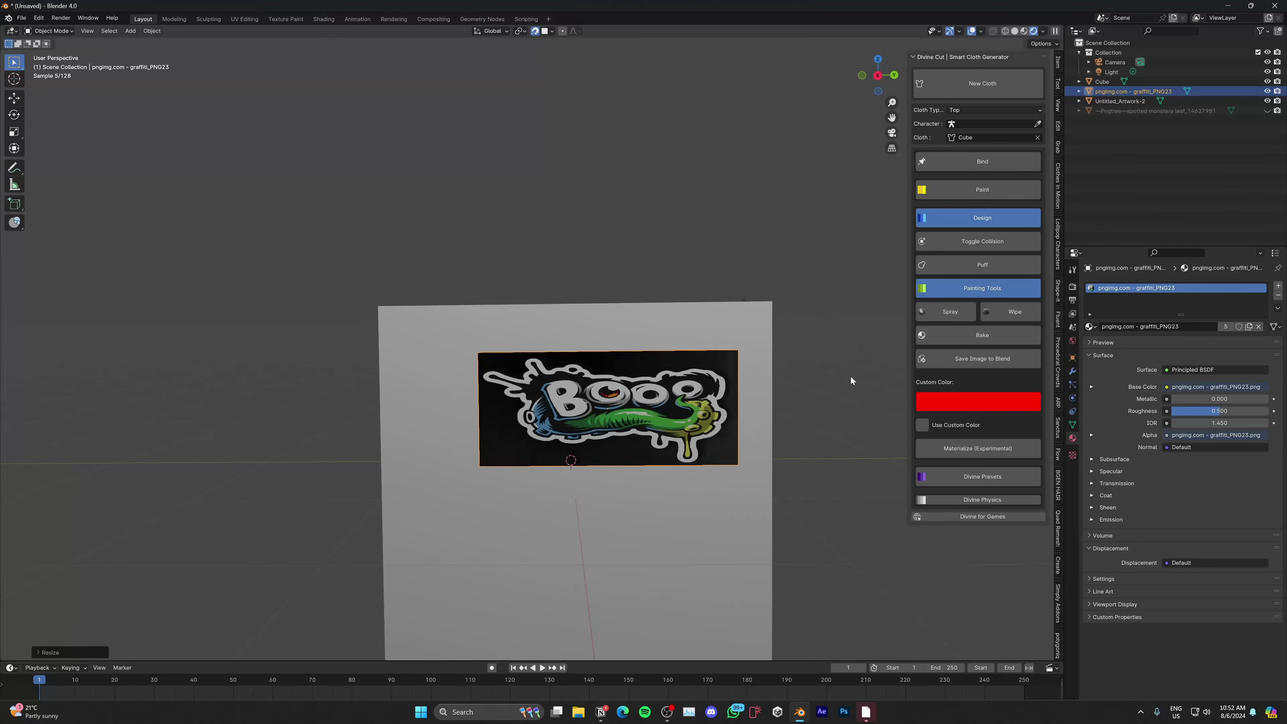
{"action": "left_click", "coordinate": [941, 312]}
{"action": "key", "text": "g"}
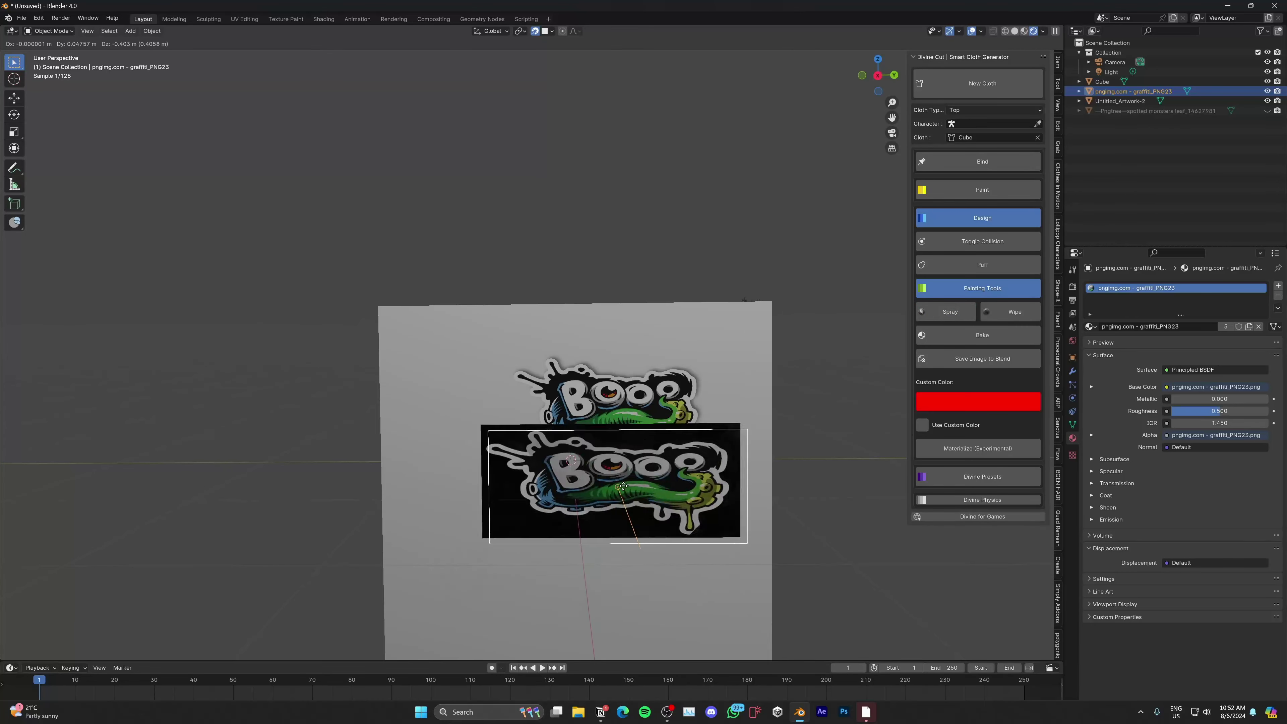
{"action": "right_click", "coordinate": [652, 477]}
- Shrink the graffiti plane, spray a small copy below the large design, and move the plane to the large design's left
{"action": "key", "text": "s"}
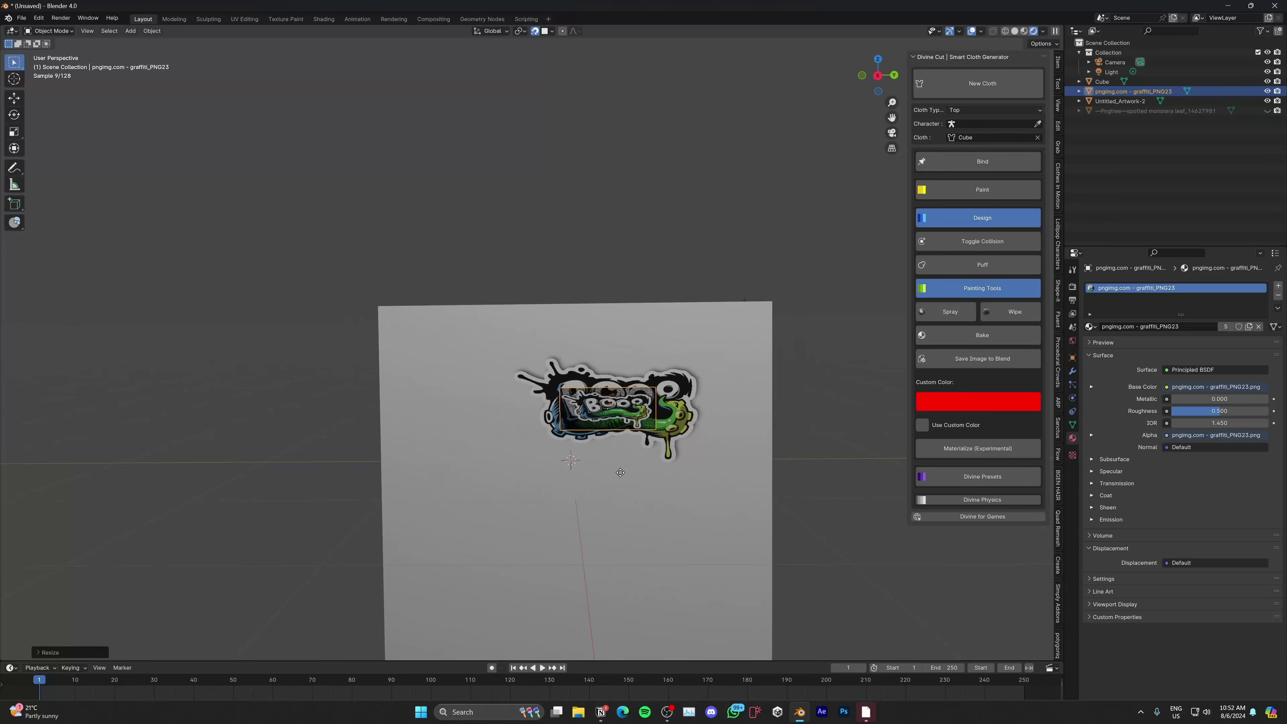
{"action": "left_click", "coordinate": [599, 506]}
{"action": "middle_click_drag", "start_coordinate": [701, 393], "coordinate": [718, 414]}
{"action": "scroll", "coordinate": [669, 431], "scroll_direction": "down", "scroll_amount": 3}
{"action": "middle_click_drag", "start_coordinate": [598, 431], "coordinate": [582, 453]}
{"action": "key", "text": "g"}
{"action": "left_click", "coordinate": [508, 407]}
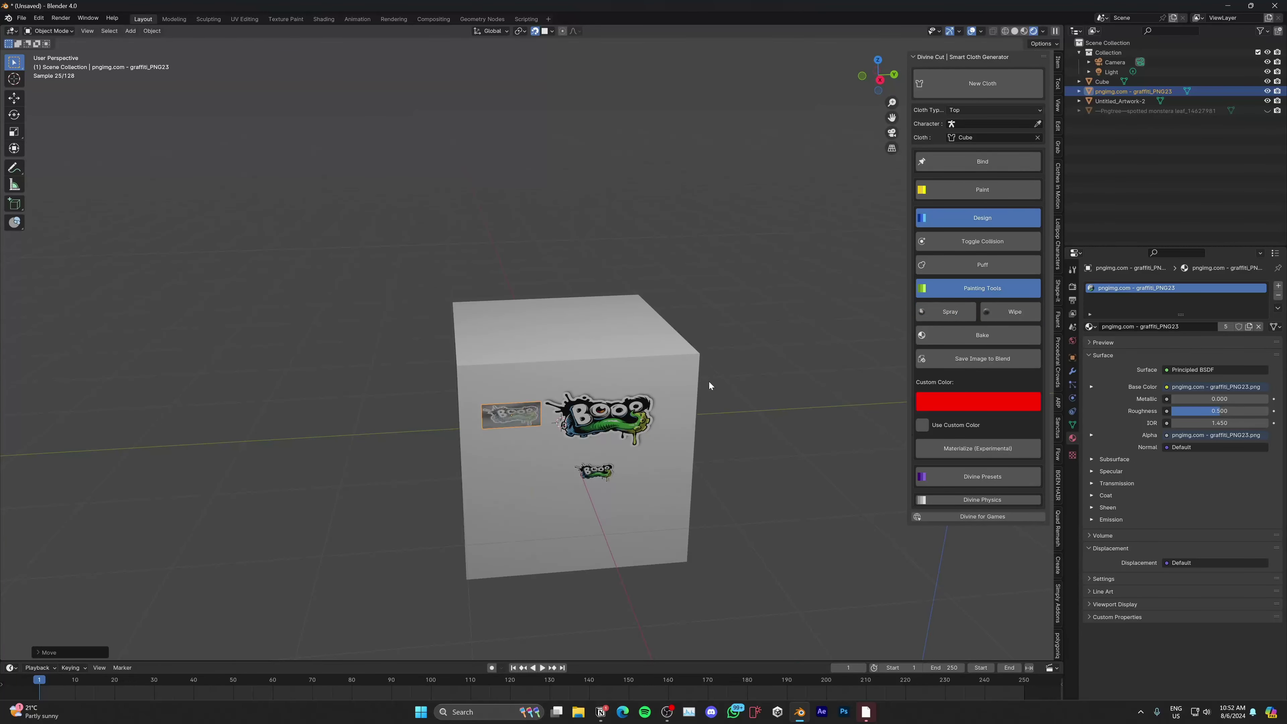
- Spray small graffiti copies beside the large design and at both ends of the row below it
{"action": "left_click", "coordinate": [945, 316]}
{"action": "key", "text": "g"}
{"action": "left_click", "coordinate": [539, 480]}
{"action": "left_click", "coordinate": [933, 312]}
{"action": "key", "text": "g"}
{"action": "left_click", "coordinate": [641, 473]}
{"action": "left_click", "coordinate": [939, 312]}
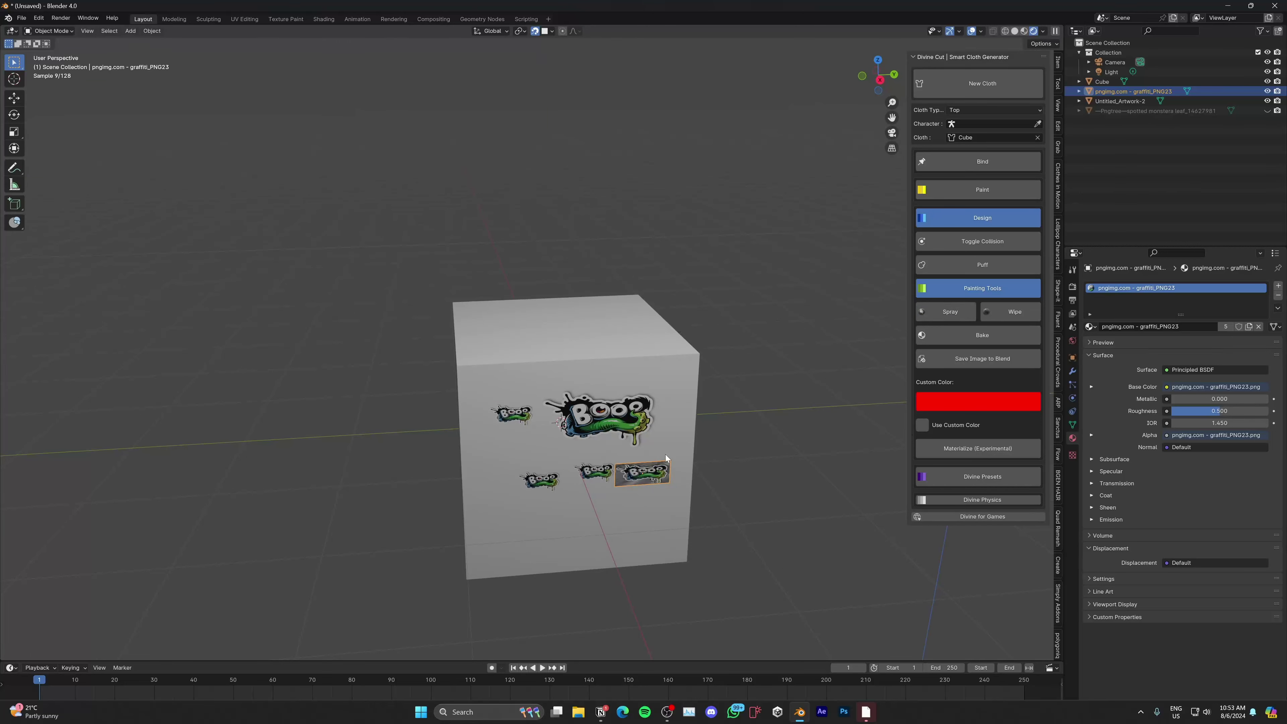
- Spray more small graffiti copies along the lower part of the cube's front face
{"action": "left_click", "coordinate": [937, 310]}
{"action": "key", "text": "g"}
{"action": "left_click", "coordinate": [769, 403]}
{"action": "left_click", "coordinate": [946, 312]}
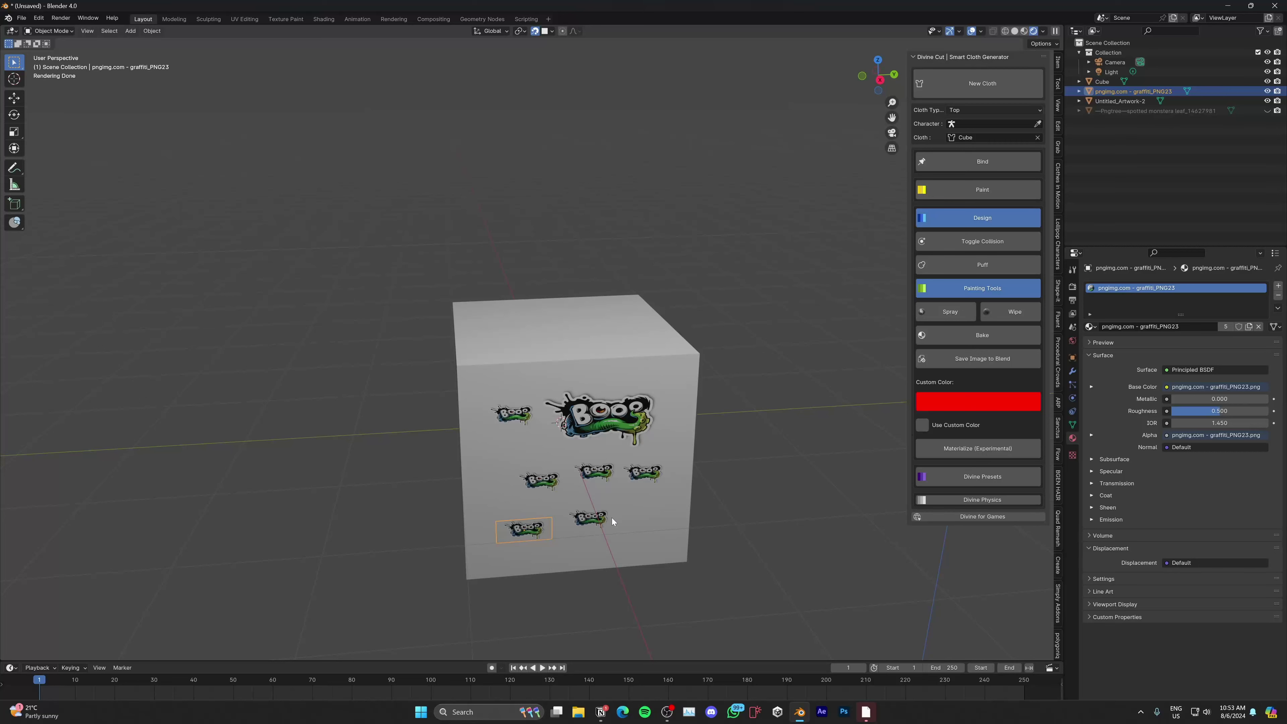
{"action": "key", "text": "g"}
{"action": "left_click", "coordinate": [646, 518]}
{"action": "left_click", "coordinate": [935, 315]}
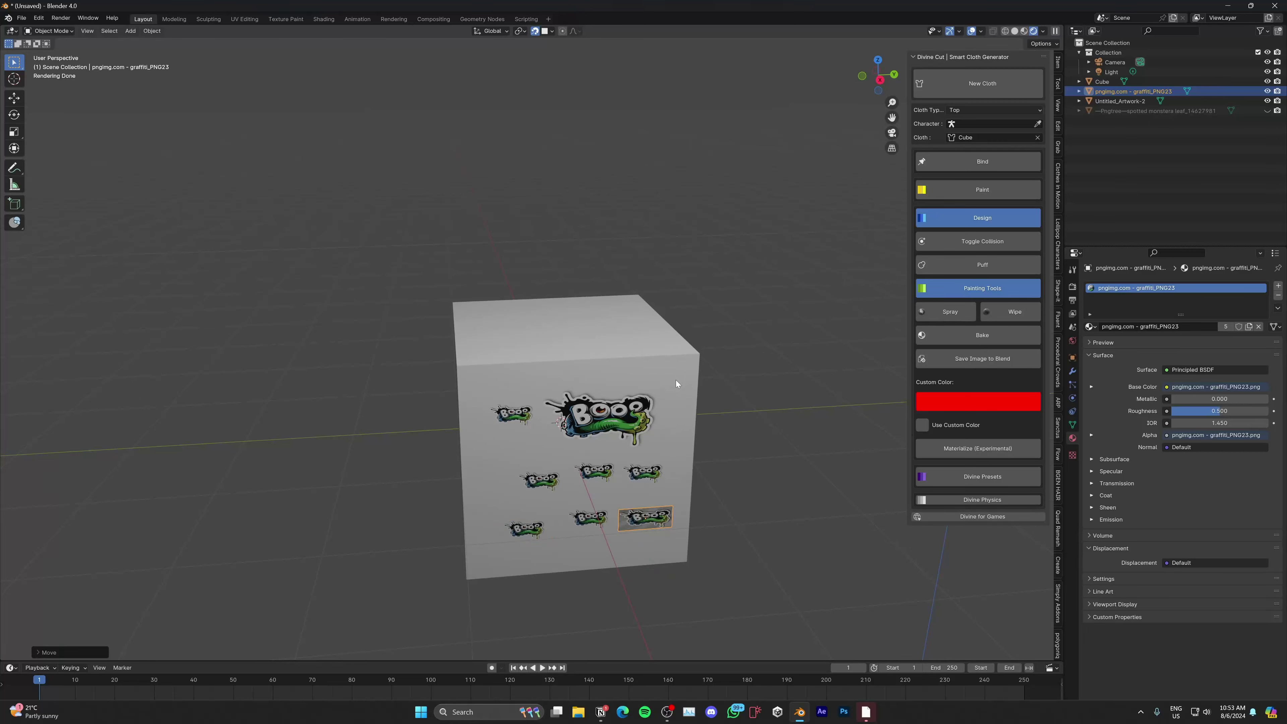
- Select the cube and bake all the sprayed graffiti designs into its material
{"action": "middle_click_drag", "start_coordinate": [651, 403], "coordinate": [632, 415]}
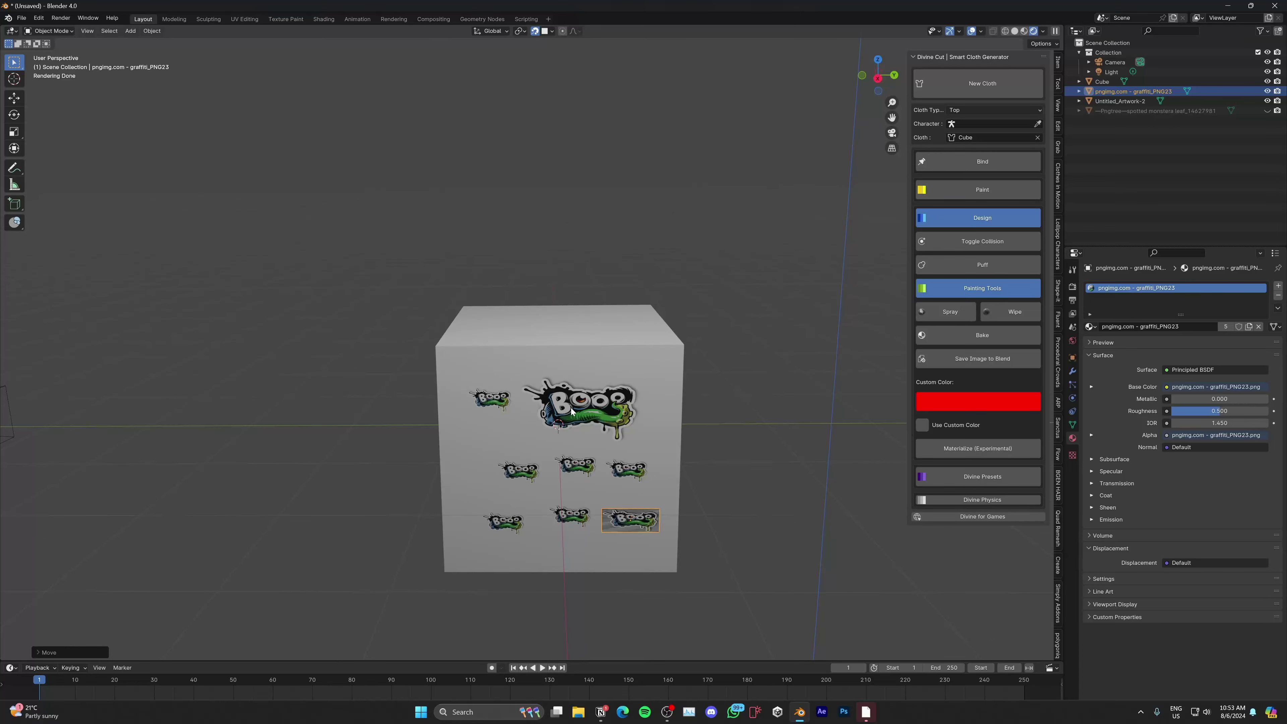
{"action": "left_click", "coordinate": [532, 381]}
{"action": "middle_click_drag", "start_coordinate": [781, 359], "coordinate": [804, 359]}
{"action": "left_click", "coordinate": [940, 339]}
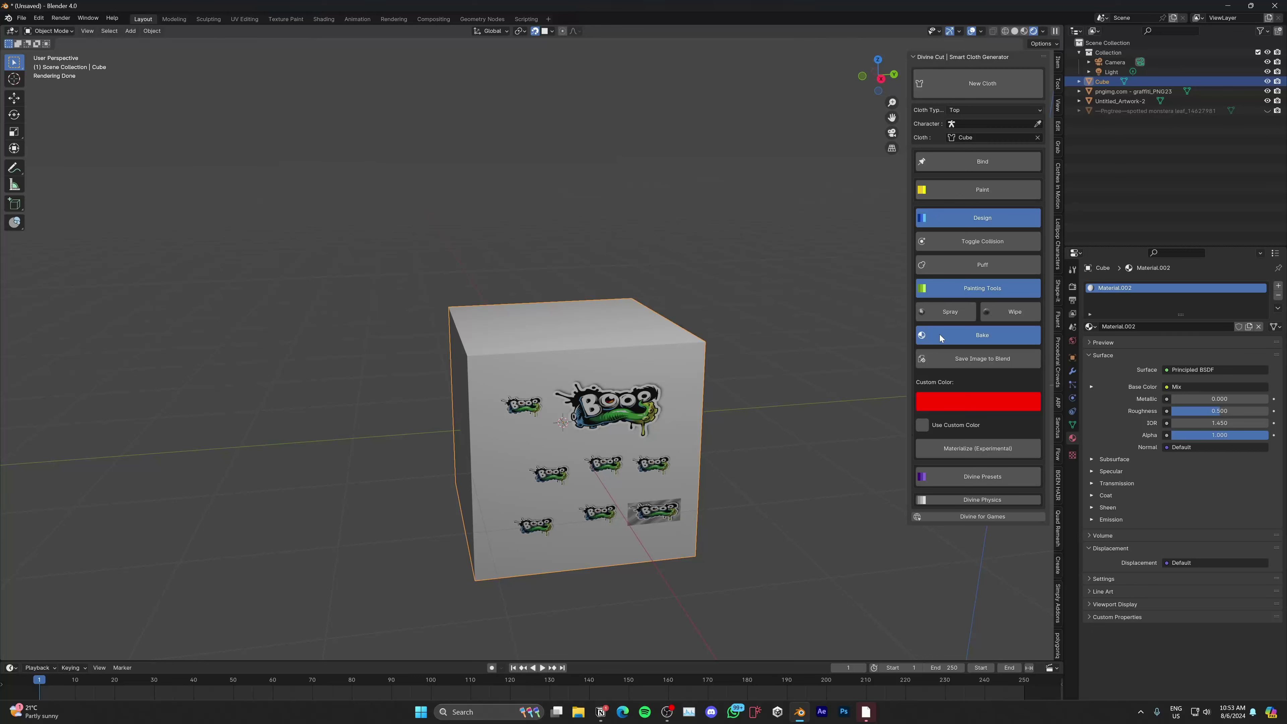
{"action": "middle_click_drag", "start_coordinate": [801, 354], "coordinate": [779, 336]}
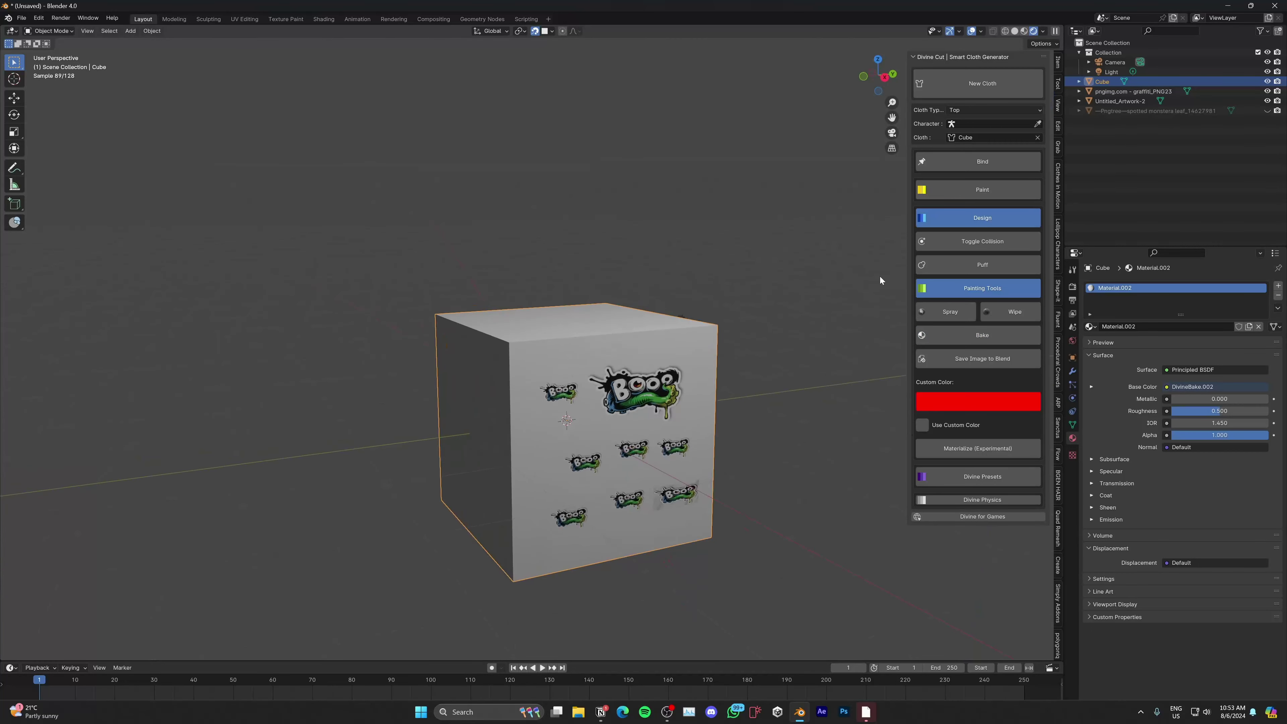
- Change the Outliner area to the Shader Editor and bring the cube's baked material nodes into view
{"action": "left_click", "coordinate": [1076, 32]}
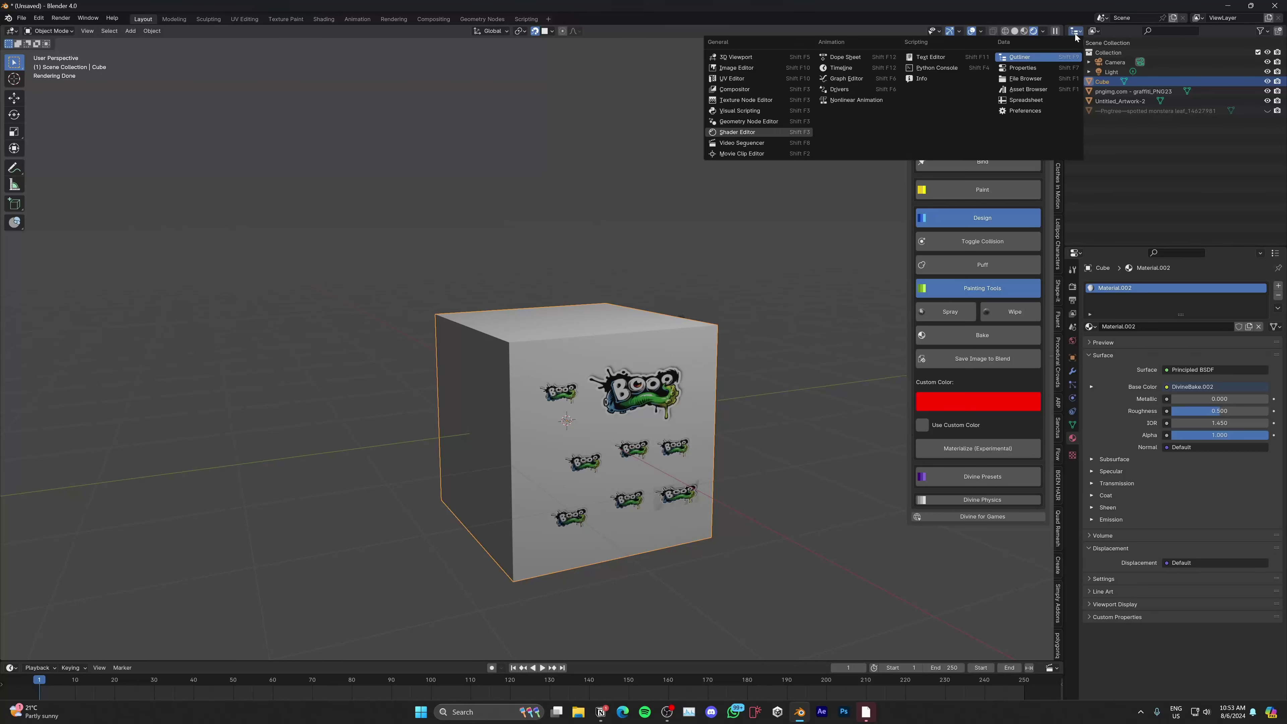
{"action": "key", "text": "s"}
{"action": "left_click", "coordinate": [1100, 136]}
{"action": "left_click_drag", "start_coordinate": [1162, 99], "coordinate": [1112, 100]}
{"action": "scroll", "coordinate": [1186, 112], "scroll_direction": "down", "scroll_amount": 2}
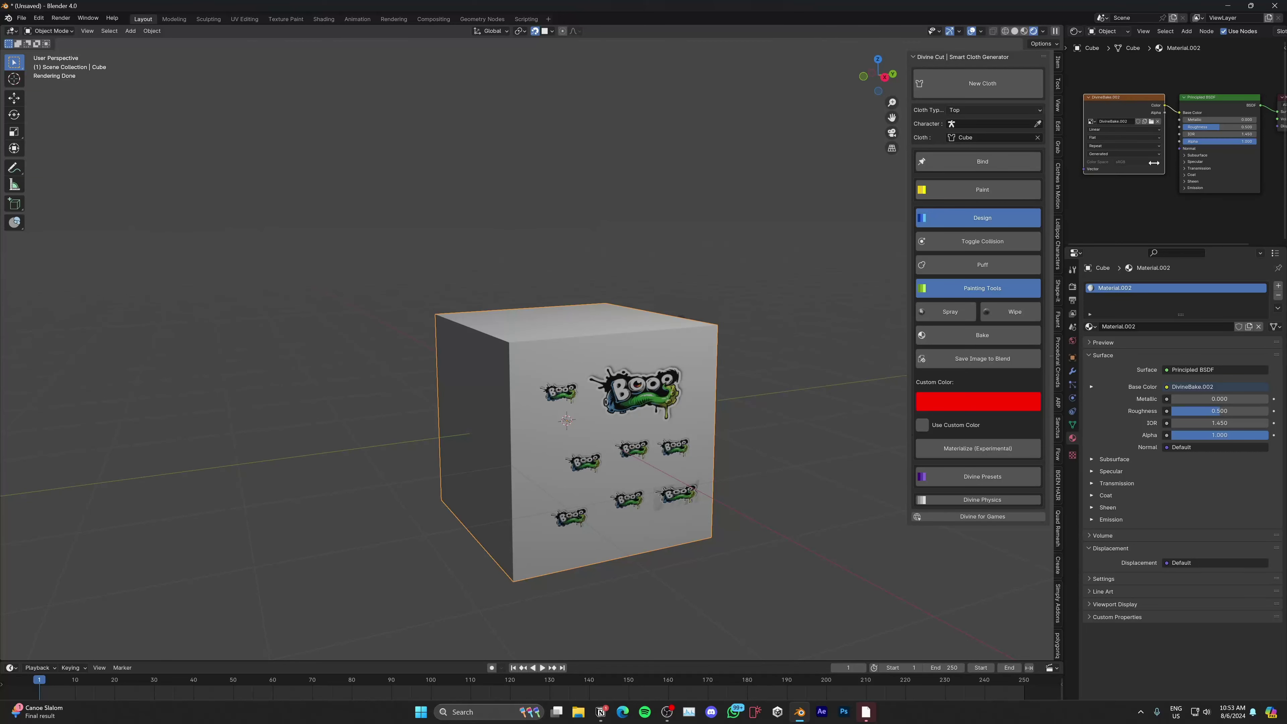
- Spray another small graffiti copy to the right of the large design and move the plane to the opposite side
{"action": "left_click", "coordinate": [687, 500]}
{"action": "key", "text": "g"}
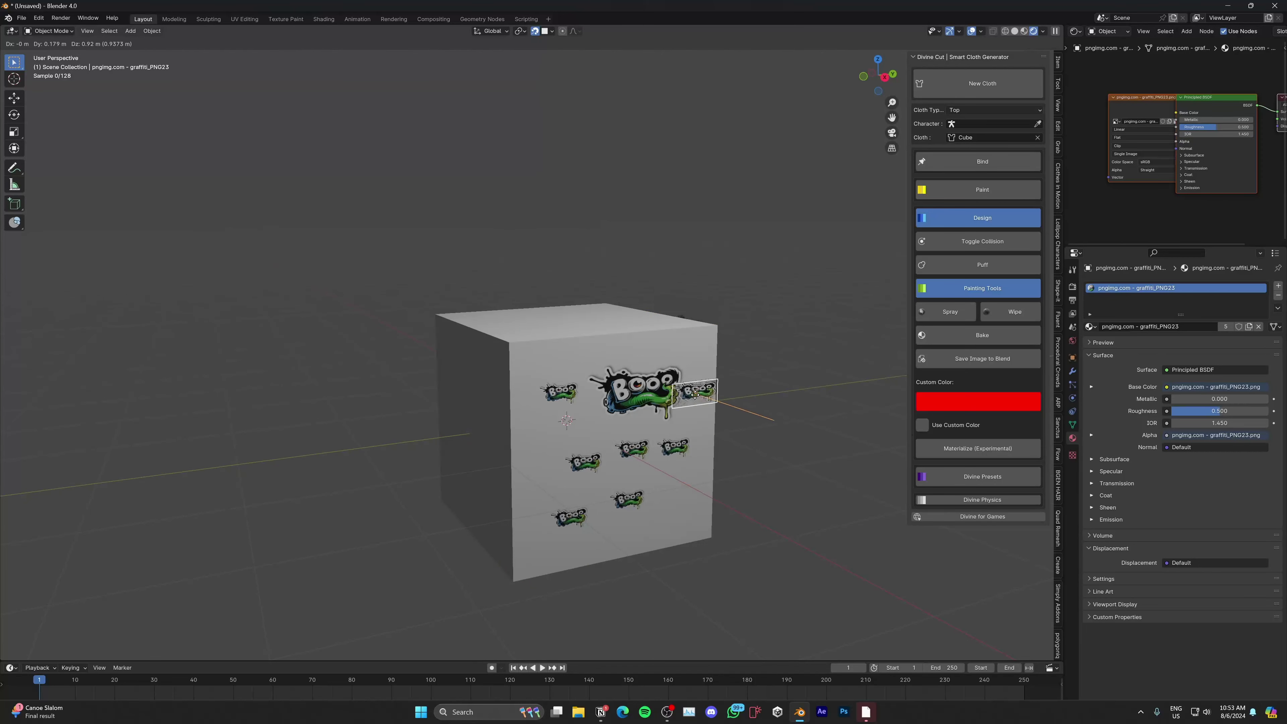
{"action": "left_click", "coordinate": [705, 406]}
{"action": "key", "text": "shift+d"}
{"action": "left_click", "coordinate": [582, 416]}
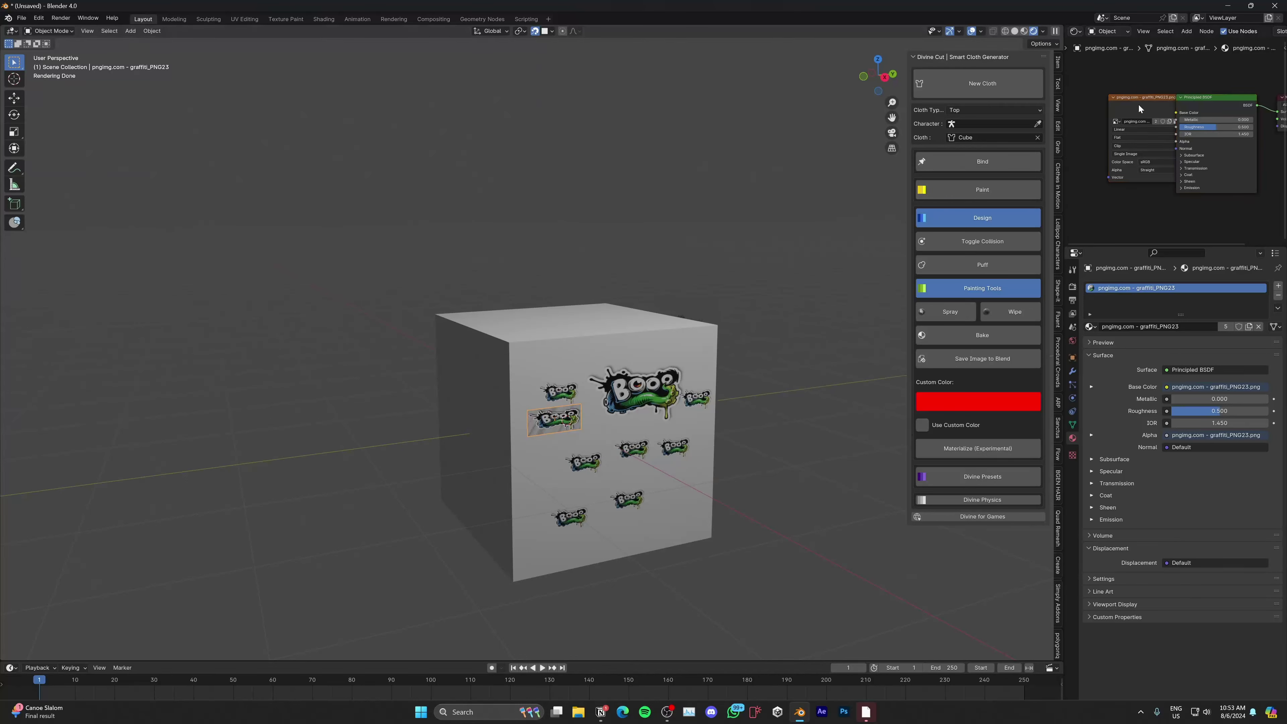
- Save the cube's baked image to the blend file and select the graffiti plane again
{"action": "left_click", "coordinate": [677, 329]}
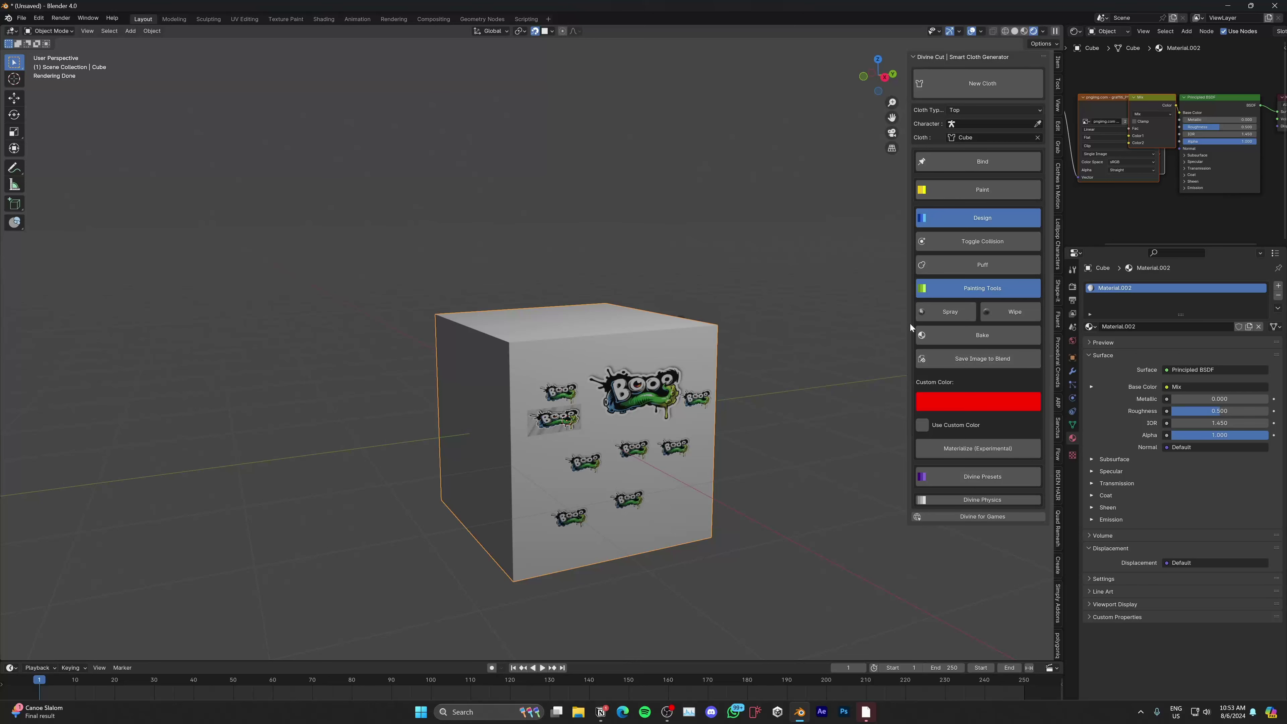
{"action": "left_click", "coordinate": [948, 361]}
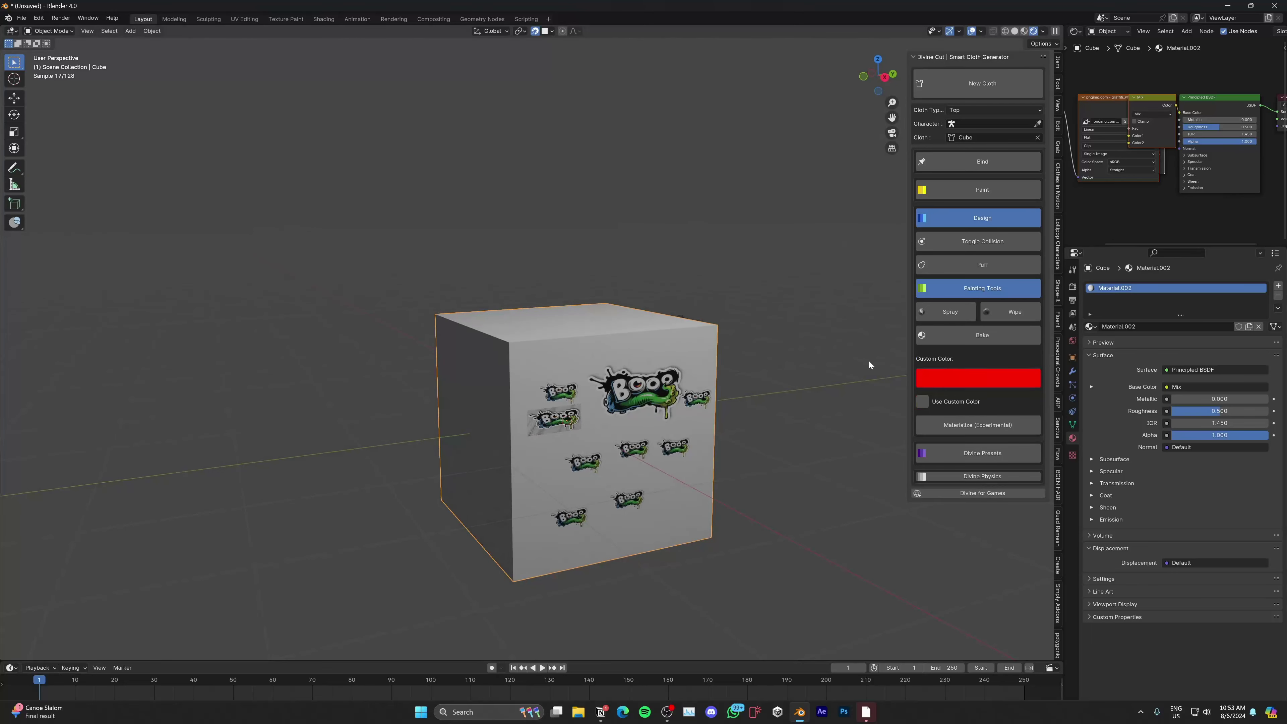
{"action": "middle_click_drag", "start_coordinate": [634, 357], "coordinate": [558, 396]}
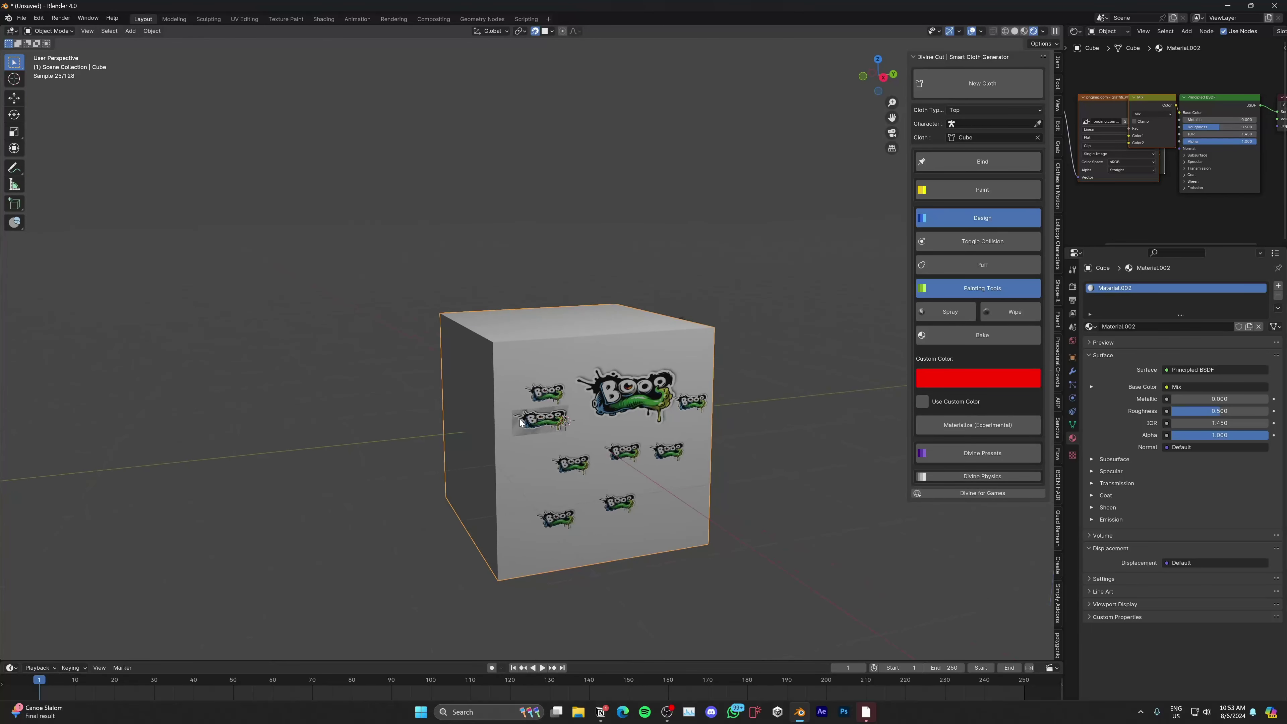
{"action": "left_click", "coordinate": [524, 421]}
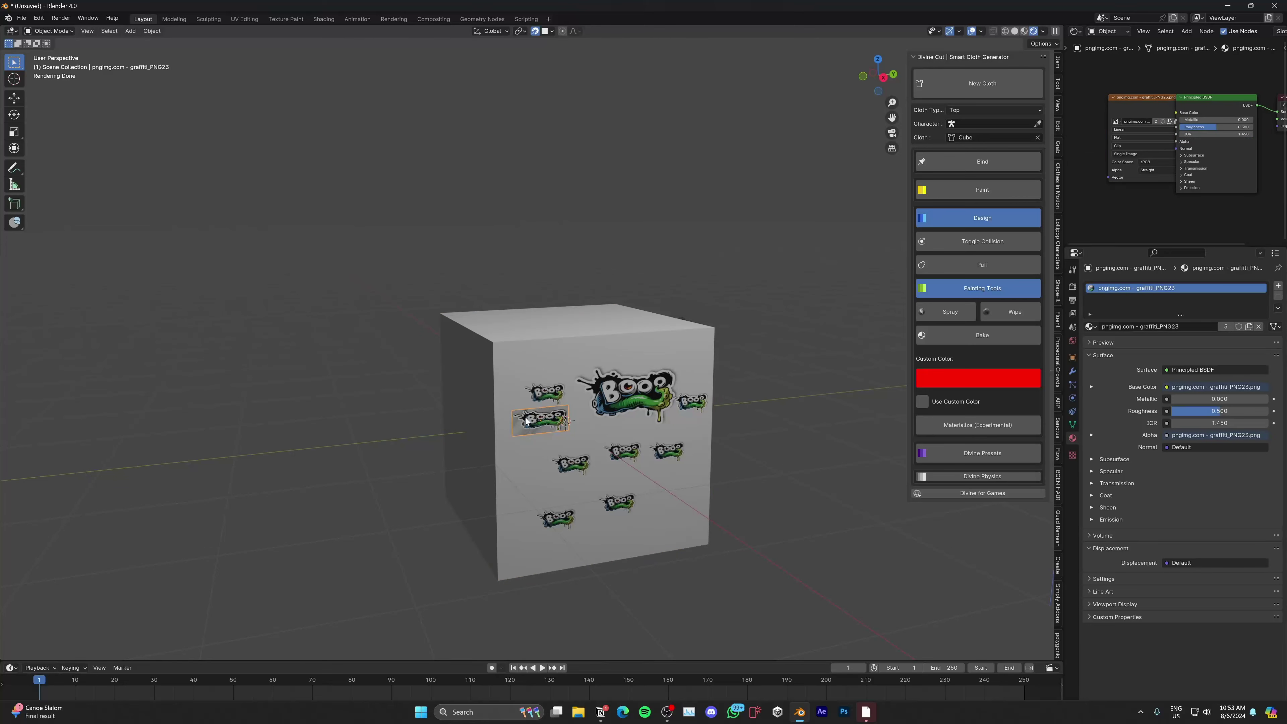
- Switch to the Blender window with the XP_Jinx_Rig file and select the character's head mesh
{"action": "key", "text": "ctrl+super+Right"}
{"action": "mouse_move", "coordinate": [575, 338]}
{"action": "middle_mouse_down"}
{"action": "mouse_move", "coordinate": [556, 316]}
{"action": "mouse_move", "coordinate": [570, 322]}
{"action": "middle_mouse_up"}
{"action": "left_click", "coordinate": [556, 316]}
{"action": "scroll", "coordinate": [570, 322], "scroll_direction": "up", "scroll_amount": 1}
- Start importing an image as a plane and browse the Free_Pack bookmark to the Hand Drawn PNG Elements folder's Elements subfolder
{"action": "key", "text": "F3"}
{"action": "key", "text": "Return"}
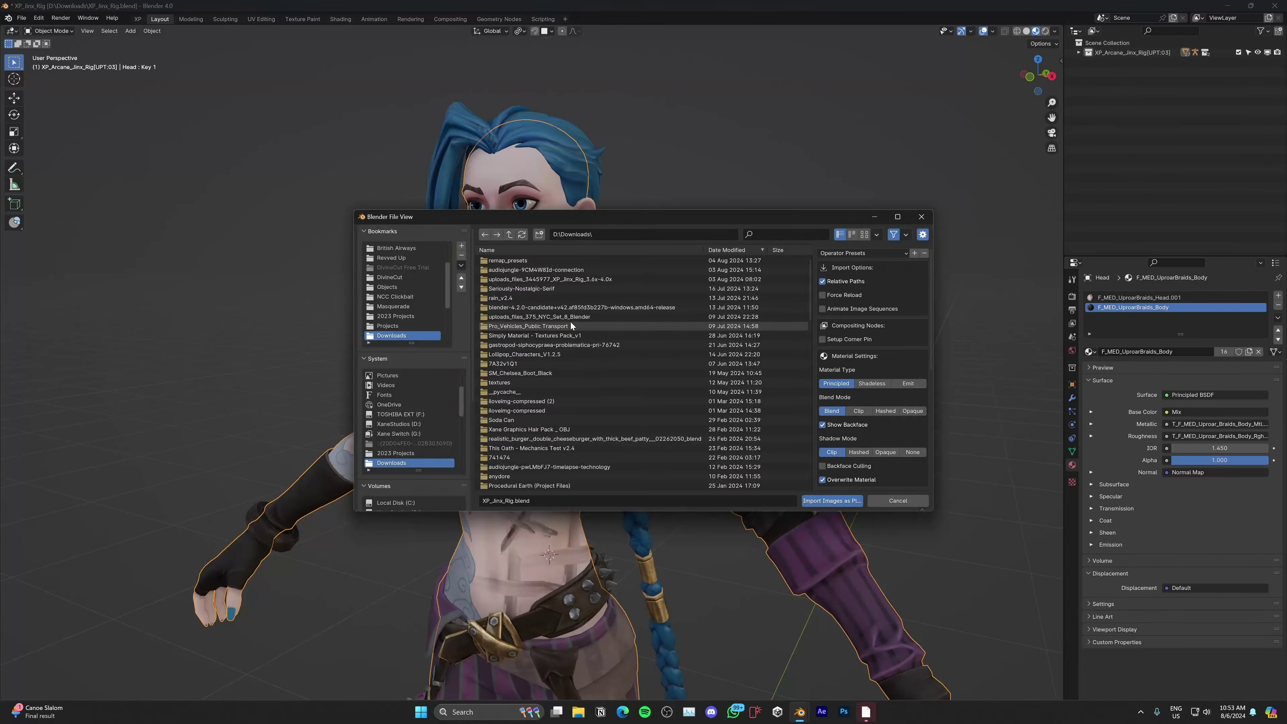
{"action": "scroll", "coordinate": [400, 254], "scroll_direction": "up", "scroll_amount": 2}
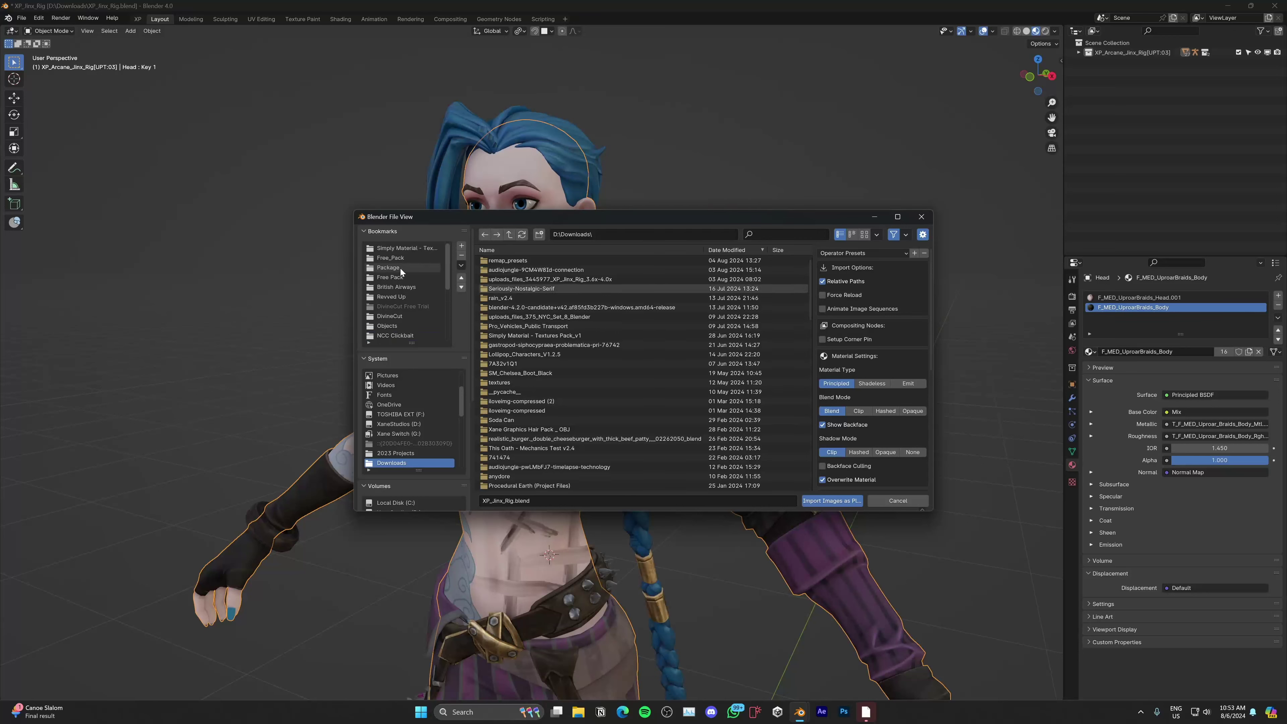
{"action": "left_click", "coordinate": [398, 257]}
{"action": "left_click", "coordinate": [531, 260]}
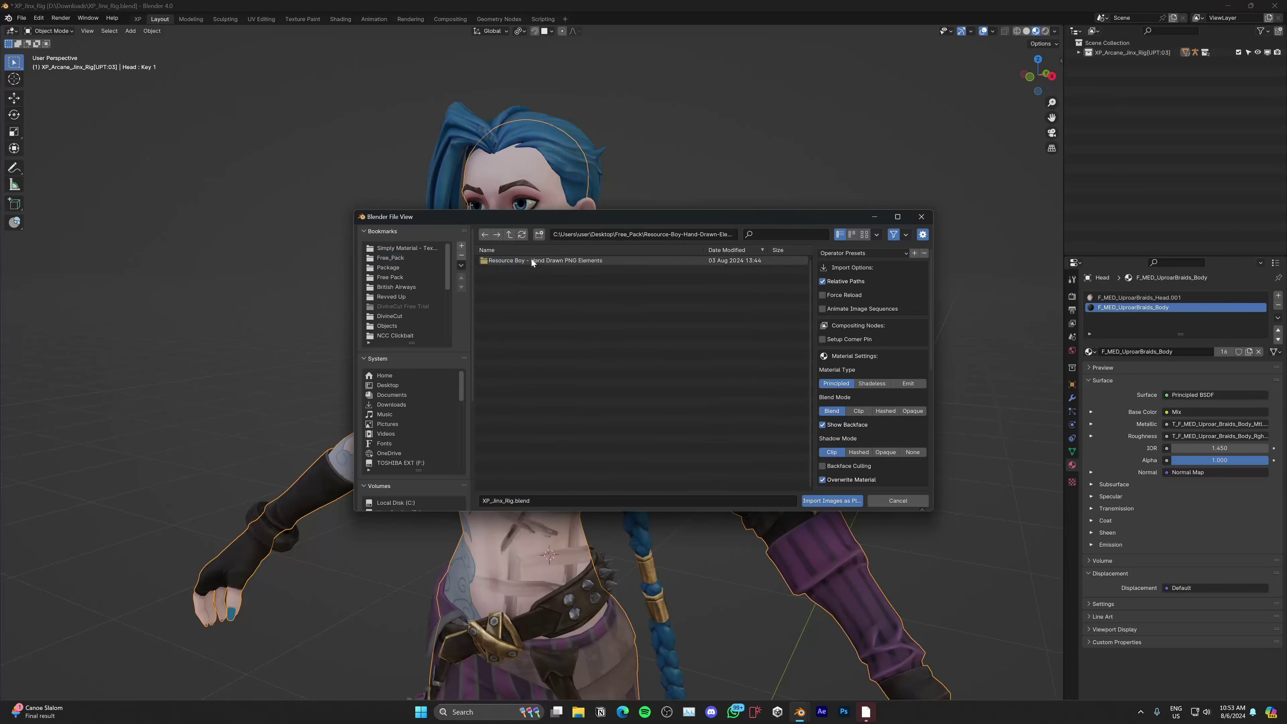
{"action": "left_click", "coordinate": [531, 259]}
{"action": "left_click", "coordinate": [525, 260]}
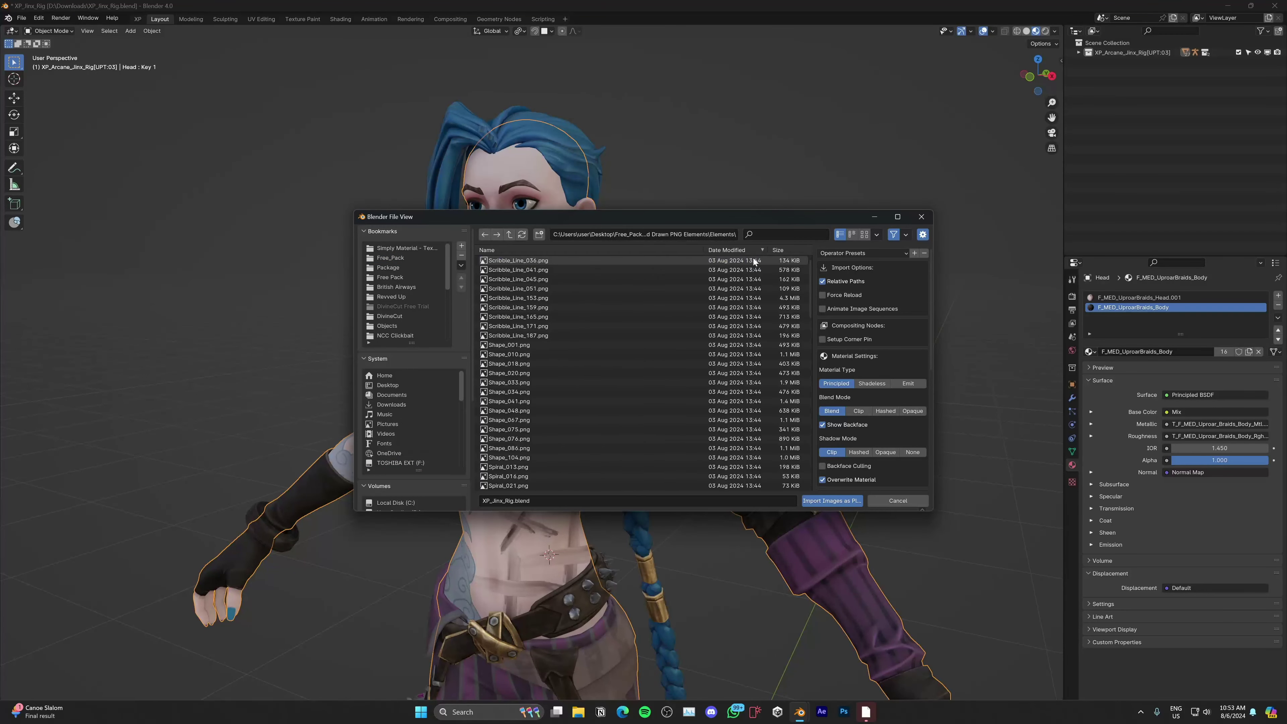
- Show the files as thumbnails and import the leaf image Shape_033.png as a plane
{"action": "left_click", "coordinate": [864, 234]}
{"action": "scroll", "coordinate": [591, 347], "scroll_direction": "down", "scroll_amount": 2}
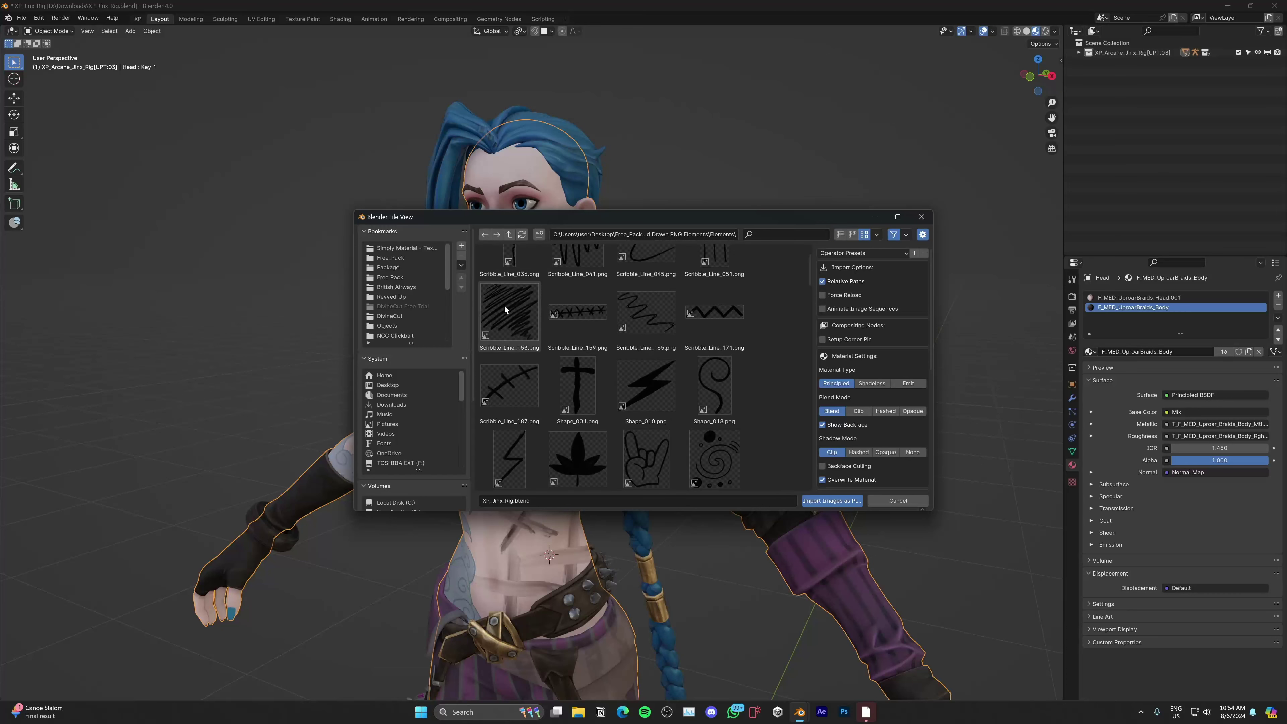
{"action": "scroll", "coordinate": [504, 304], "scroll_direction": "down", "scroll_amount": 2}
{"action": "left_click", "coordinate": [577, 320]}
{"action": "scroll", "coordinate": [582, 339], "scroll_direction": "down", "scroll_amount": 2}
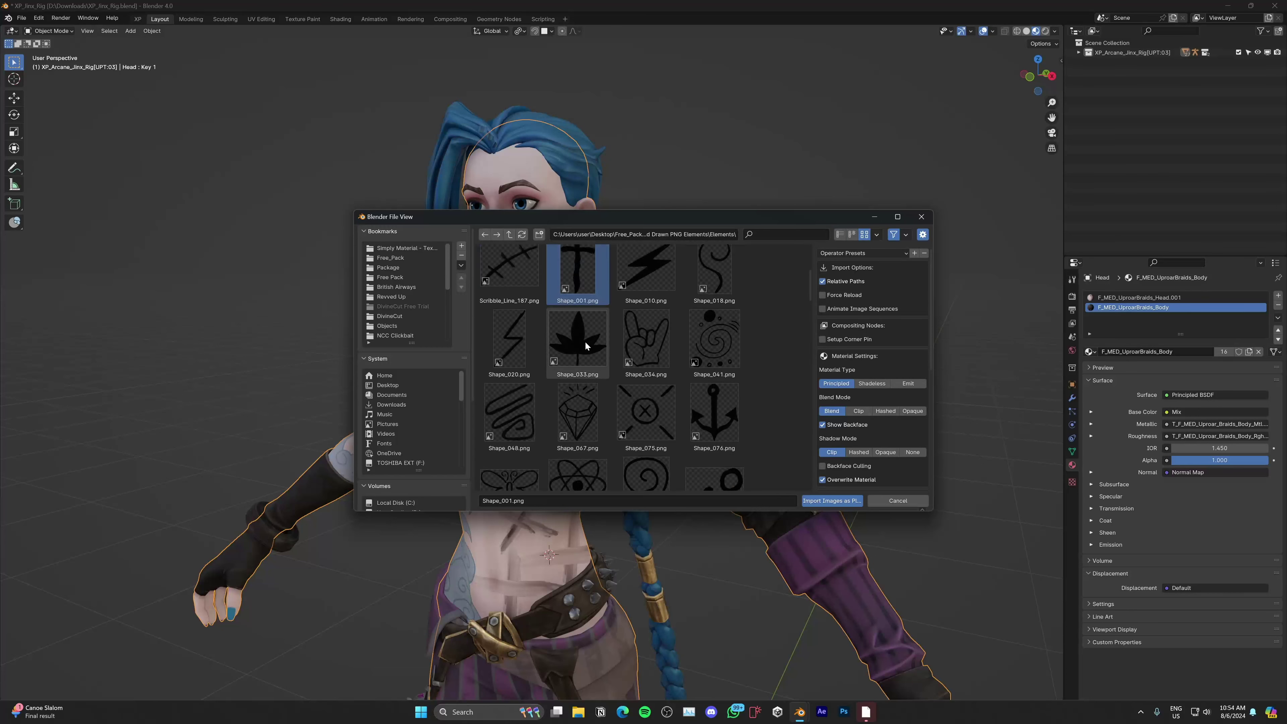
{"action": "left_click", "coordinate": [587, 345]}
{"action": "left_click", "coordinate": [832, 500]}
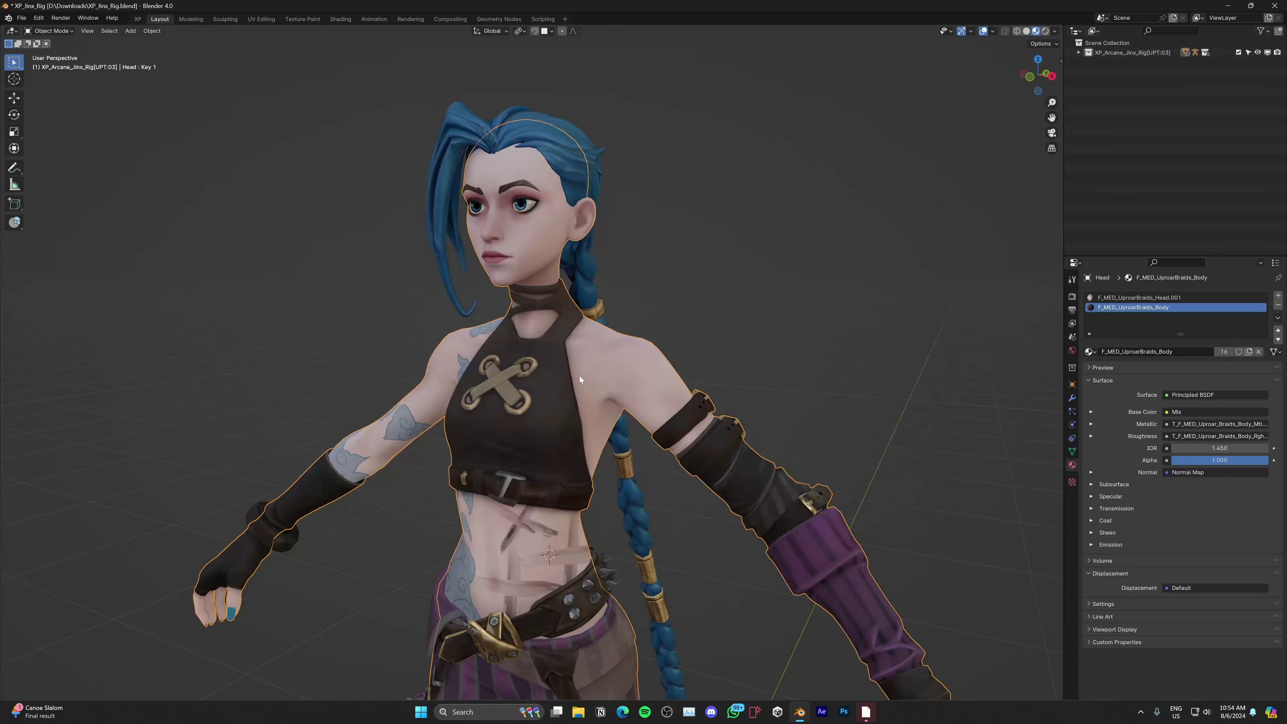
- Enable snapping to Face with the Center snap base and Align Rotation to Target
{"action": "scroll", "coordinate": [580, 375], "scroll_direction": "down", "scroll_amount": 1}
{"action": "left_click", "coordinate": [534, 31]}
{"action": "left_click", "coordinate": [545, 31]}
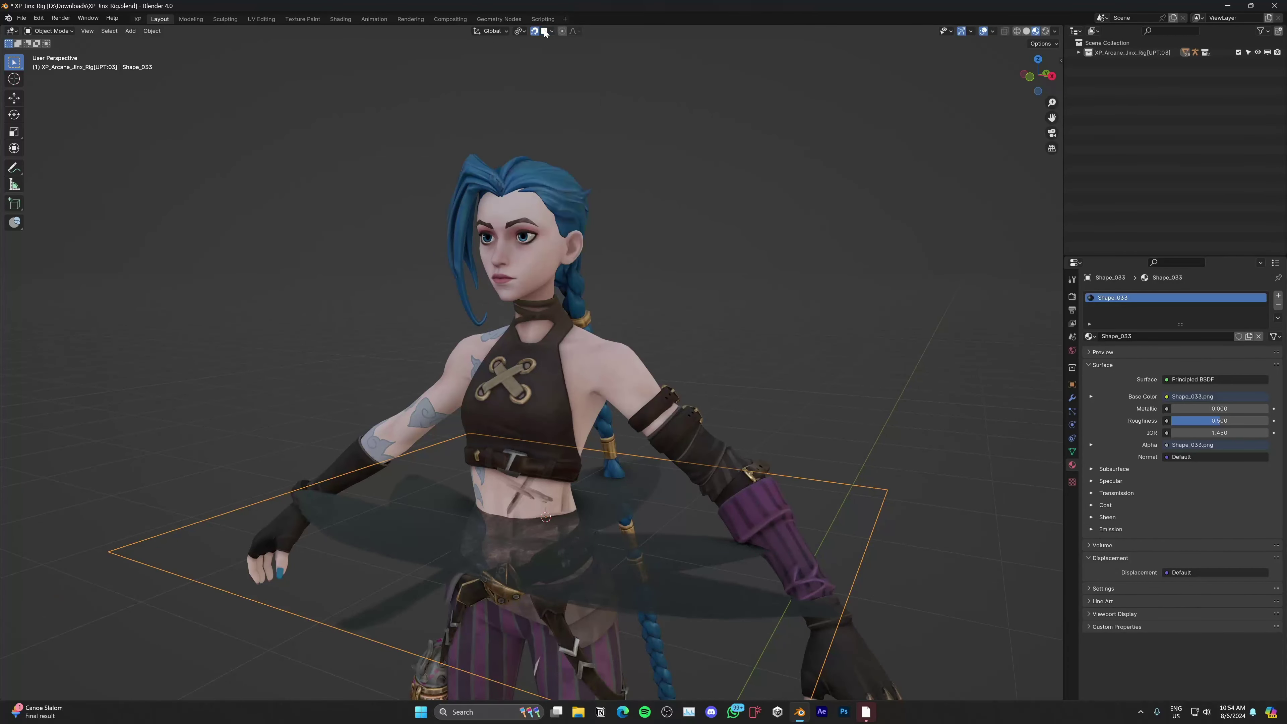
{"action": "left_click", "coordinate": [545, 31]}
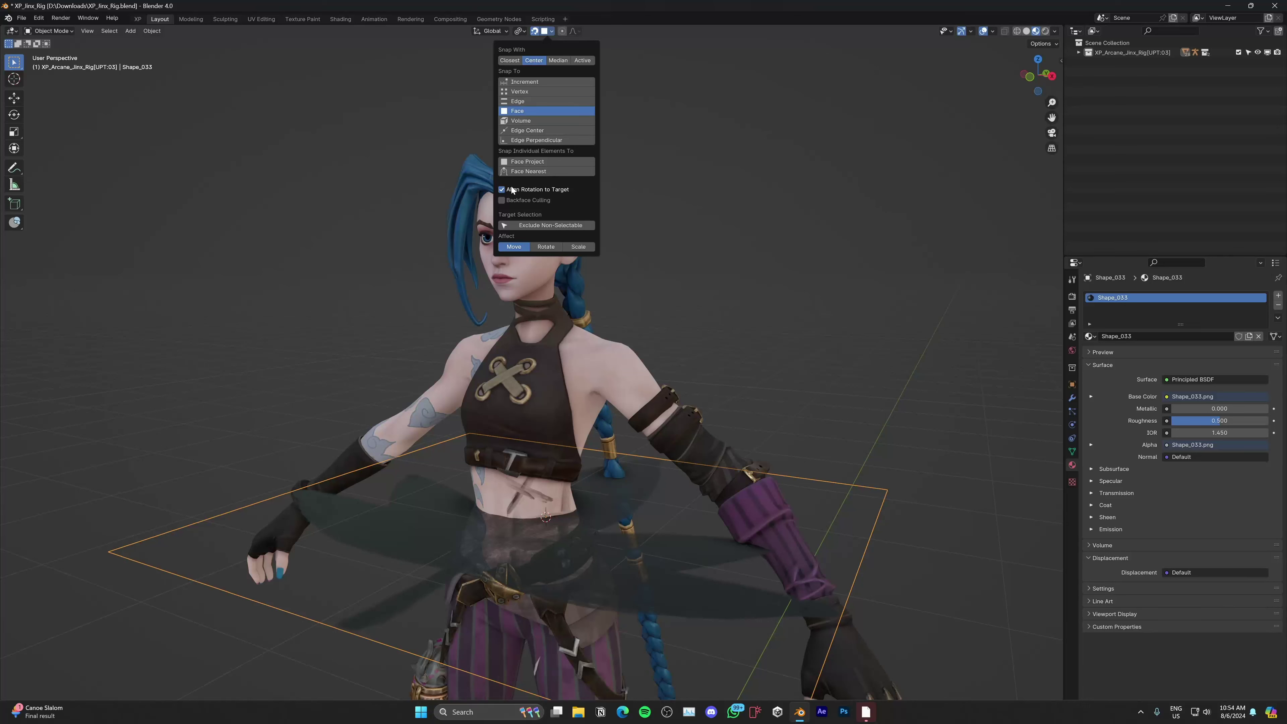
- Snap the leaf plane onto the character's cheek, scaling it down and rotating it to fit beside the ear
{"action": "key", "text": "g"}
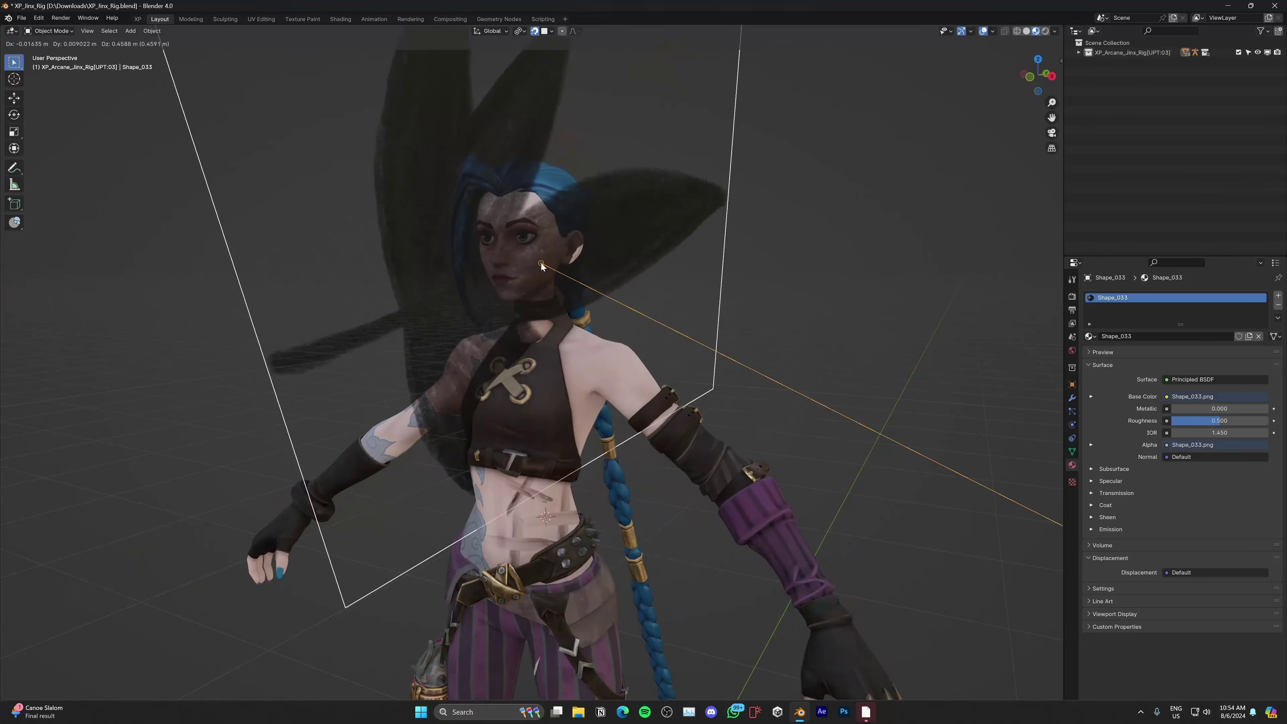
{"action": "left_click", "coordinate": [542, 263]}
{"action": "key", "text": "s"}
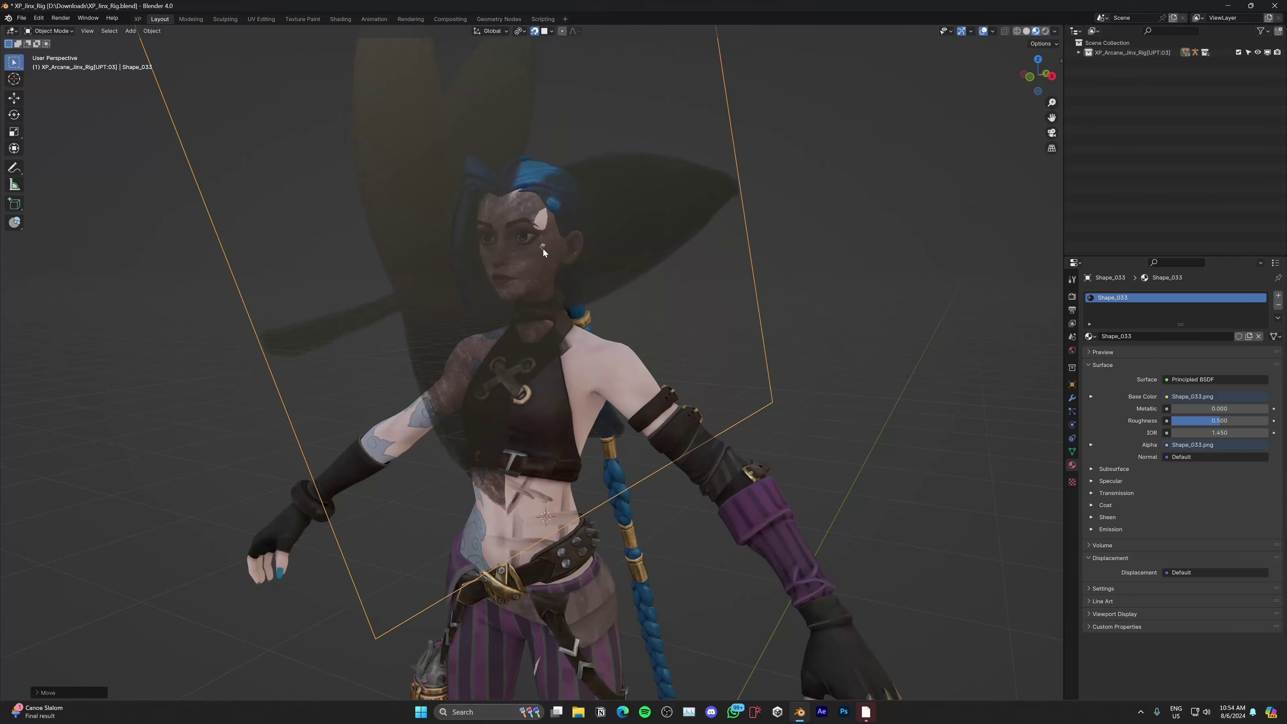
{"action": "left_click", "coordinate": [549, 252]}
{"action": "key", "text": "r"}
{"action": "left_click", "coordinate": [551, 248]}
{"action": "key", "text": "g"}
{"action": "left_click", "coordinate": [551, 252]}
- Clear the Divine Cut Cloth target and pick the character's Head mesh again
{"action": "key", "text": "n"}
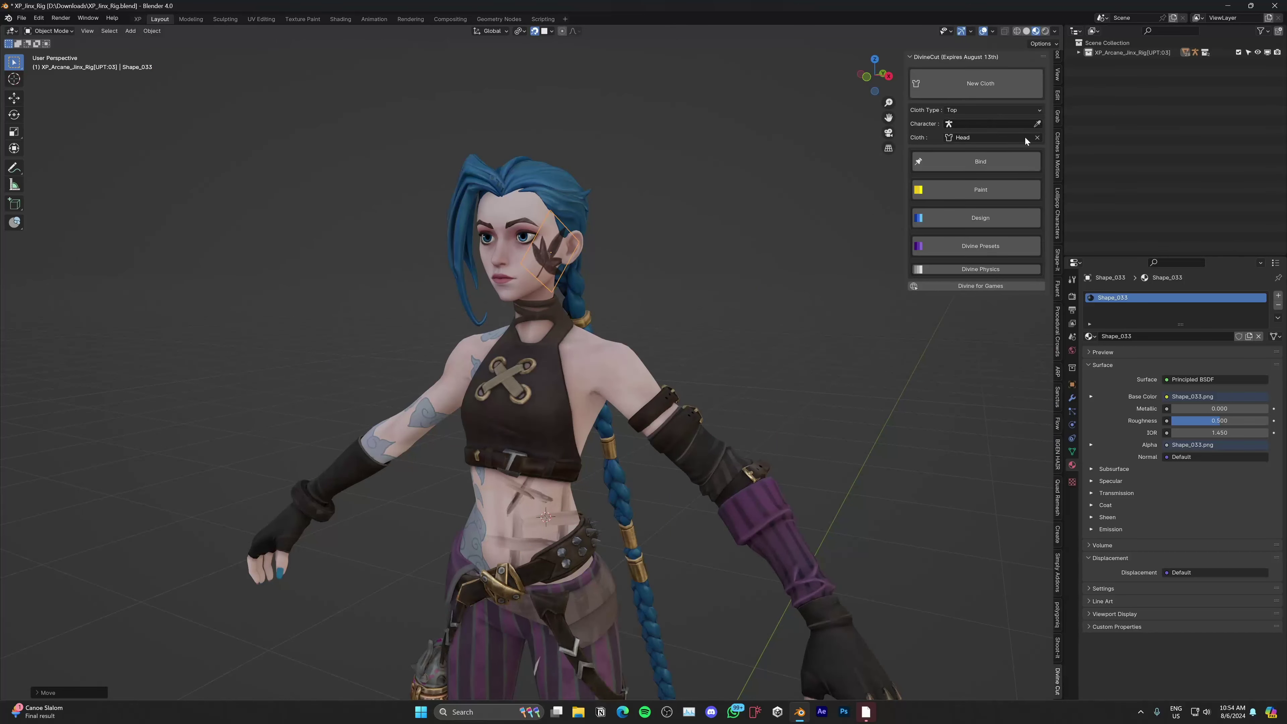
{"action": "left_click", "coordinate": [1036, 139]}
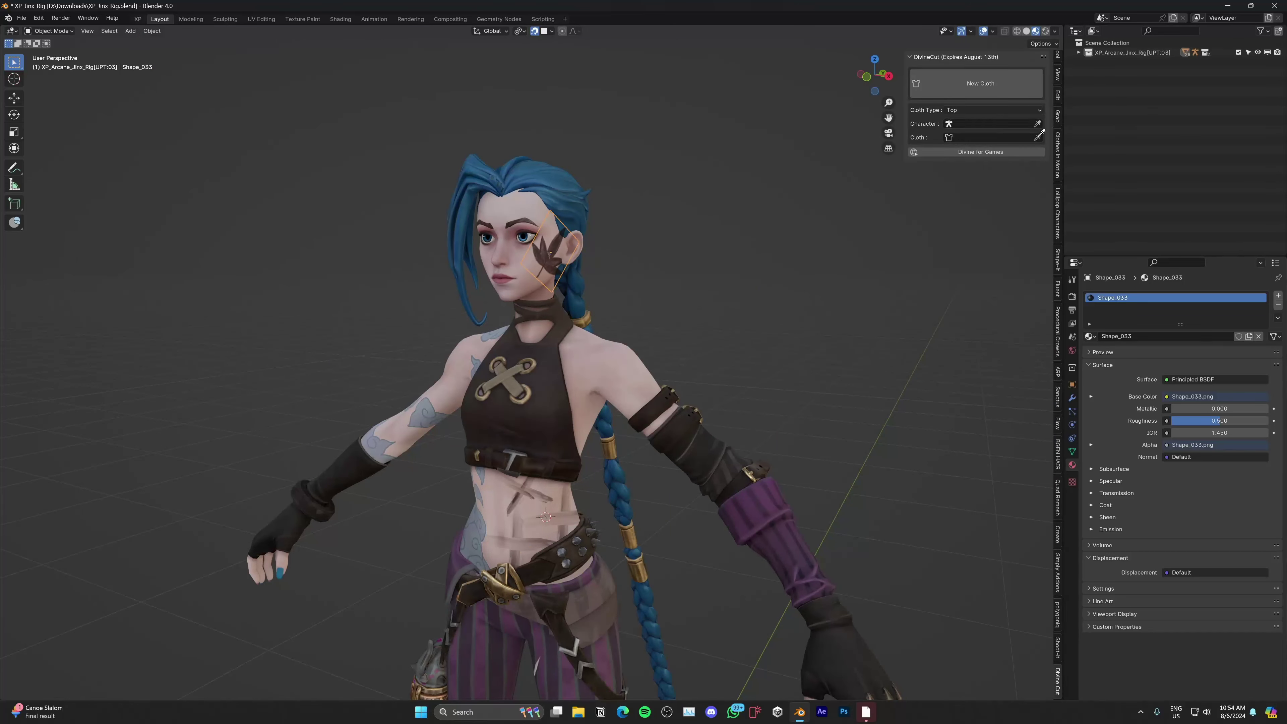
{"action": "left_click", "coordinate": [545, 209]}
- Shrink the leaf plane on the cheek and spray it onto the character mesh with the Design painting tools
{"action": "scroll", "coordinate": [558, 221], "scroll_direction": "up", "scroll_amount": 3}
{"action": "middle_click_drag", "start_coordinate": [590, 187], "coordinate": [569, 274], "text": "shift"}
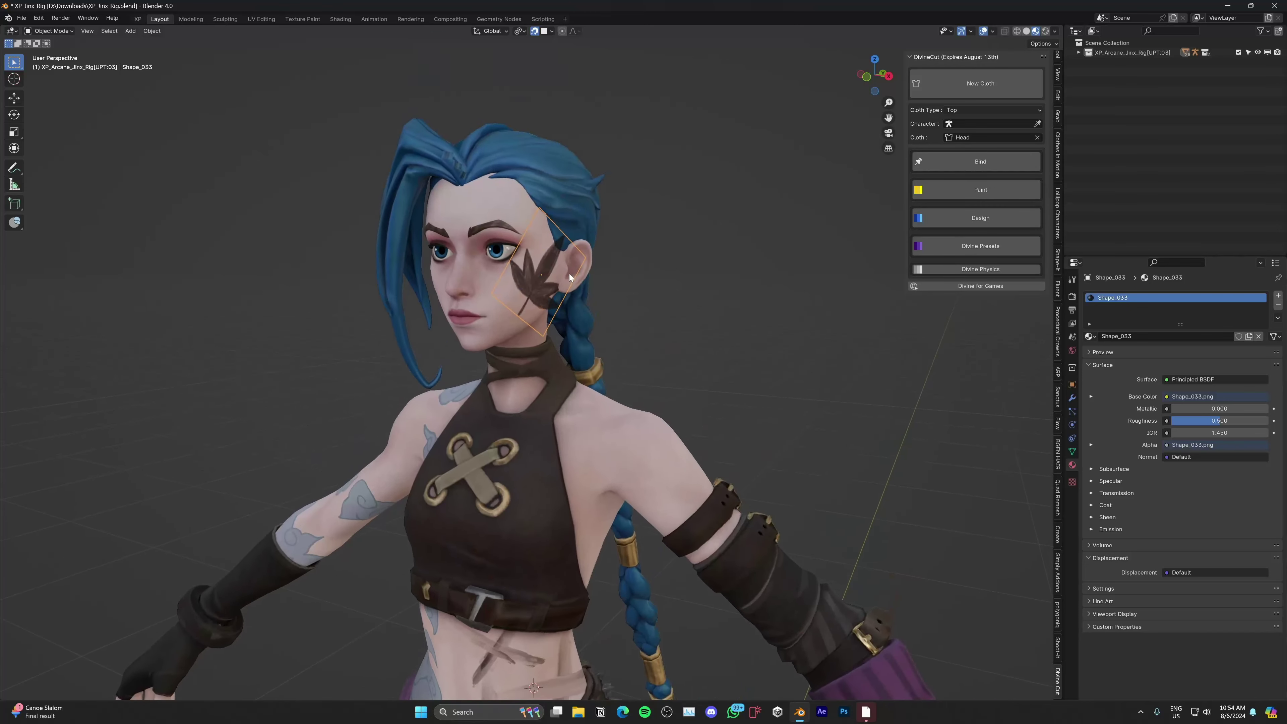
{"action": "key", "text": "s"}
{"action": "left_click", "coordinate": [560, 275]}
{"action": "left_click", "coordinate": [941, 219]}
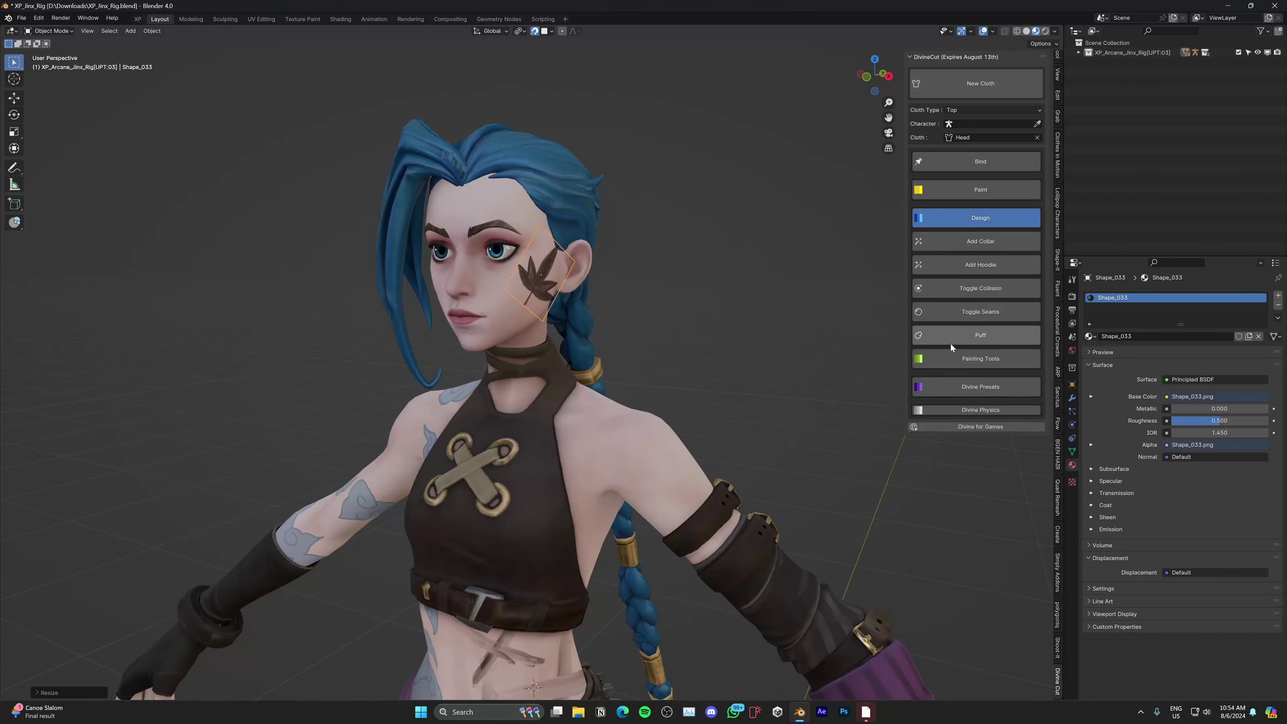
{"action": "left_click", "coordinate": [950, 359]}
{"action": "left_click", "coordinate": [935, 381]}
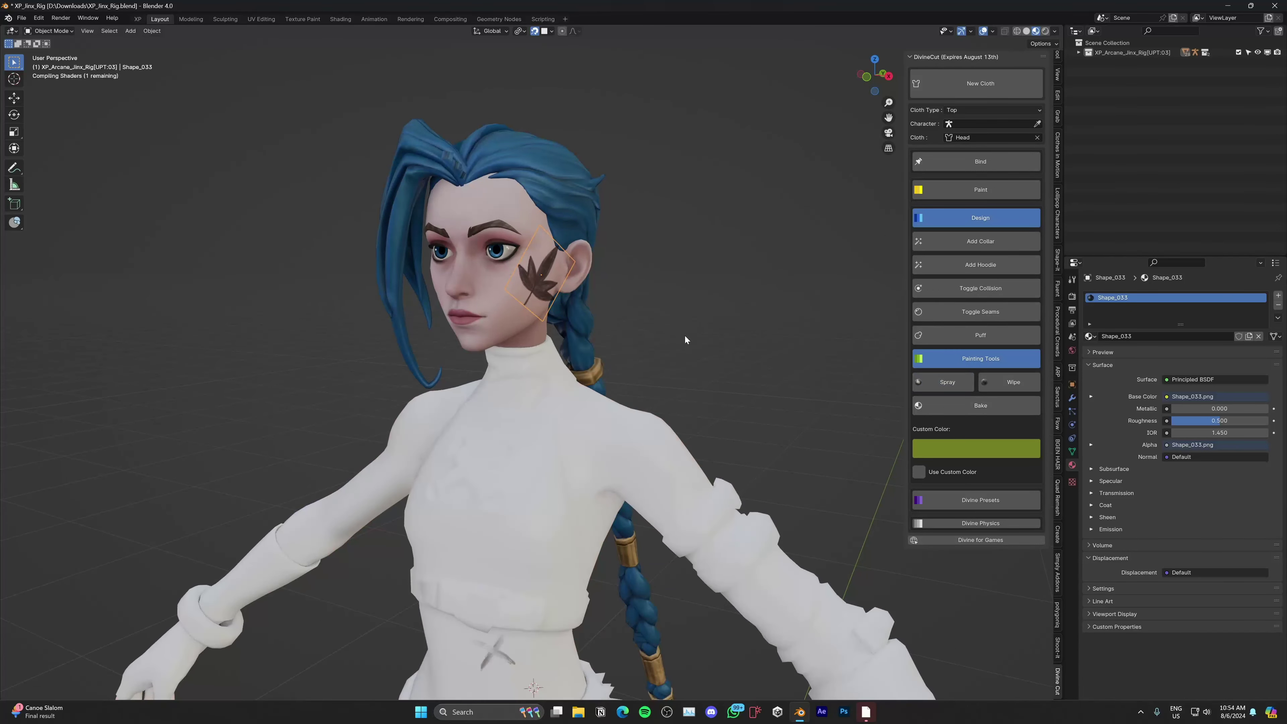
- Make F_MED_UproarBraids_Head.001 the head mesh's active material, reselect the leaf plane and spray it onto the cheek
{"action": "middle_click_drag", "start_coordinate": [596, 312], "coordinate": [477, 273]}
{"action": "left_click", "coordinate": [448, 292]}
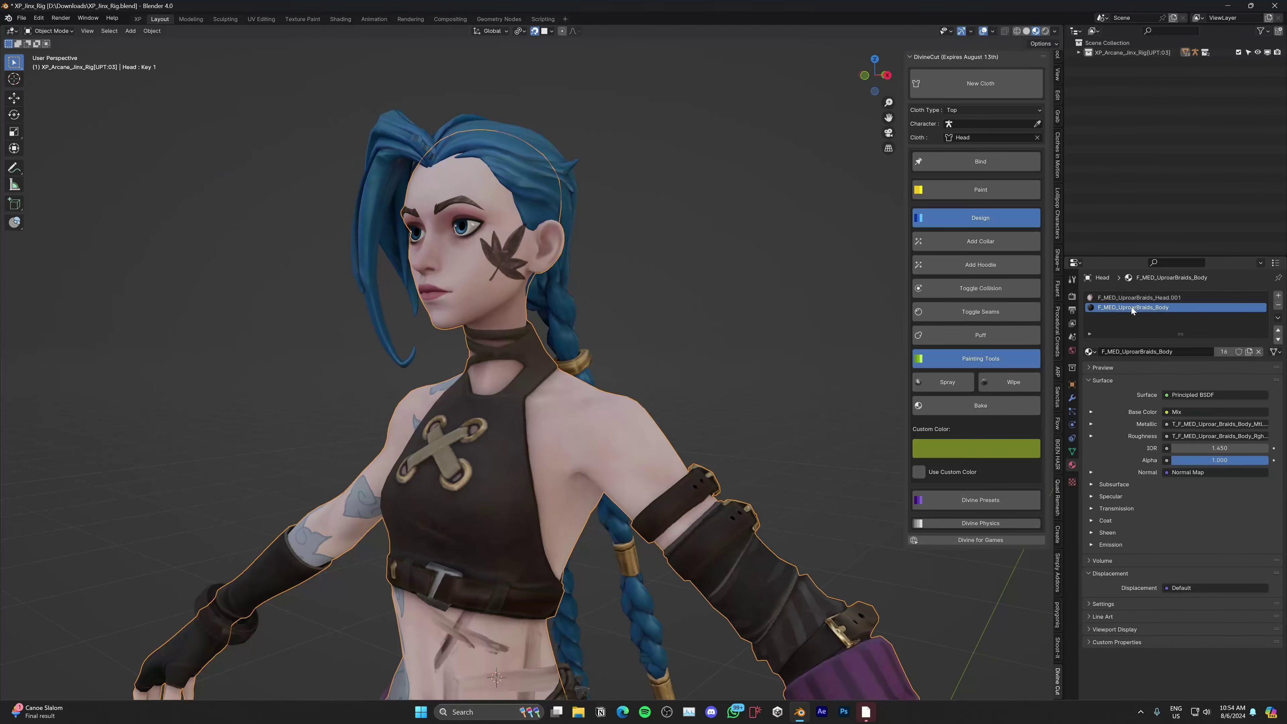
{"action": "left_click", "coordinate": [1118, 298]}
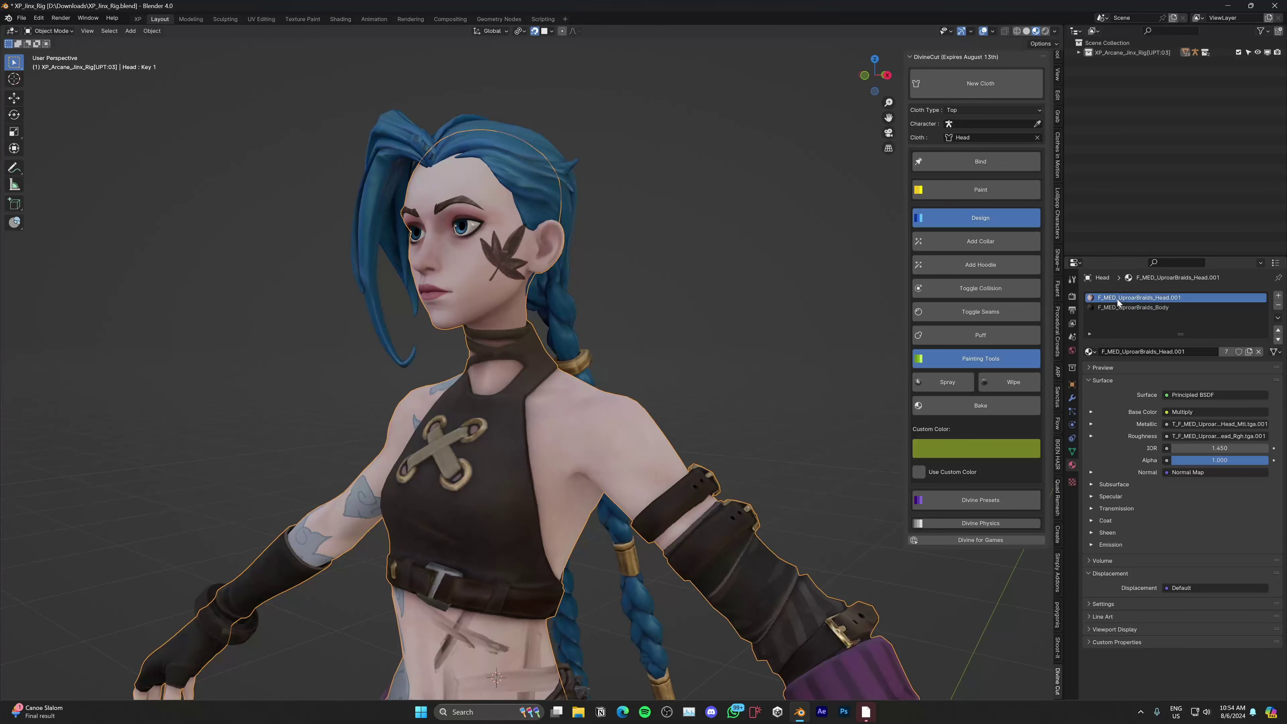
{"action": "left_click", "coordinate": [495, 264]}
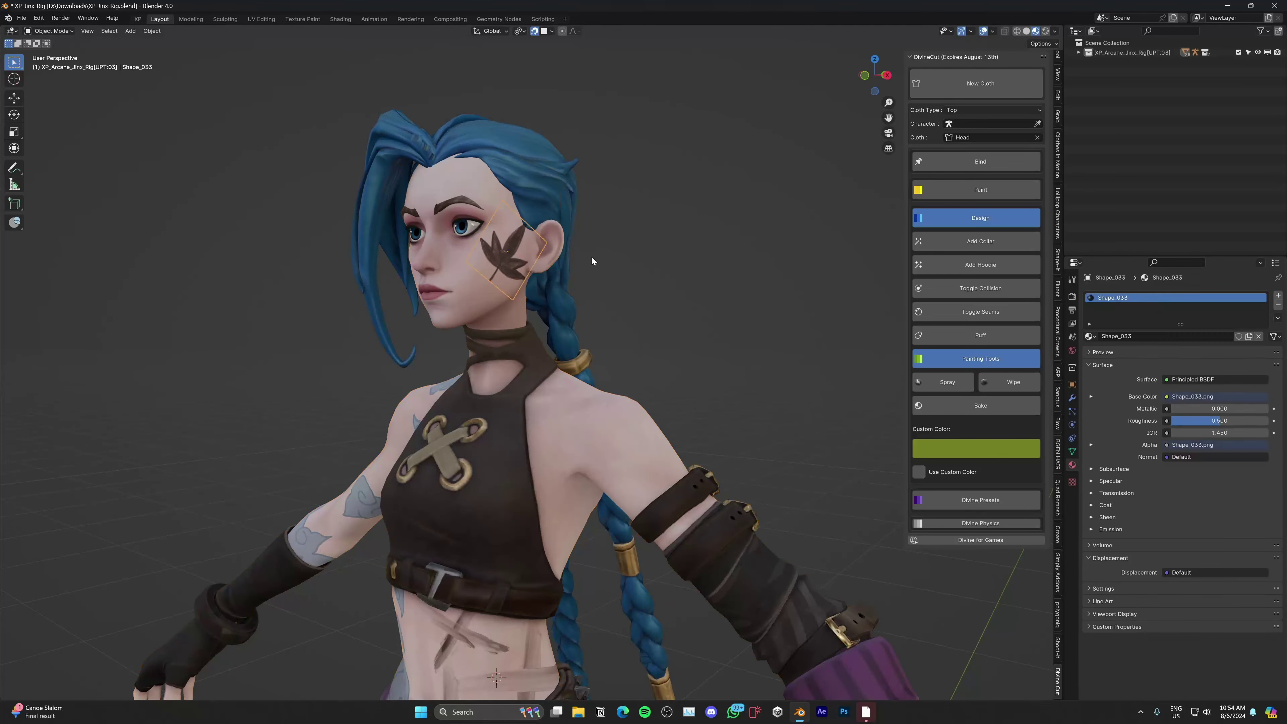
{"action": "left_click", "coordinate": [934, 381]}
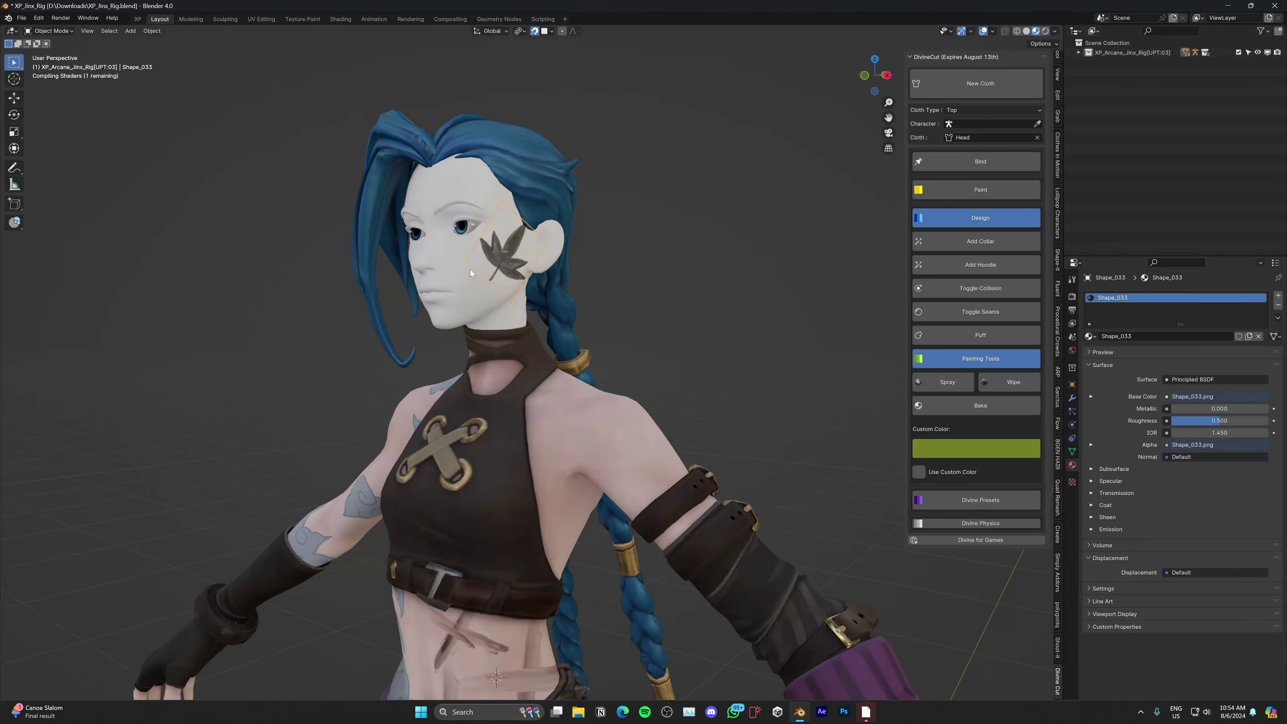
- Move the leaf plane above the eyebrow on the same side, scale it down and spray it there
{"action": "middle_click_drag", "start_coordinate": [469, 274], "coordinate": [495, 276]}
{"action": "key", "text": "g"}
{"action": "left_click", "coordinate": [547, 232]}
{"action": "key", "text": "s"}
{"action": "left_click", "coordinate": [527, 210]}
{"action": "key", "text": "g"}
{"action": "left_click", "coordinate": [546, 224]}
{"action": "left_click", "coordinate": [942, 377]}
- Move the leaf plane to the center of the forehead
{"action": "mouse_move", "coordinate": [526, 243]}
{"action": "middle_mouse_down"}
{"action": "mouse_move", "coordinate": [557, 284]}
{"action": "mouse_move", "coordinate": [557, 223]}
{"action": "middle_mouse_up"}
{"action": "scroll", "coordinate": [557, 286], "scroll_direction": "up", "scroll_amount": 3}
{"action": "key", "text": "g"}
{"action": "left_click", "coordinate": [552, 262]}
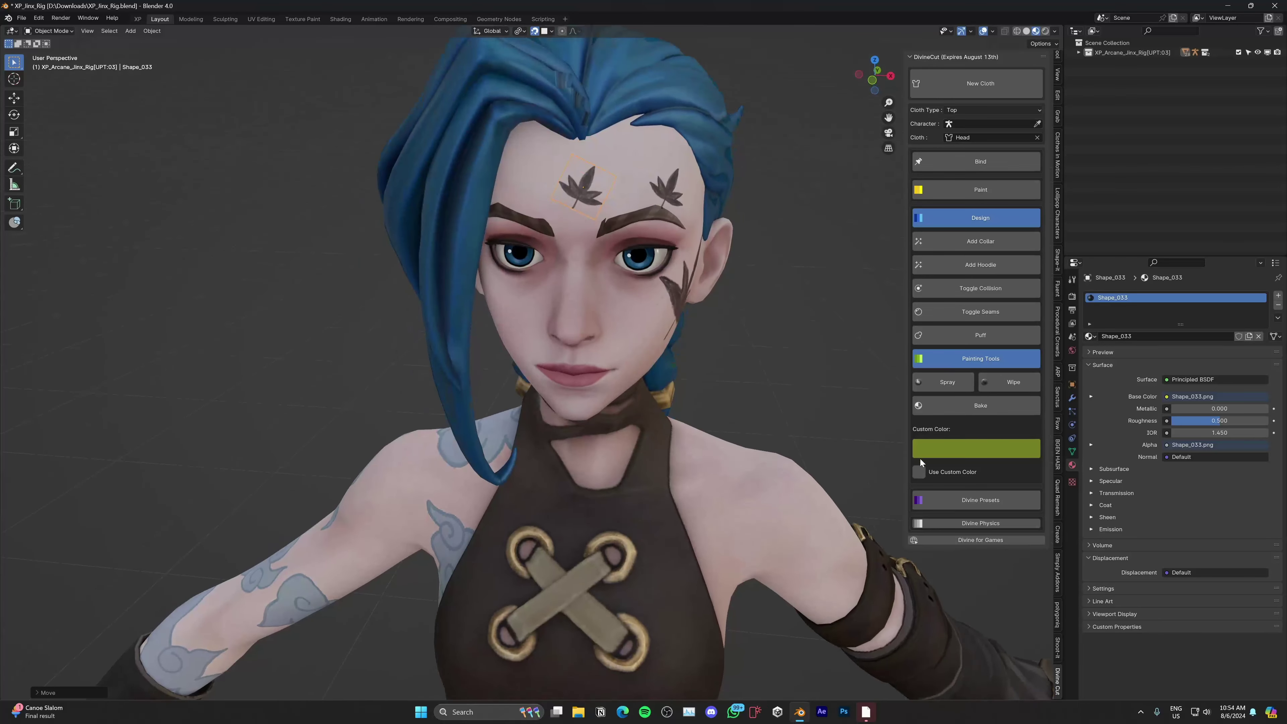
- Rotate the forehead leaf plane upright, nudge it up and spray it with the green custom color enabled
{"action": "key", "text": "r"}
{"action": "key", "text": "z"}
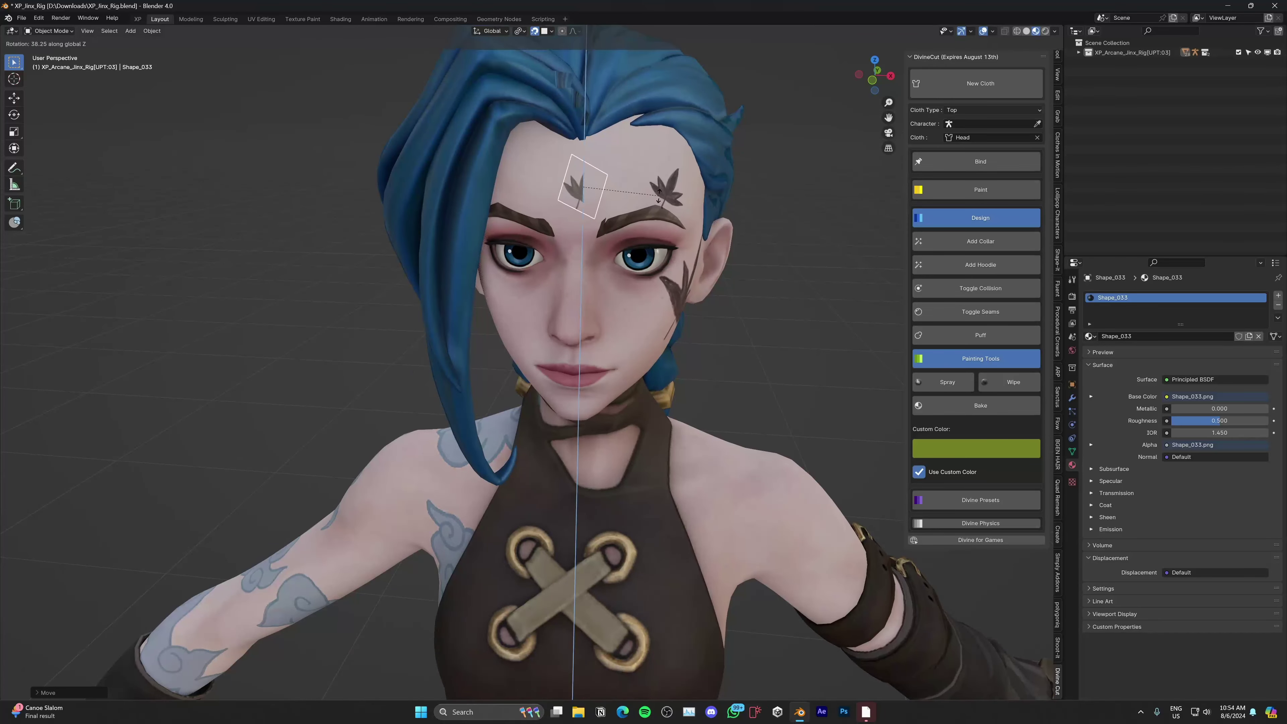
{"action": "key", "text": "z"}
{"action": "left_click", "coordinate": [650, 168]}
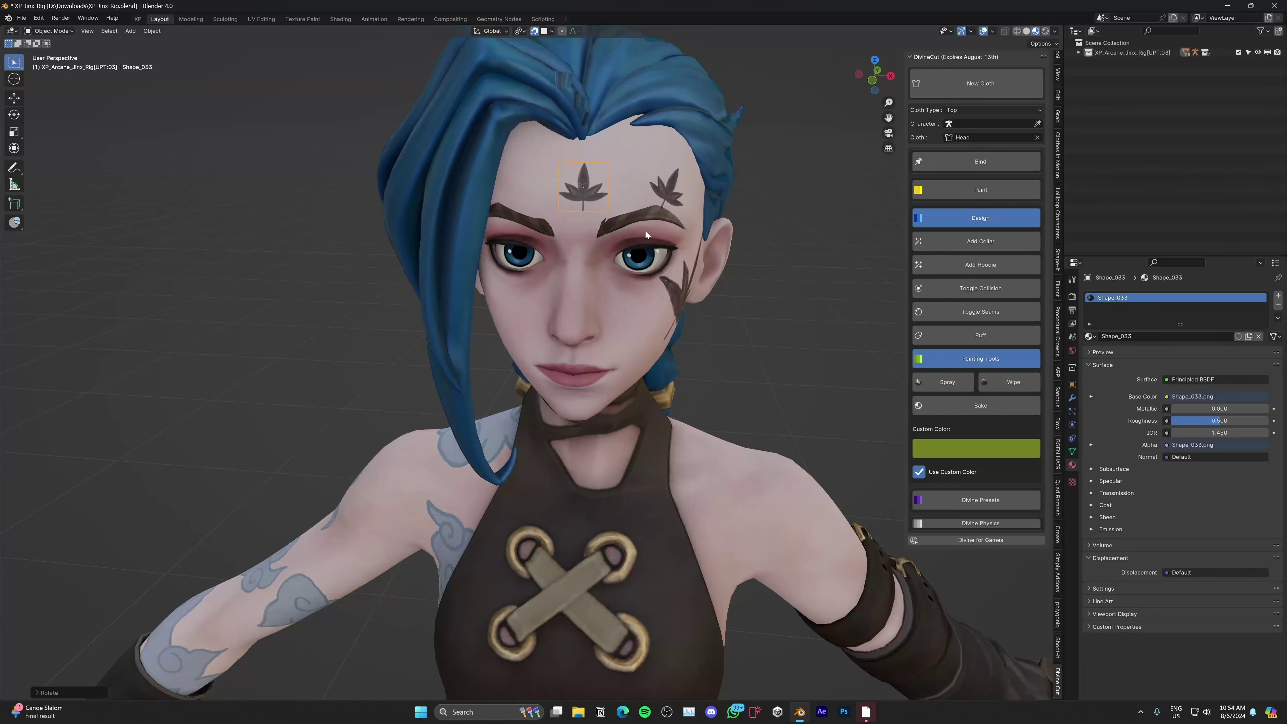
{"action": "key", "text": "g"}
{"action": "left_click", "coordinate": [577, 178]}
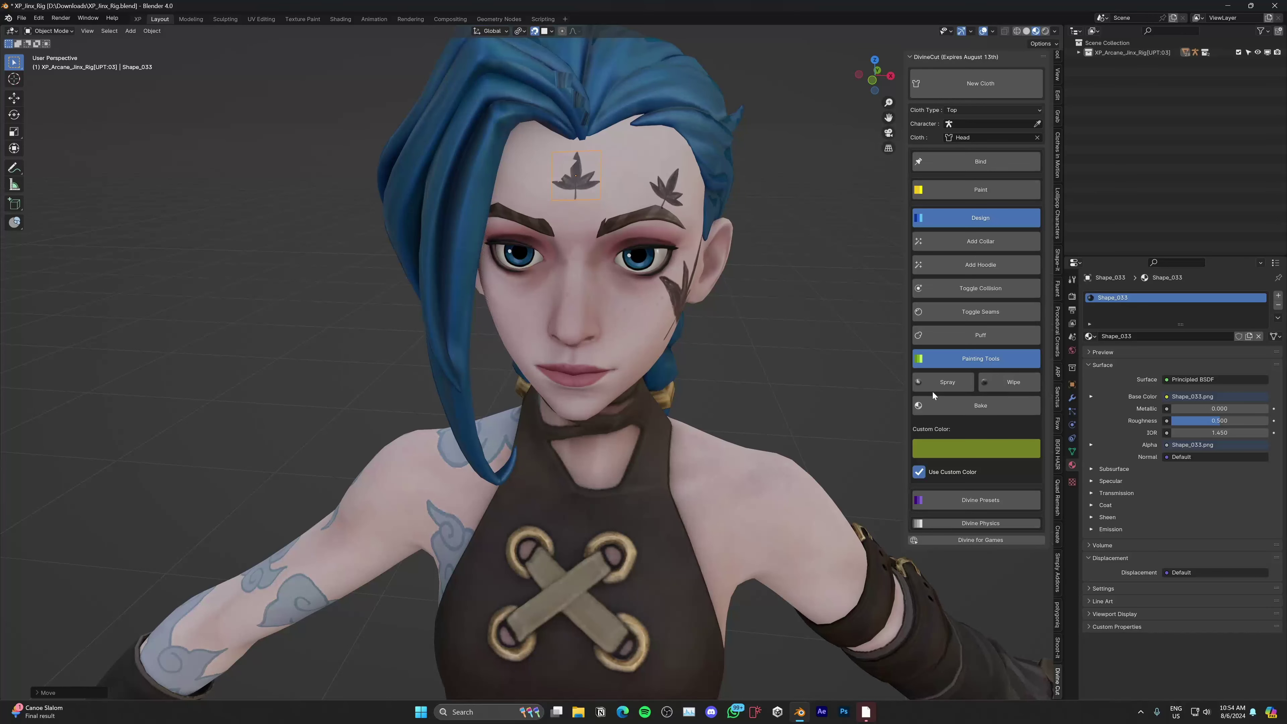
{"action": "left_click", "coordinate": [934, 382]}
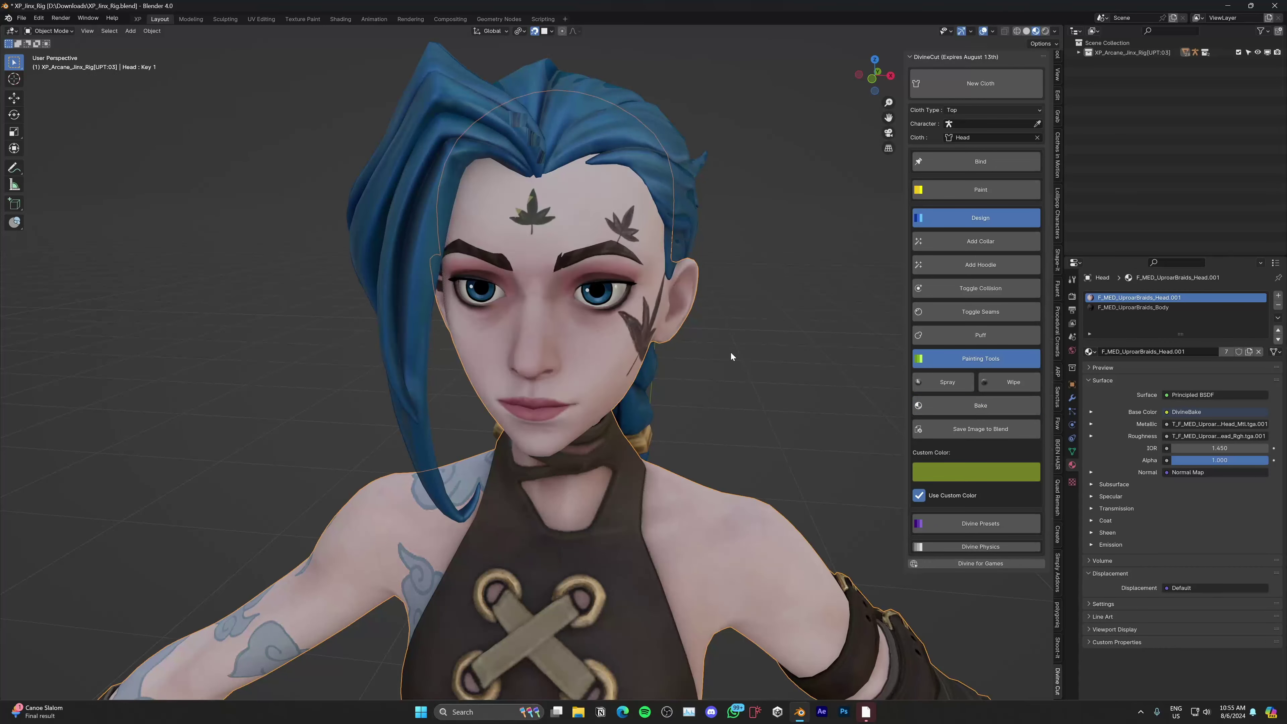
- Select the leaf plane, scale it down and place it directly below the green forehead leaf
{"action": "left_click", "coordinate": [549, 233]}
{"action": "key", "text": "g"}
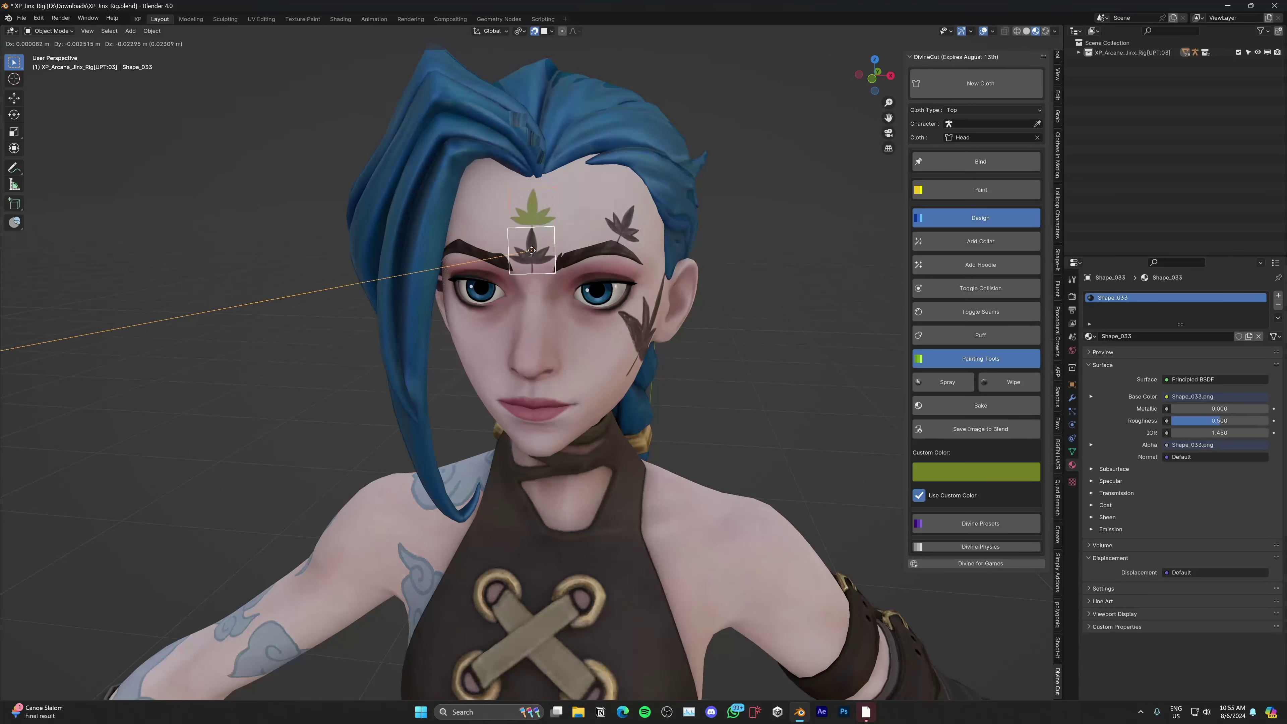
{"action": "left_click", "coordinate": [581, 265]}
{"action": "key", "text": "s"}
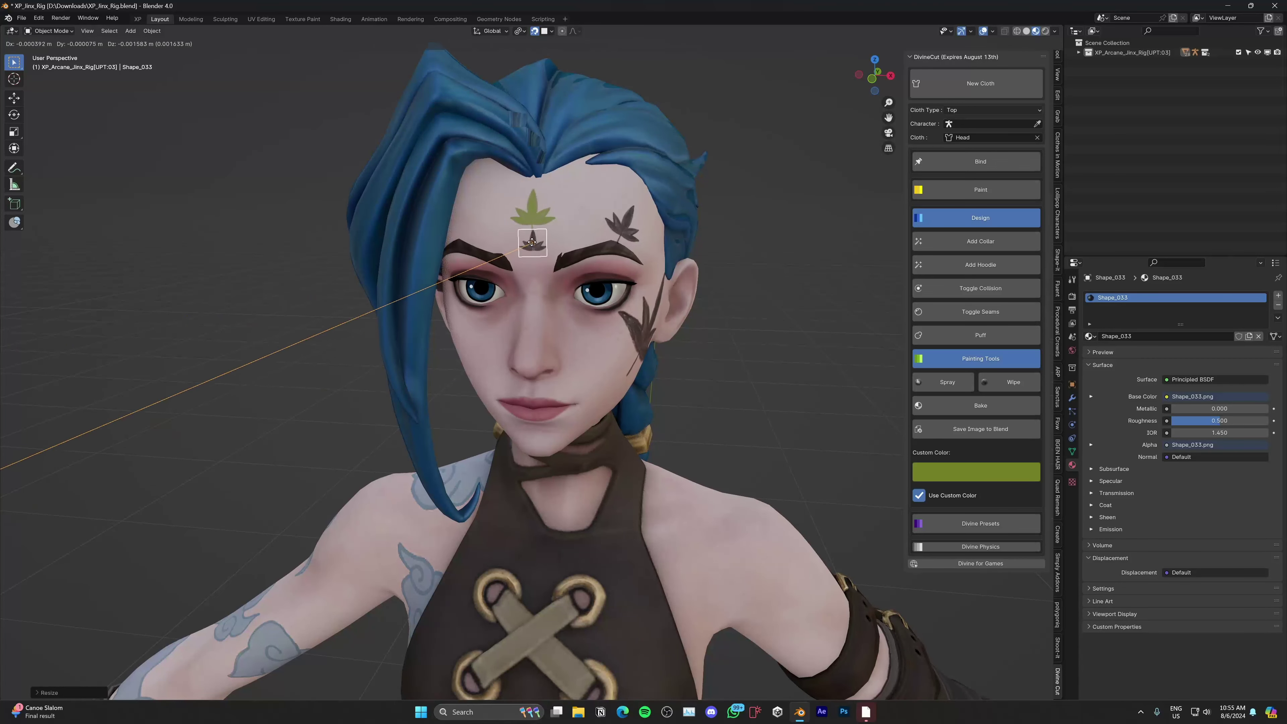
{"action": "left_click", "coordinate": [814, 375]}
- Darken the custom color to a deep green and spray the smaller leaf onto the forehead
{"action": "left_click", "coordinate": [943, 471]}
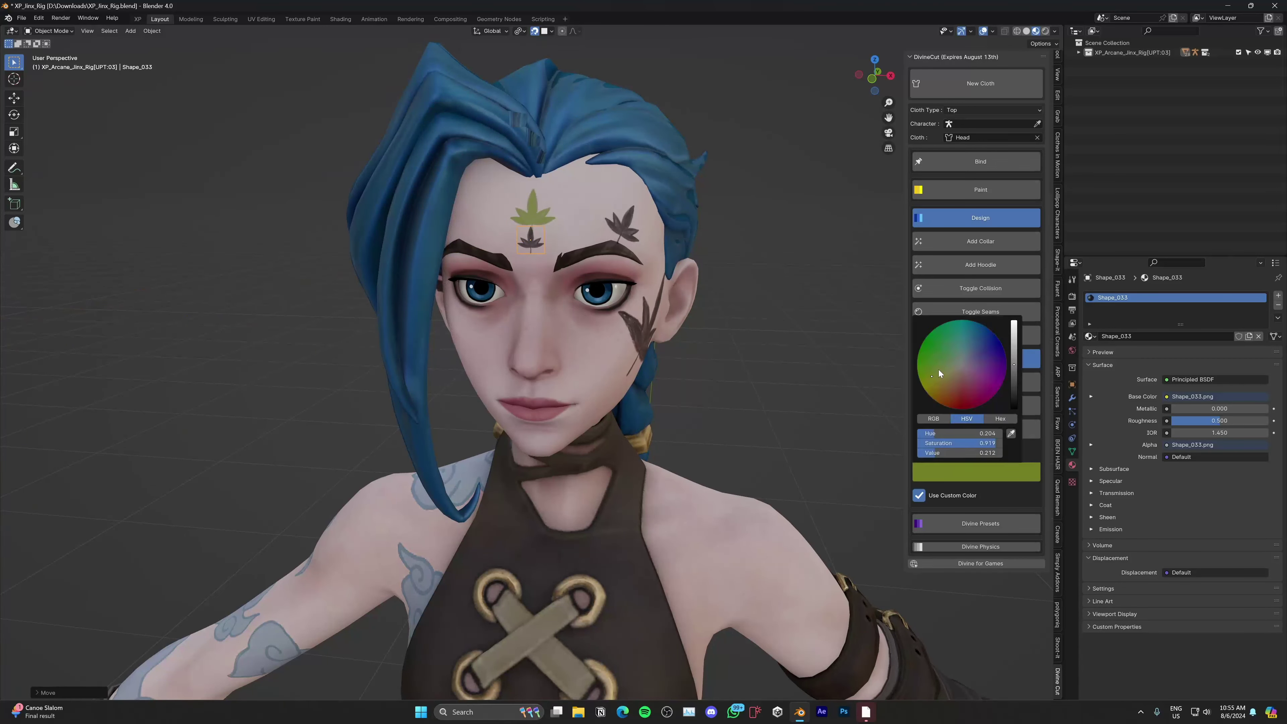
{"action": "left_click_drag", "start_coordinate": [1014, 366], "coordinate": [1014, 383]}
{"action": "left_click", "coordinate": [955, 383]}
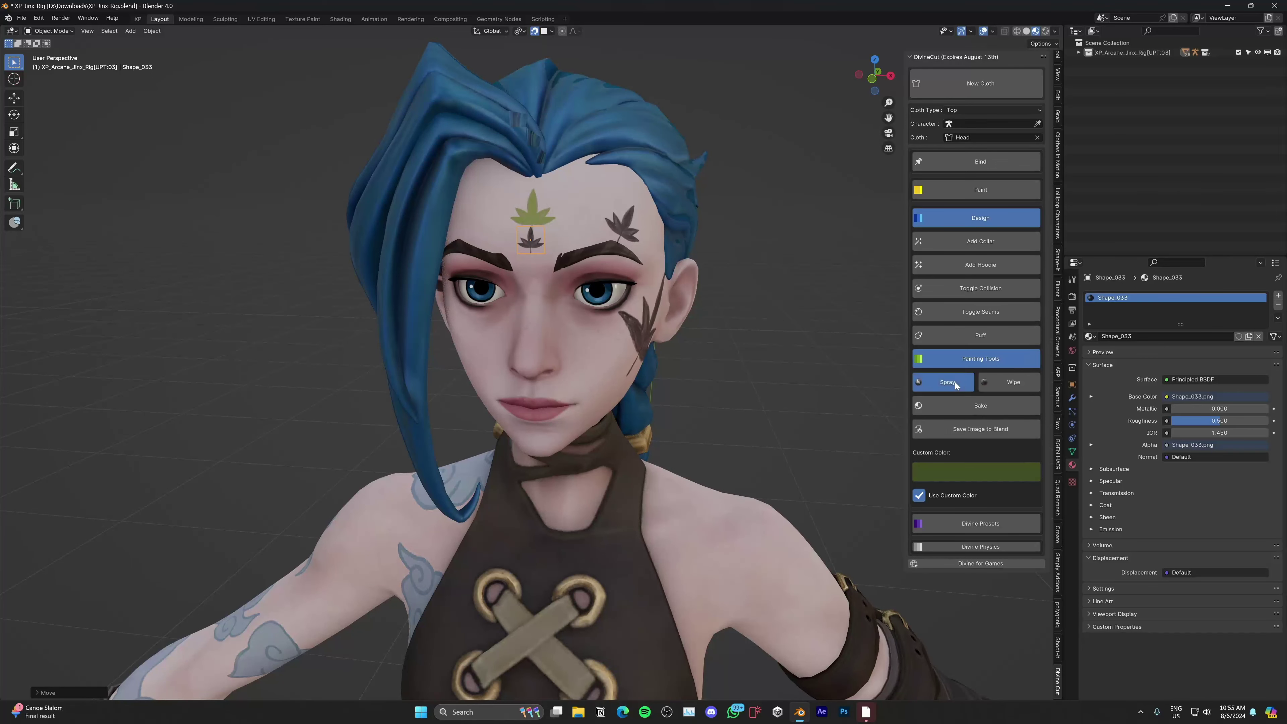
- Move the leaf plane down between the eyebrows and scale it smaller
{"action": "middle_click_drag", "start_coordinate": [529, 271], "coordinate": [541, 265]}
{"action": "key", "text": "g"}
{"action": "left_click", "coordinate": [539, 297]}
{"action": "key", "text": "s"}
{"action": "left_click", "coordinate": [588, 271]}
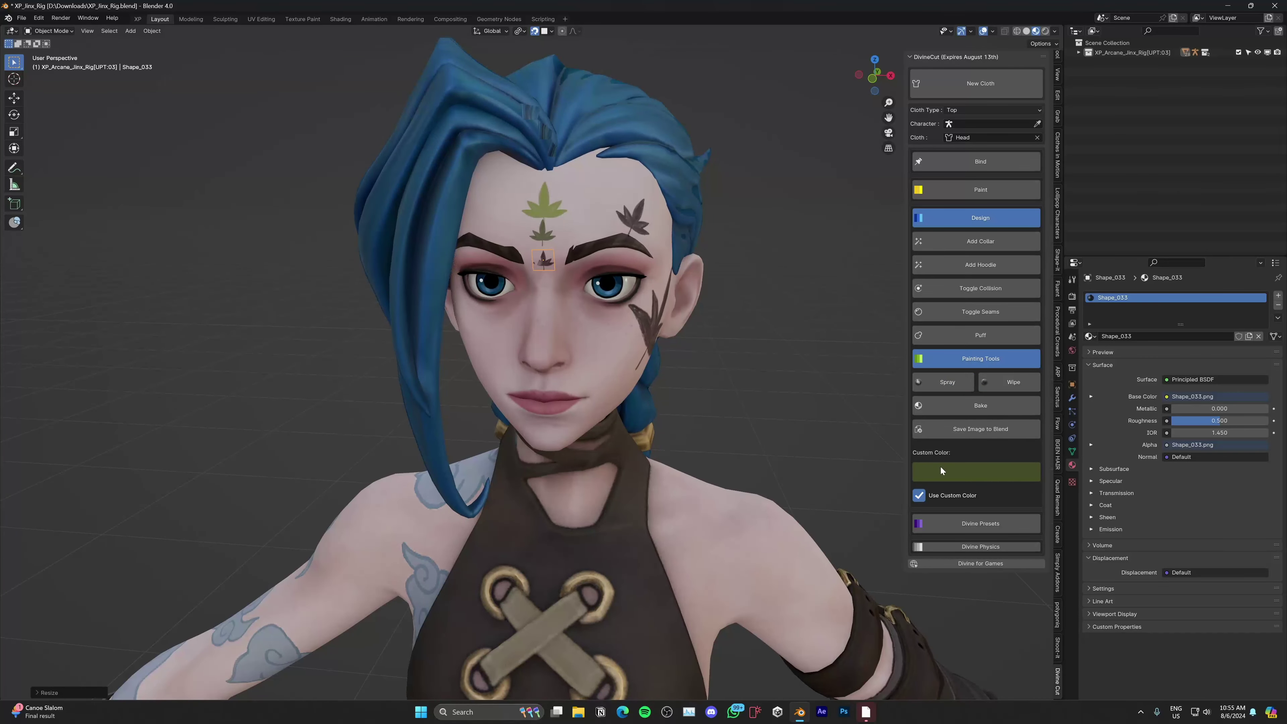
- Change the custom color to dark red and spray the leaf between the eyebrows
{"action": "left_click", "coordinate": [942, 470]}
{"action": "left_click", "coordinate": [964, 396]}
{"action": "left_click", "coordinate": [1013, 370]}
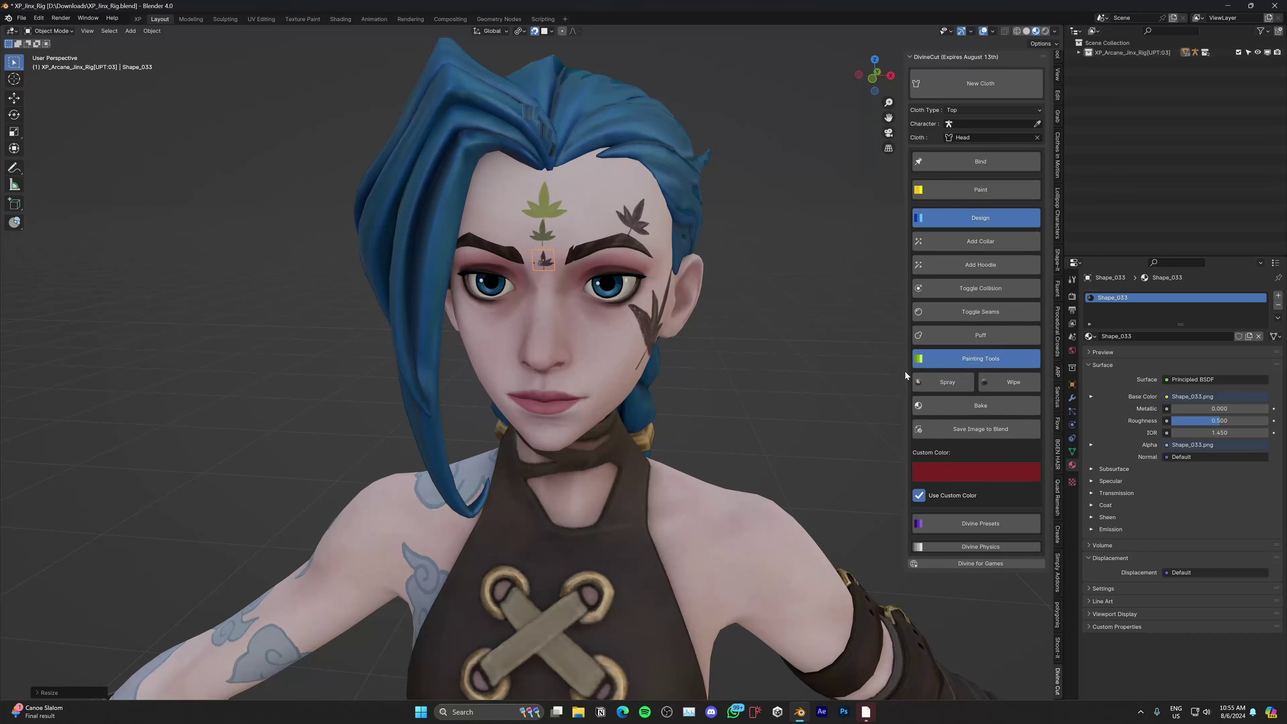
{"action": "left_click", "coordinate": [936, 384]}
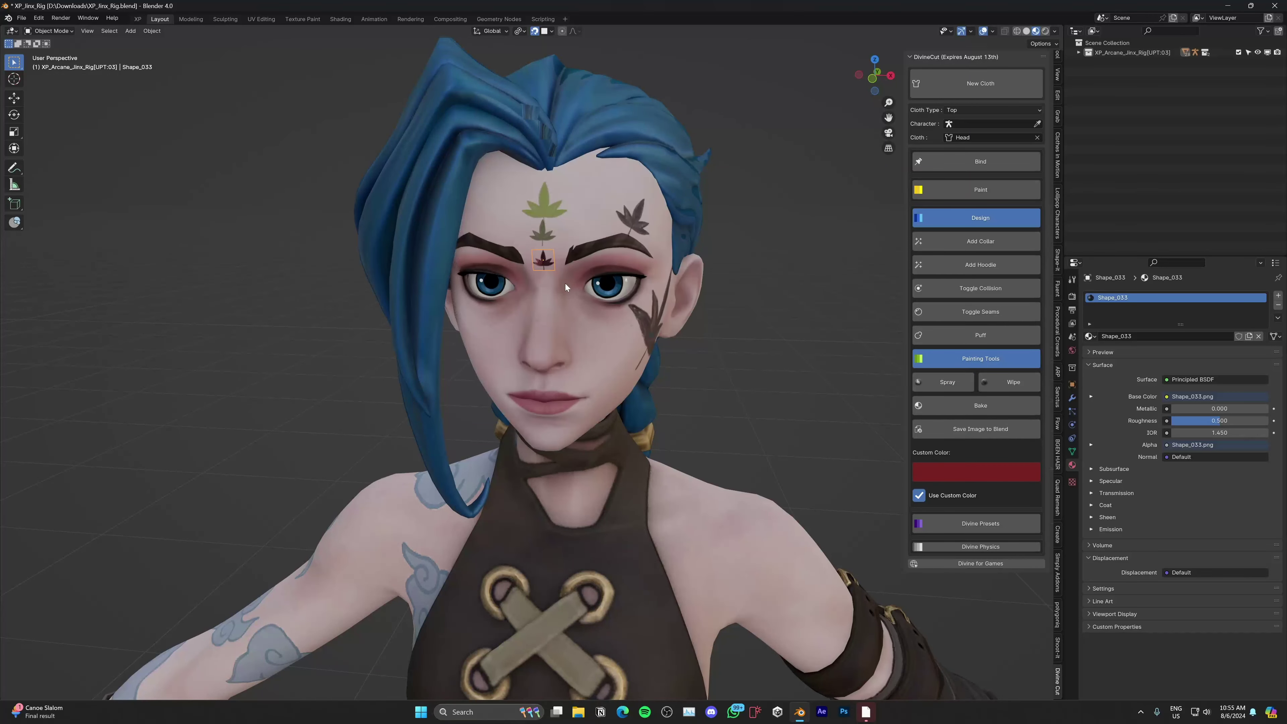
- Get the leaf plane out of the way and hide the character's hair mesh
{"action": "scroll", "coordinate": [630, 252], "scroll_direction": "down", "scroll_amount": 2}
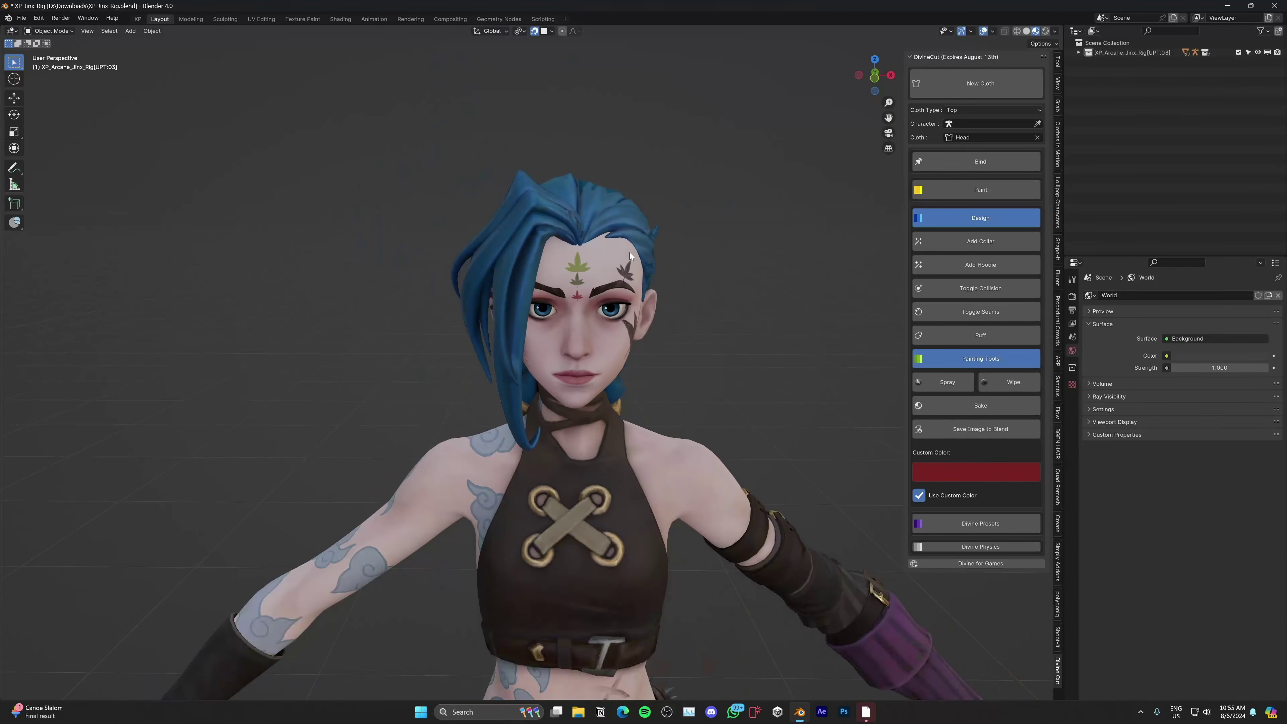
{"action": "scroll", "coordinate": [630, 252], "scroll_direction": "up", "scroll_amount": 2}
{"action": "middle_click_drag", "start_coordinate": [641, 251], "coordinate": [474, 250]}
{"action": "left_click", "coordinate": [431, 245]}
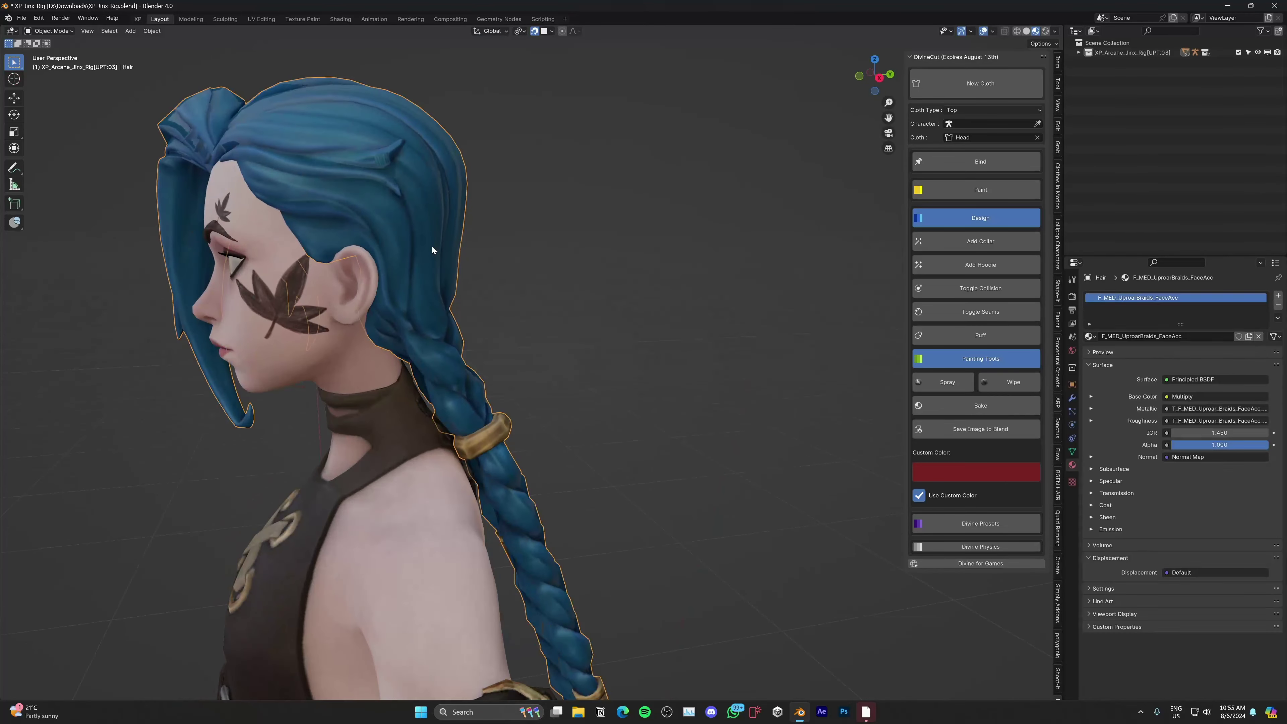
{"action": "key", "text": "h"}
- Select the faces around the stray leaf prints on the back of the head mesh in Edit Mode
{"action": "middle_click_drag", "start_coordinate": [393, 242], "coordinate": [469, 293]}
{"action": "scroll", "coordinate": [469, 293], "scroll_direction": "down", "scroll_amount": 2}
{"action": "left_click", "coordinate": [524, 305]}
{"action": "key", "text": "Tab"}
{"action": "key", "text": "alt+a"}
{"action": "middle_click_drag", "start_coordinate": [556, 322], "coordinate": [548, 332]}
{"action": "key", "text": "3"}
{"action": "key", "text": "c"}
{"action": "scroll", "coordinate": [540, 322], "scroll_direction": "down", "scroll_amount": 5}
{"action": "left_click_drag", "start_coordinate": [540, 321], "coordinate": [516, 299]}
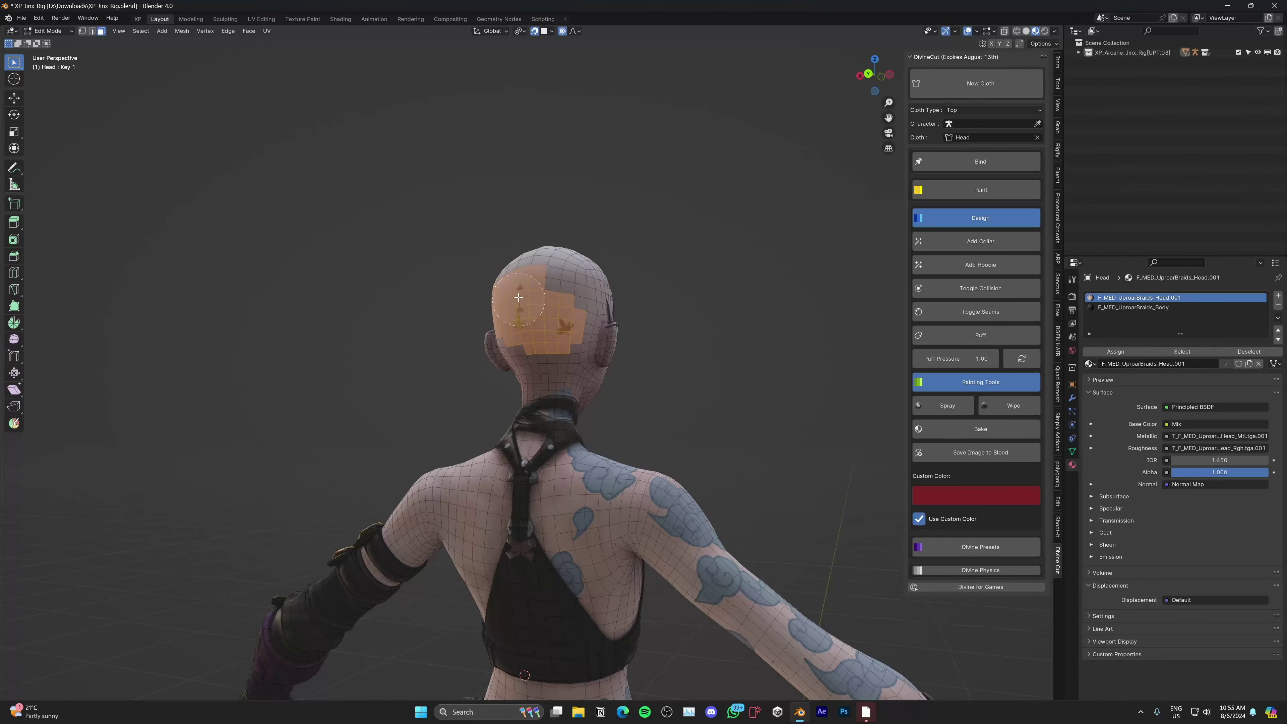
{"action": "right_click", "coordinate": [516, 299]}
{"action": "middle_click_drag", "start_coordinate": [517, 299], "coordinate": [561, 325]}
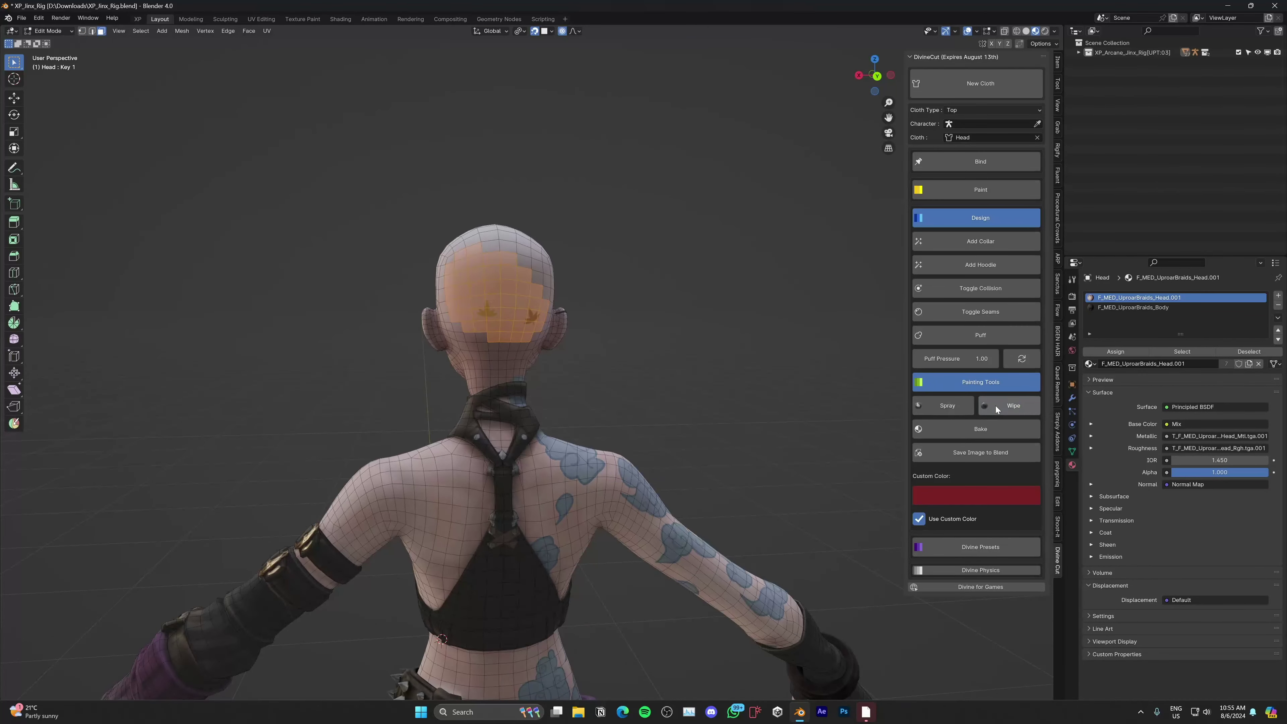
{"action": "scroll", "coordinate": [368, 336], "scroll_direction": "up", "scroll_amount": 4}
{"action": "middle_click_drag", "start_coordinate": [368, 336], "coordinate": [434, 266]}
{"action": "scroll", "coordinate": [567, 273], "scroll_direction": "down", "scroll_amount": 3}
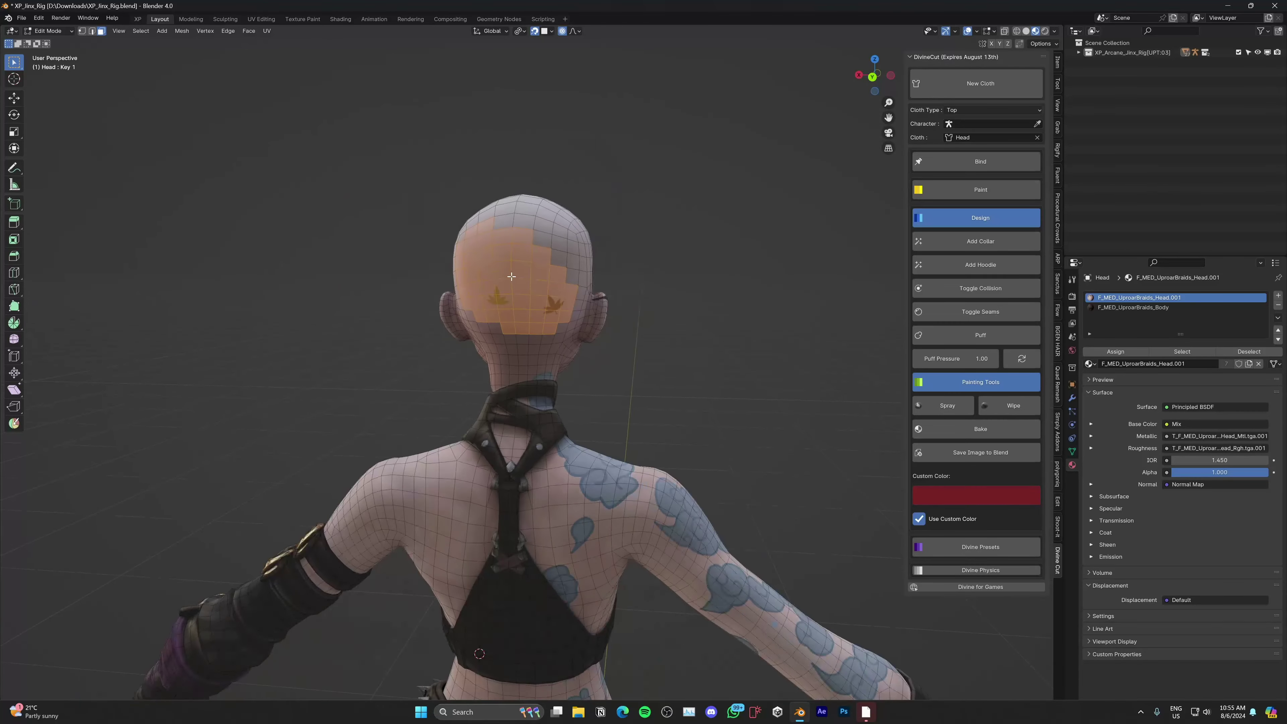
- Clear the face selection, return to Object Mode and save the painted image into the blend file
{"action": "key", "text": "alt+a"}
{"action": "middle_click_drag", "start_coordinate": [511, 276], "coordinate": [554, 299]}
{"action": "key", "text": "Tab"}
{"action": "scroll", "coordinate": [554, 298], "scroll_direction": "down", "scroll_amount": 3}
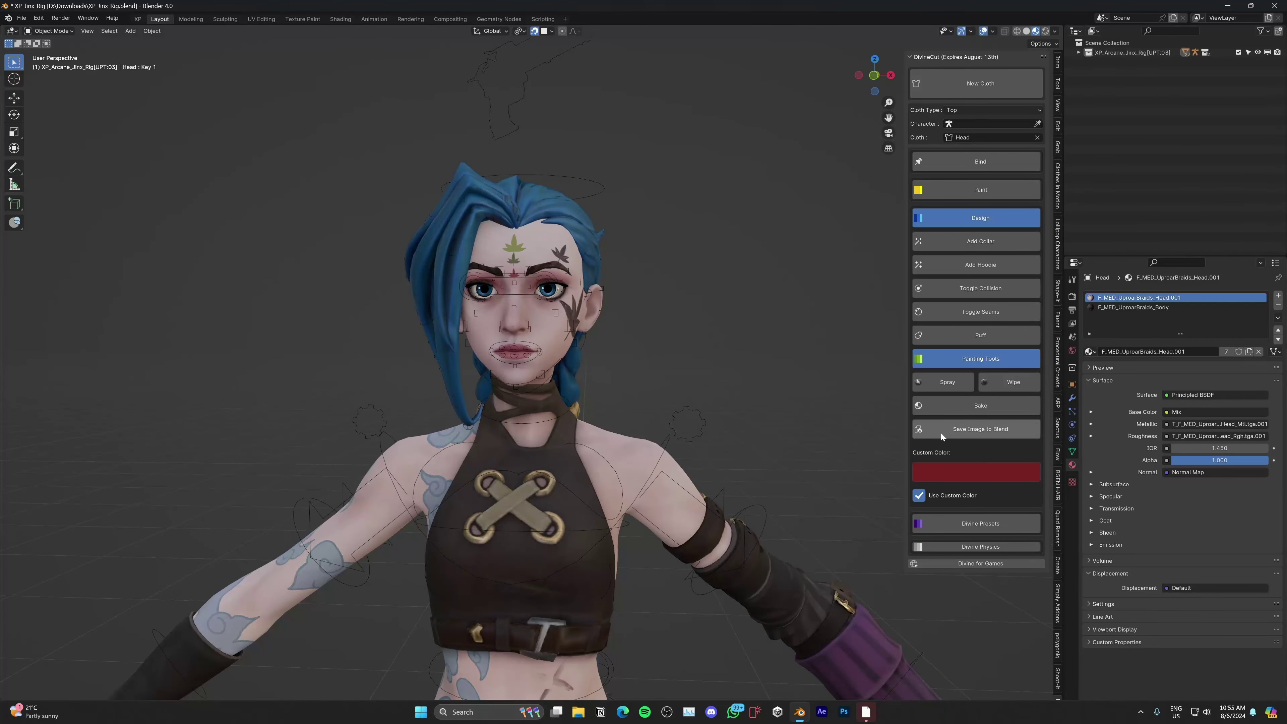
{"action": "left_click", "coordinate": [952, 430]}
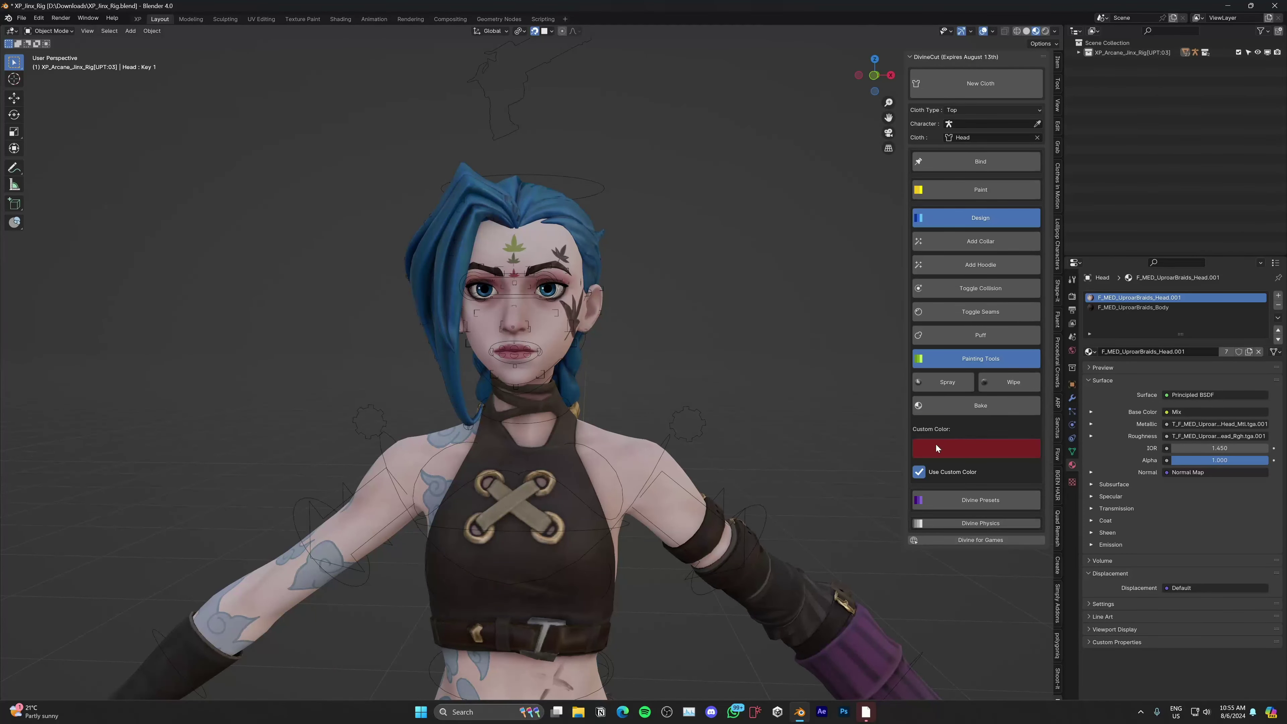
- Find the Divine Print add-on in the preferences and enable its experimental functions
{"action": "middle_click_drag", "start_coordinate": [582, 338], "coordinate": [538, 352]}
{"action": "scroll", "coordinate": [562, 324], "scroll_direction": "up", "scroll_amount": 3}
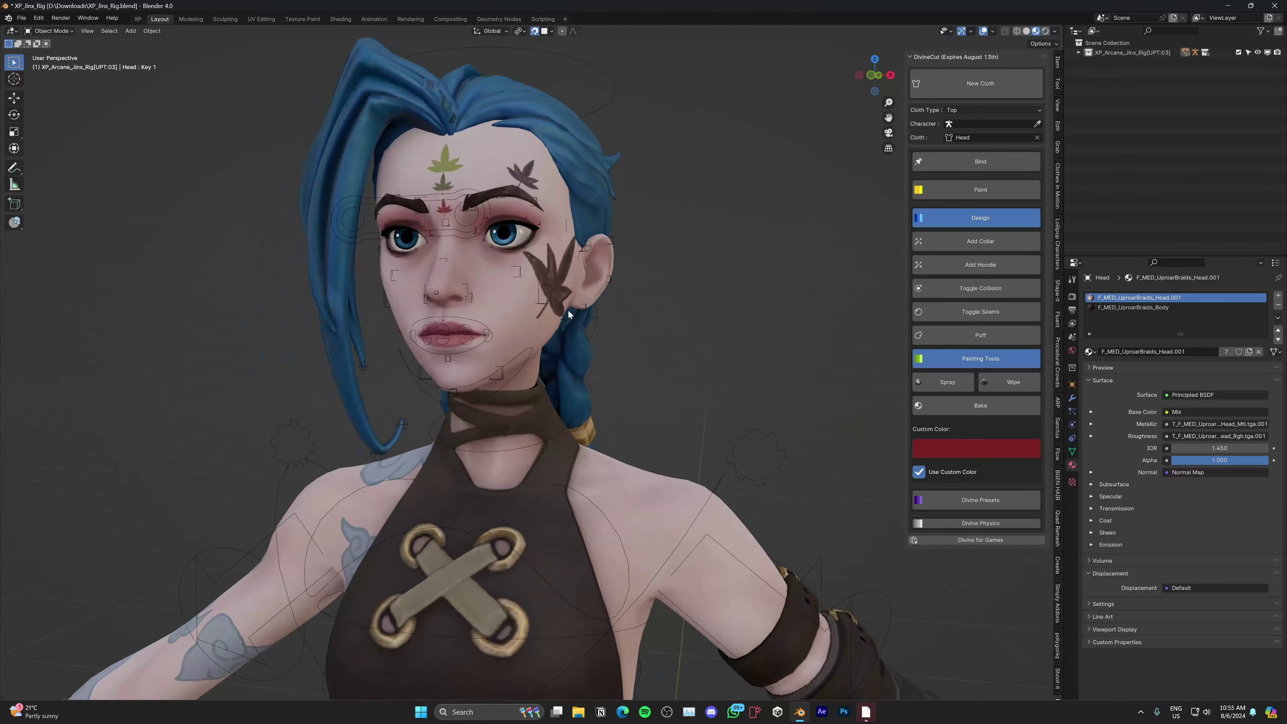
{"action": "middle_click_drag", "start_coordinate": [568, 310], "coordinate": [578, 352], "text": "shift"}
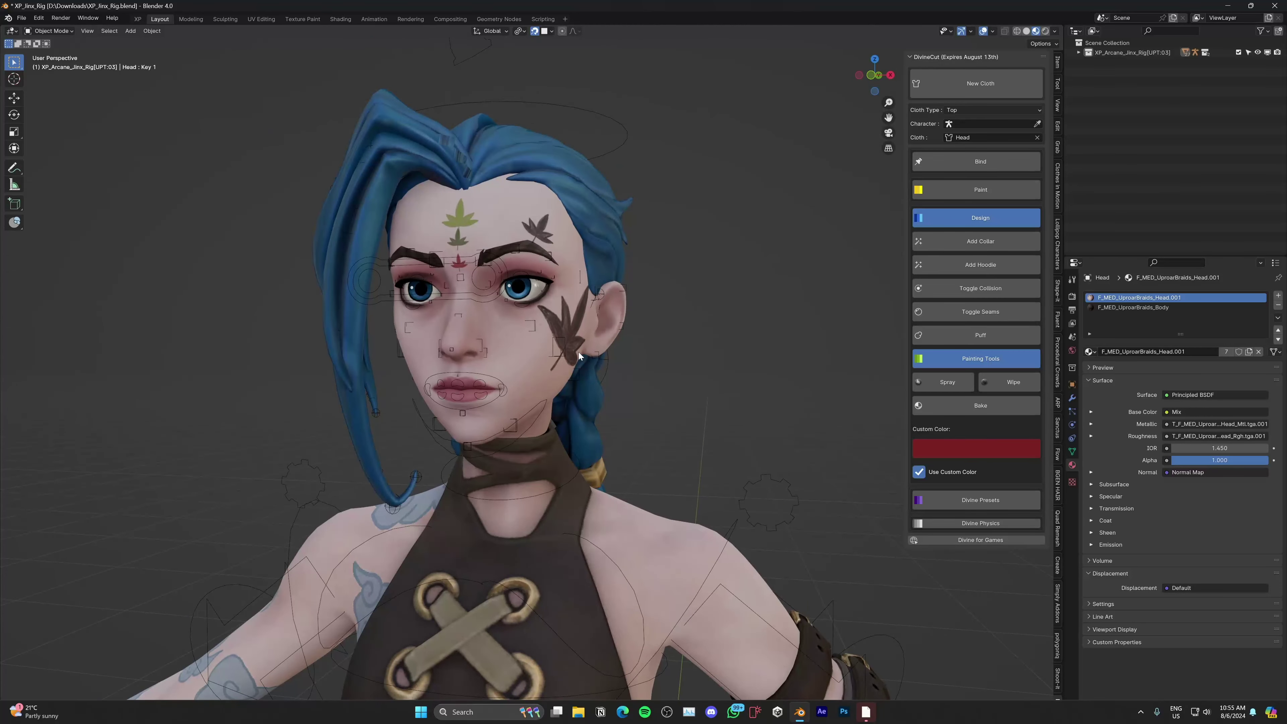
{"action": "key", "text": "ctrl+comma"}
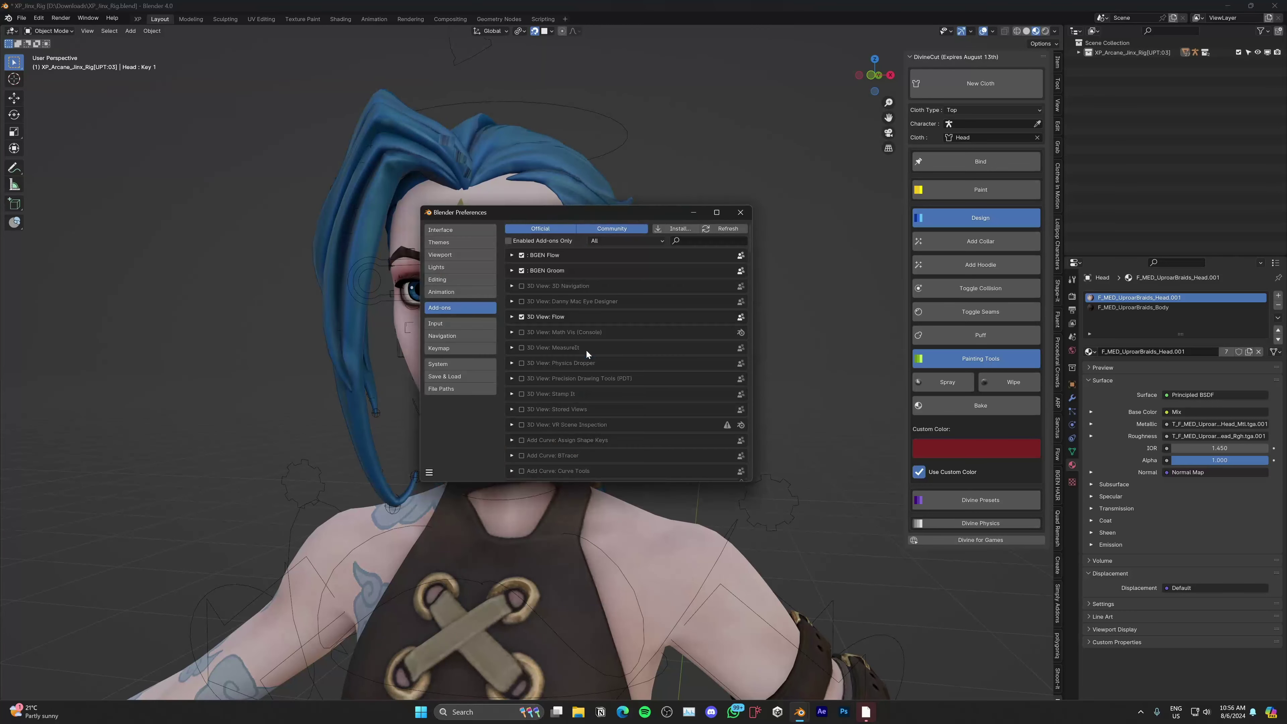
{"action": "left_click", "coordinate": [710, 241]}
{"action": "type", "text": "divine"}
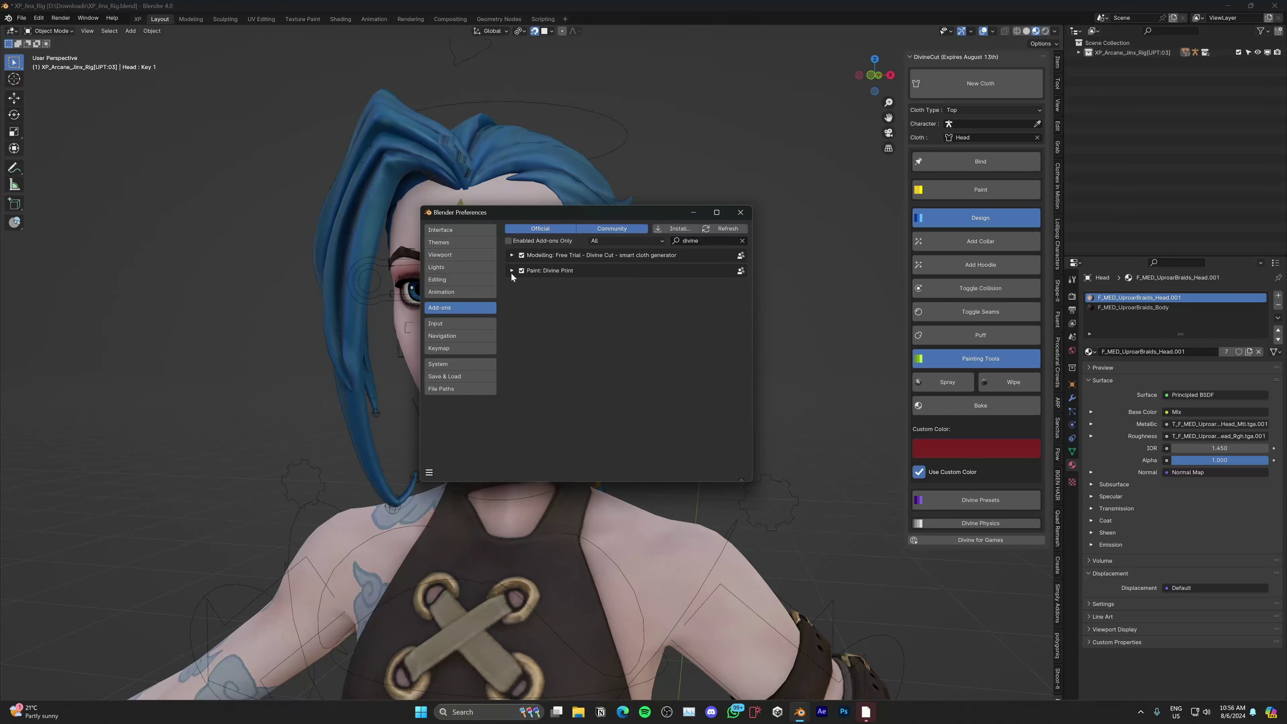
{"action": "left_click", "coordinate": [512, 271]}
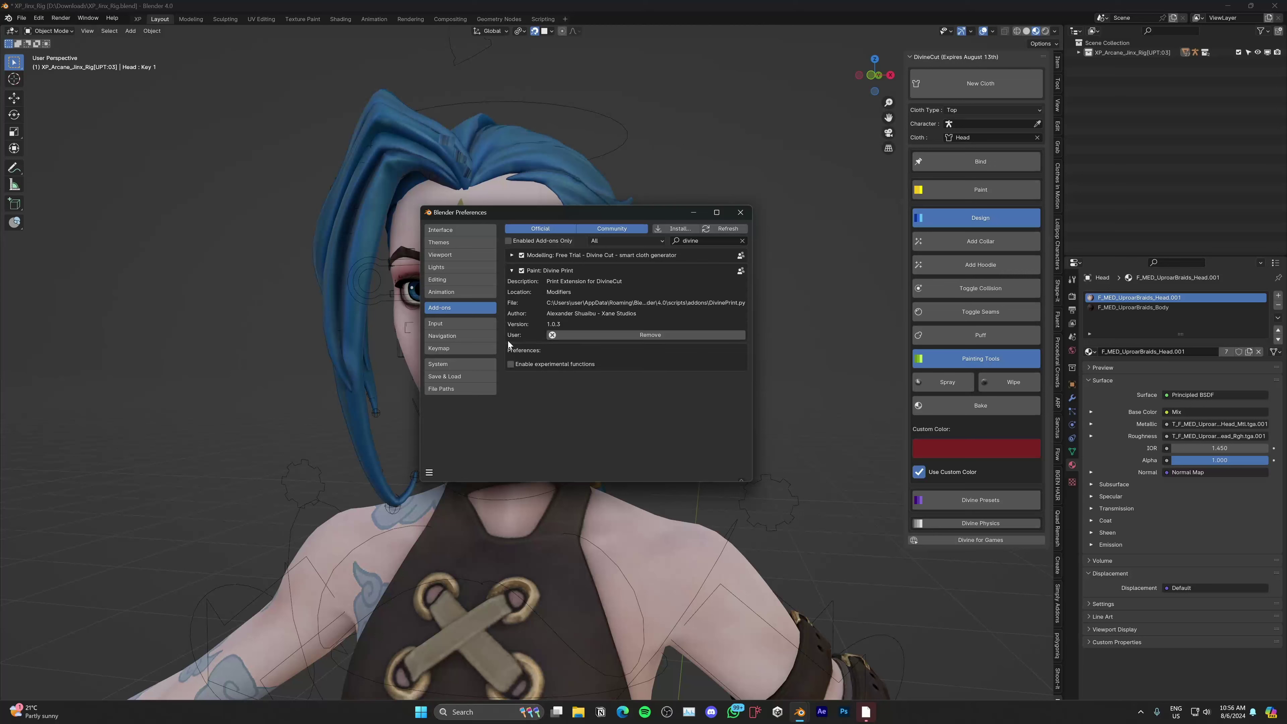
{"action": "left_click", "coordinate": [515, 364]}
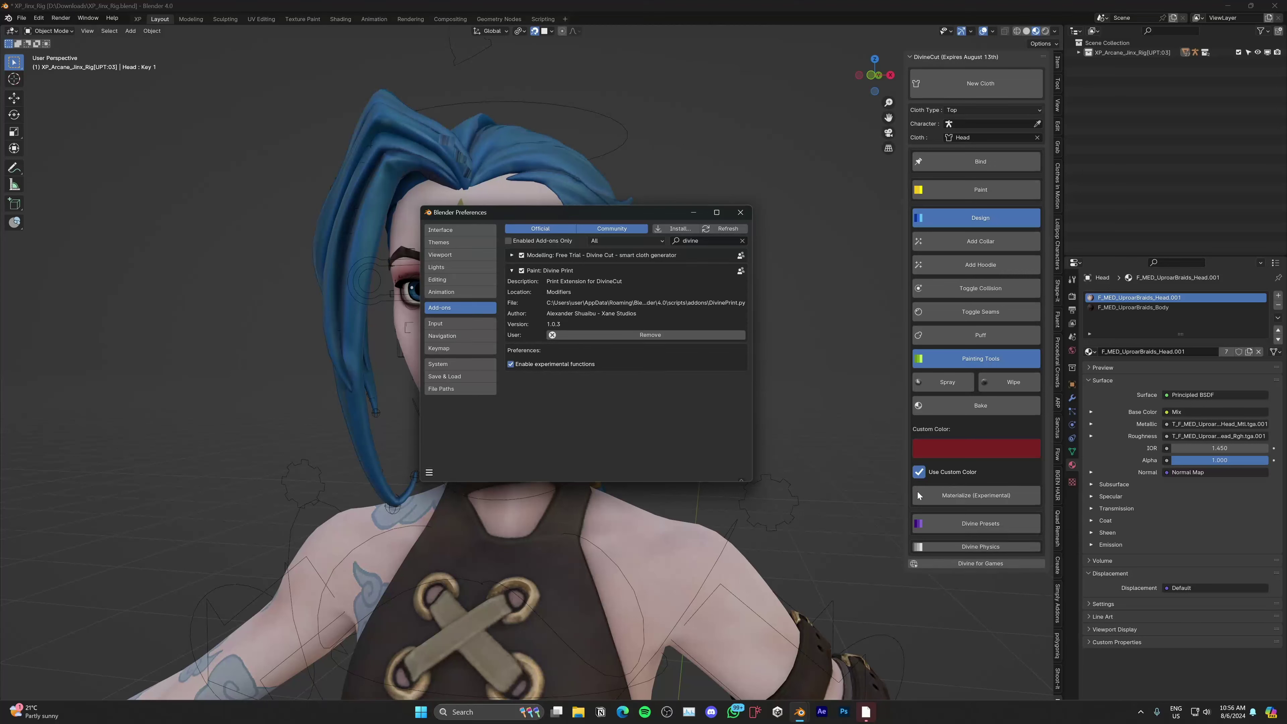
{"action": "left_click", "coordinate": [974, 493]}
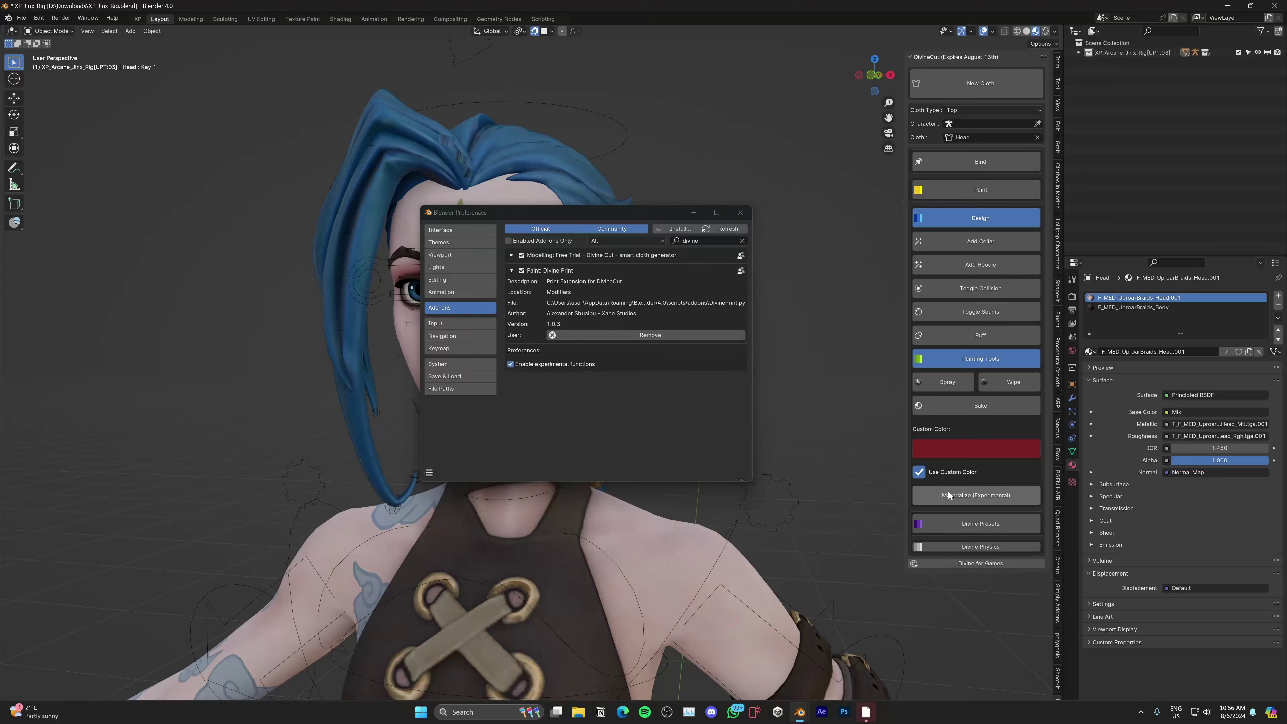
{"action": "left_click", "coordinate": [566, 369]}
{"action": "left_click", "coordinate": [561, 367]}
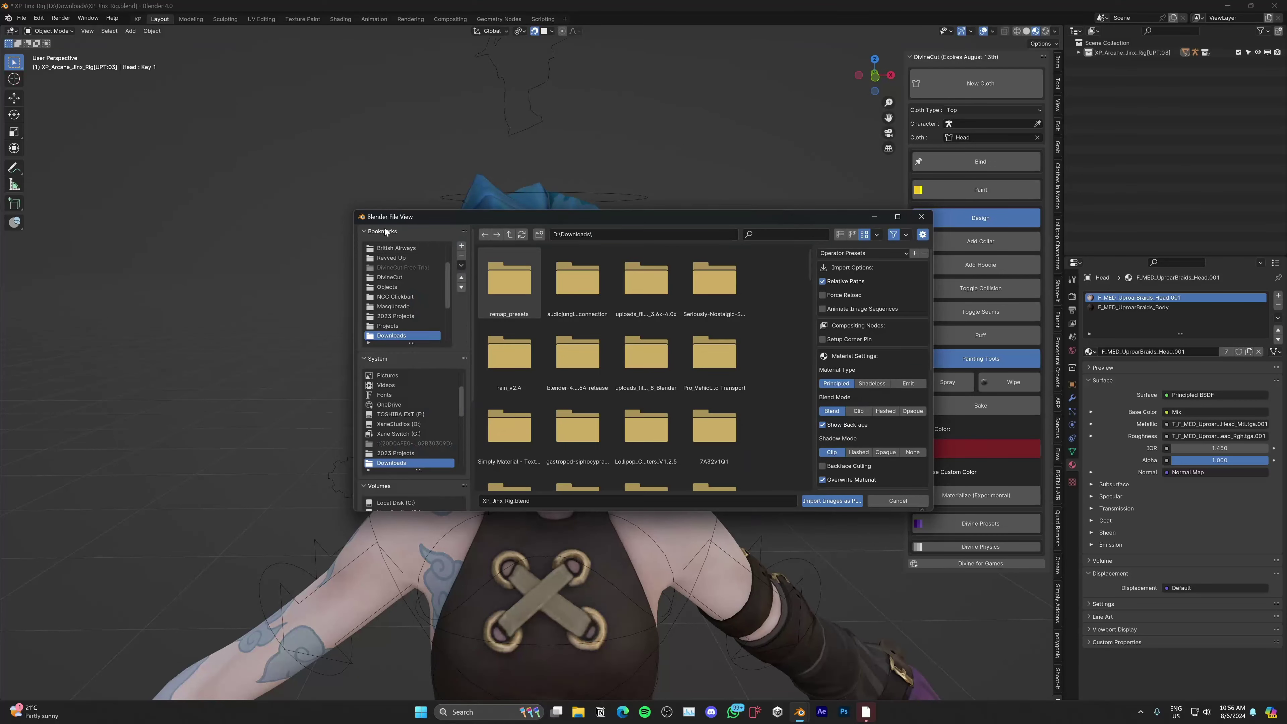
- Import Shape_041.png from the recent Elements folder as an image plane
{"action": "left_click_drag", "start_coordinate": [381, 231], "coordinate": [378, 282]}
{"action": "left_click", "coordinate": [379, 269]}
{"action": "left_click", "coordinate": [386, 286]}
{"action": "scroll", "coordinate": [659, 365], "scroll_direction": "down", "scroll_amount": 3}
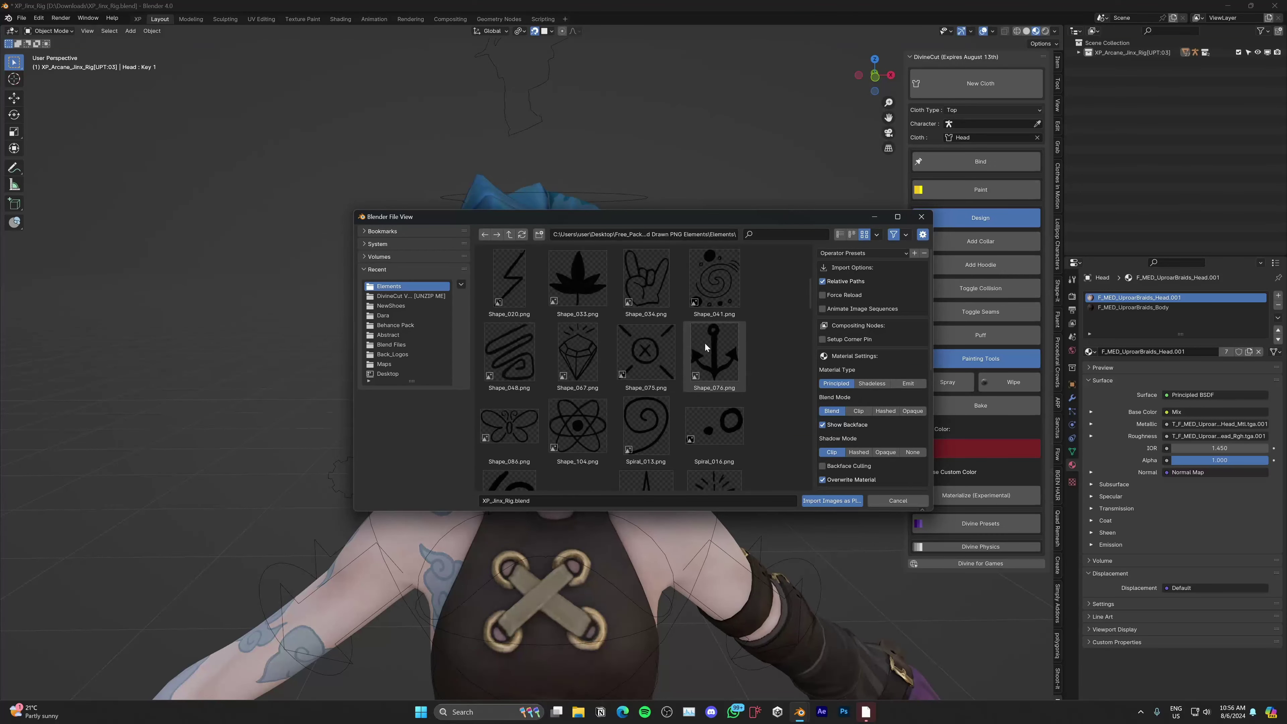
{"action": "left_click", "coordinate": [714, 279]}
{"action": "left_click", "coordinate": [832, 500]}
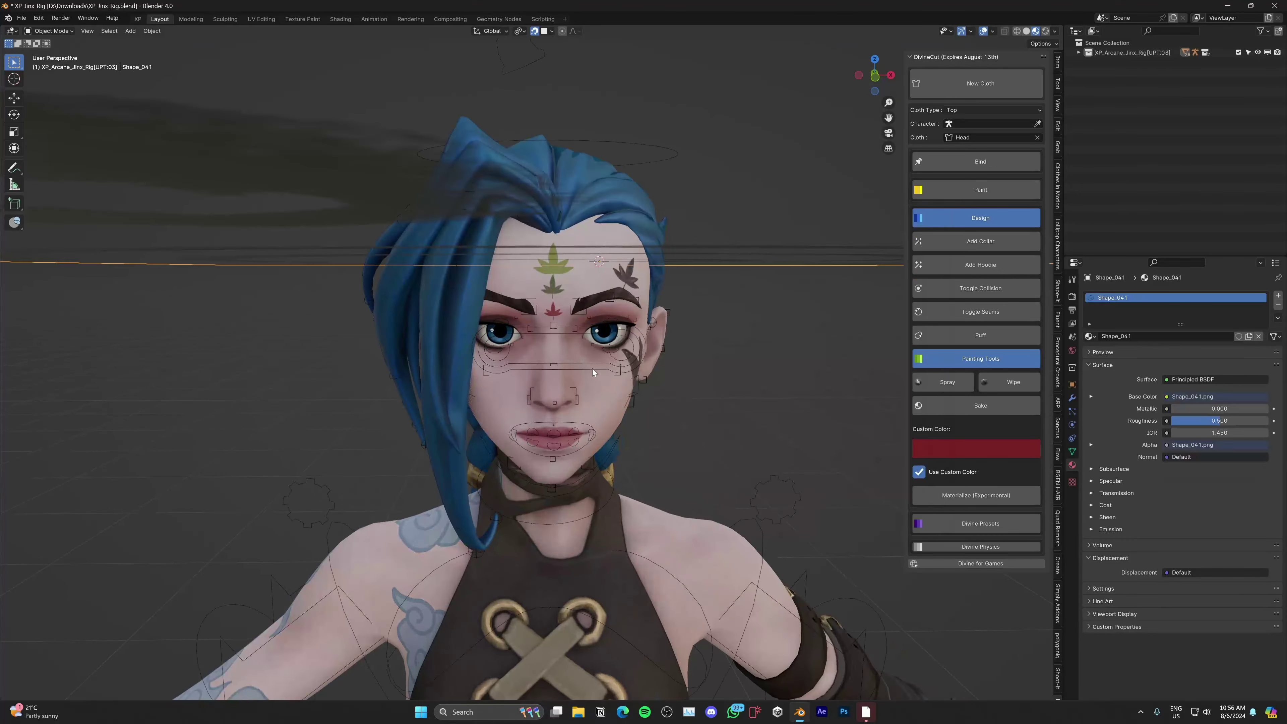
- Scale the swirl image plane down and place it over the character's cheek beside the large leaf
{"action": "key", "text": "s"}
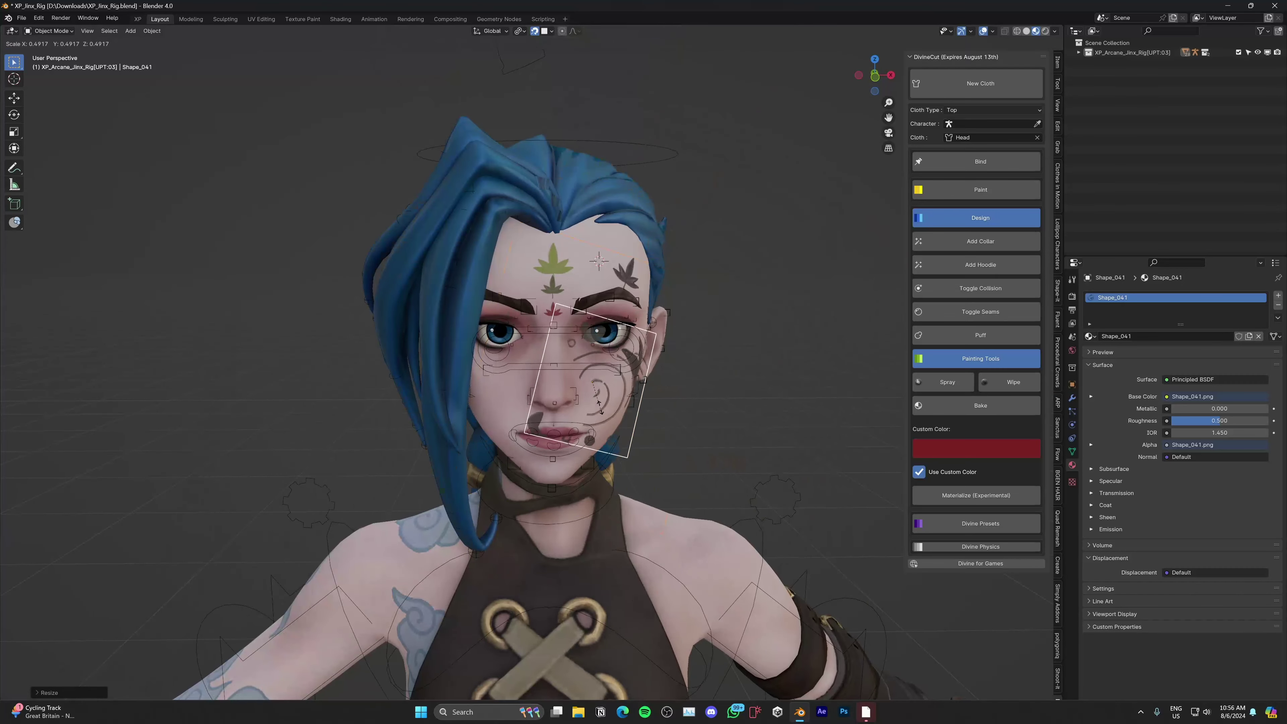
{"action": "left_click", "coordinate": [596, 390]}
{"action": "key", "text": "g"}
{"action": "left_click", "coordinate": [606, 387]}
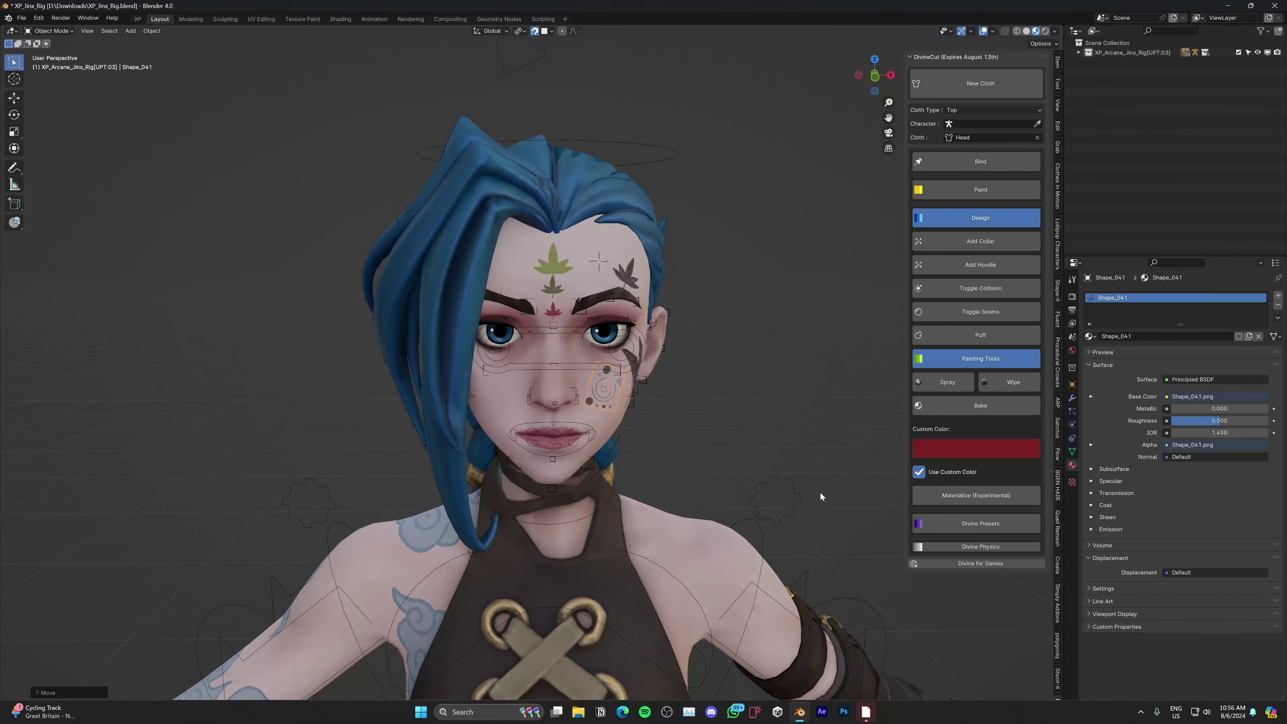
{"action": "middle_click_drag", "start_coordinate": [629, 438], "coordinate": [515, 413]}
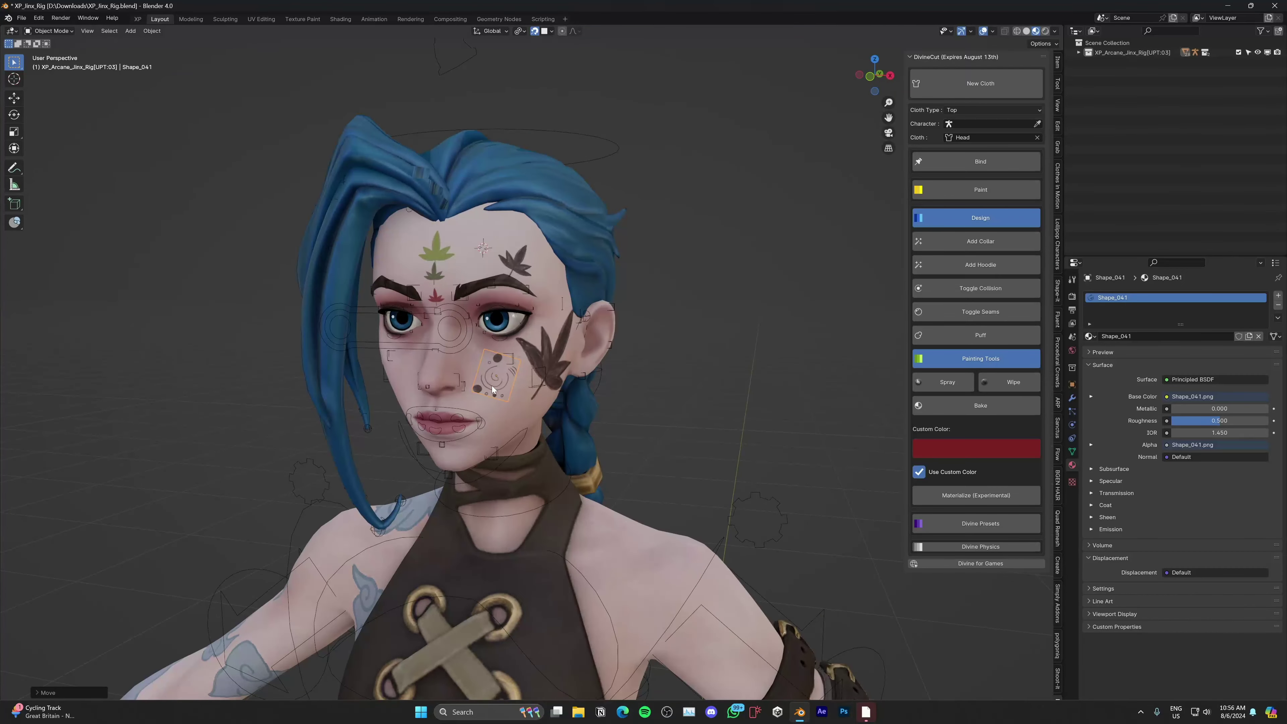
{"action": "key", "text": "s"}
{"action": "left_click", "coordinate": [518, 400]}
{"action": "scroll", "coordinate": [507, 397], "scroll_direction": "up", "scroll_amount": 3}
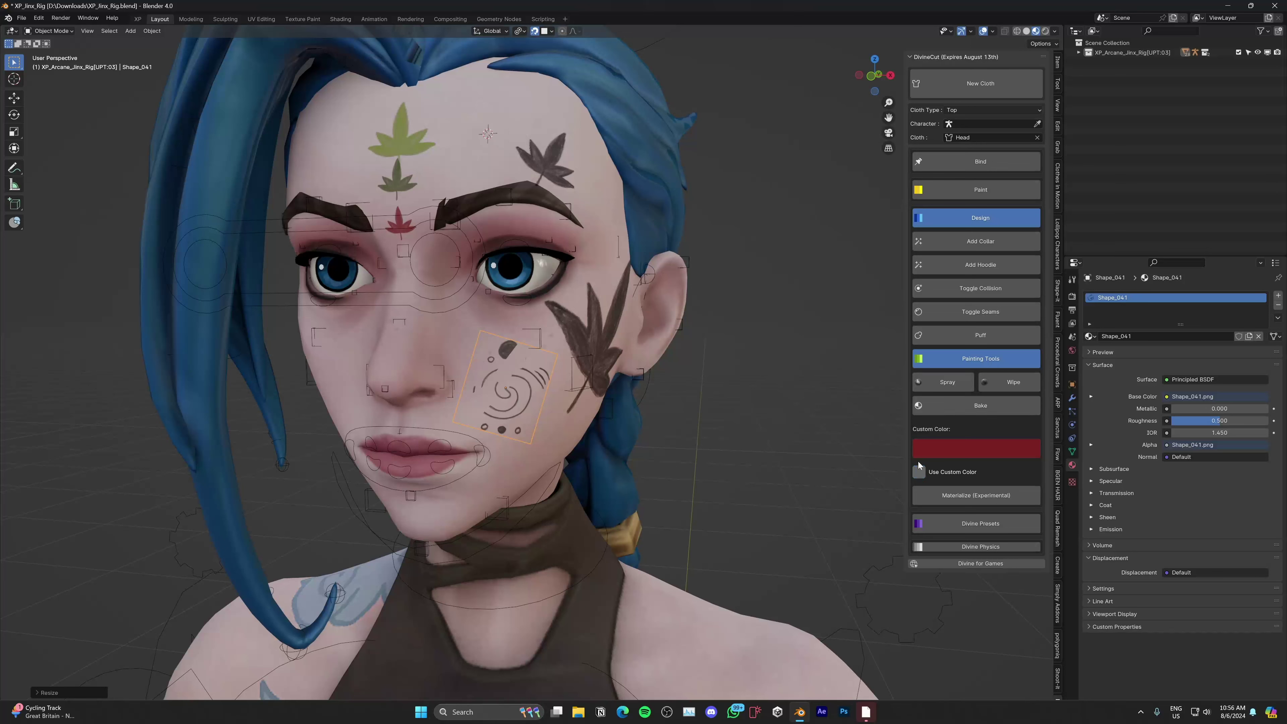
- Bake the swirl design onto the cheek with the custom color off and apply Materialize (Experimental) to it
{"action": "left_click", "coordinate": [969, 406]}
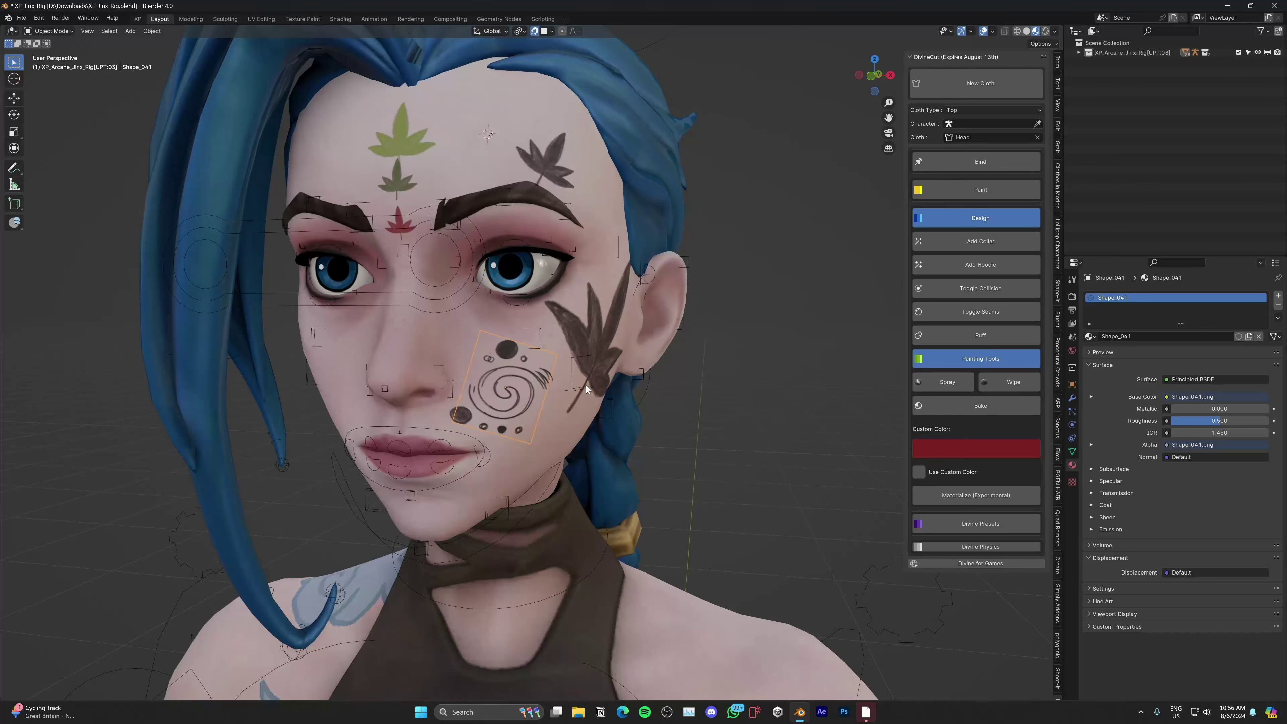
{"action": "left_click", "coordinate": [949, 496]}
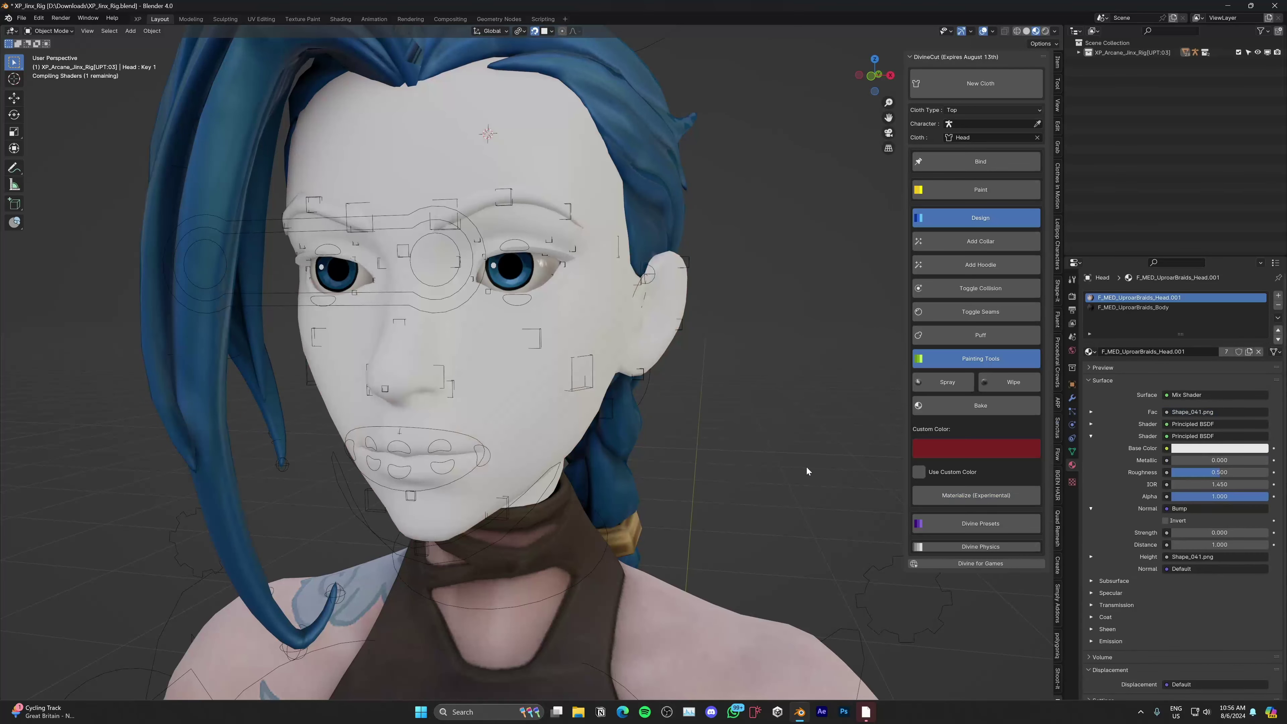
{"action": "middle_click_drag", "start_coordinate": [706, 453], "coordinate": [629, 430]}
{"action": "scroll", "coordinate": [628, 431], "scroll_direction": "up", "scroll_amount": 2}
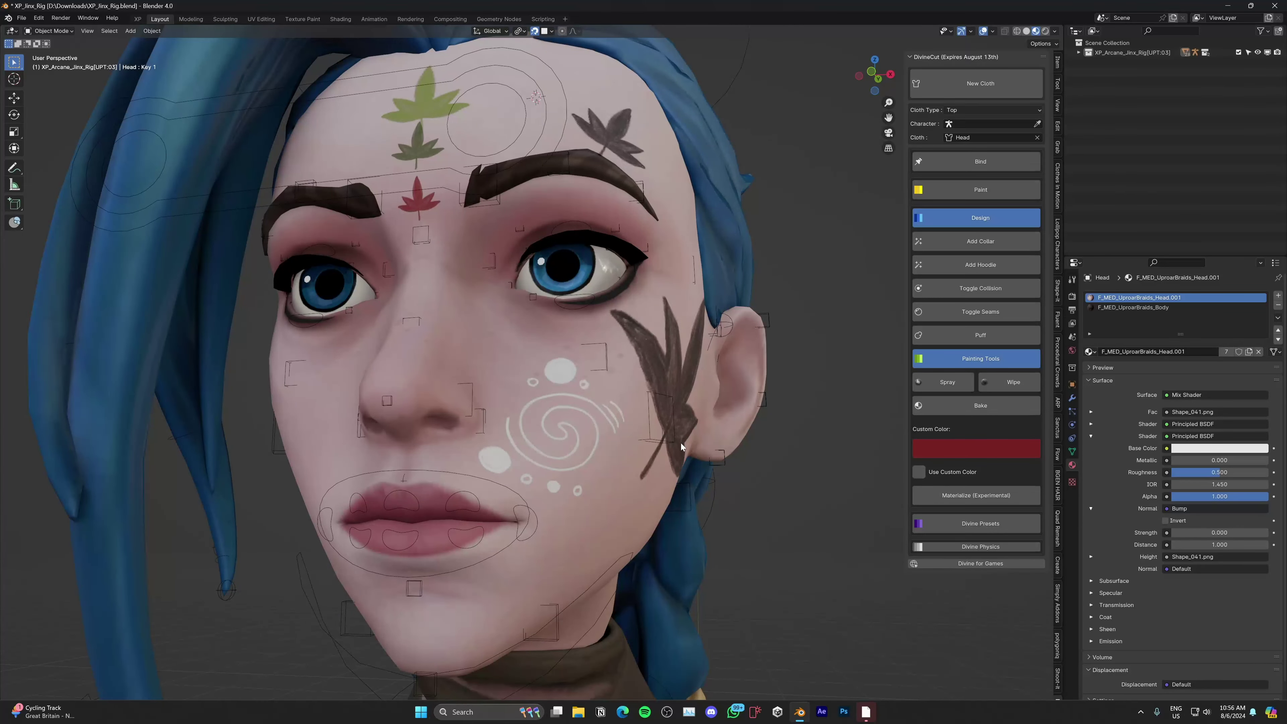
- Give the swirl material a golden orange base color, Metallic 1.000 and Roughness 0.363
{"action": "left_click", "coordinate": [1186, 452]}
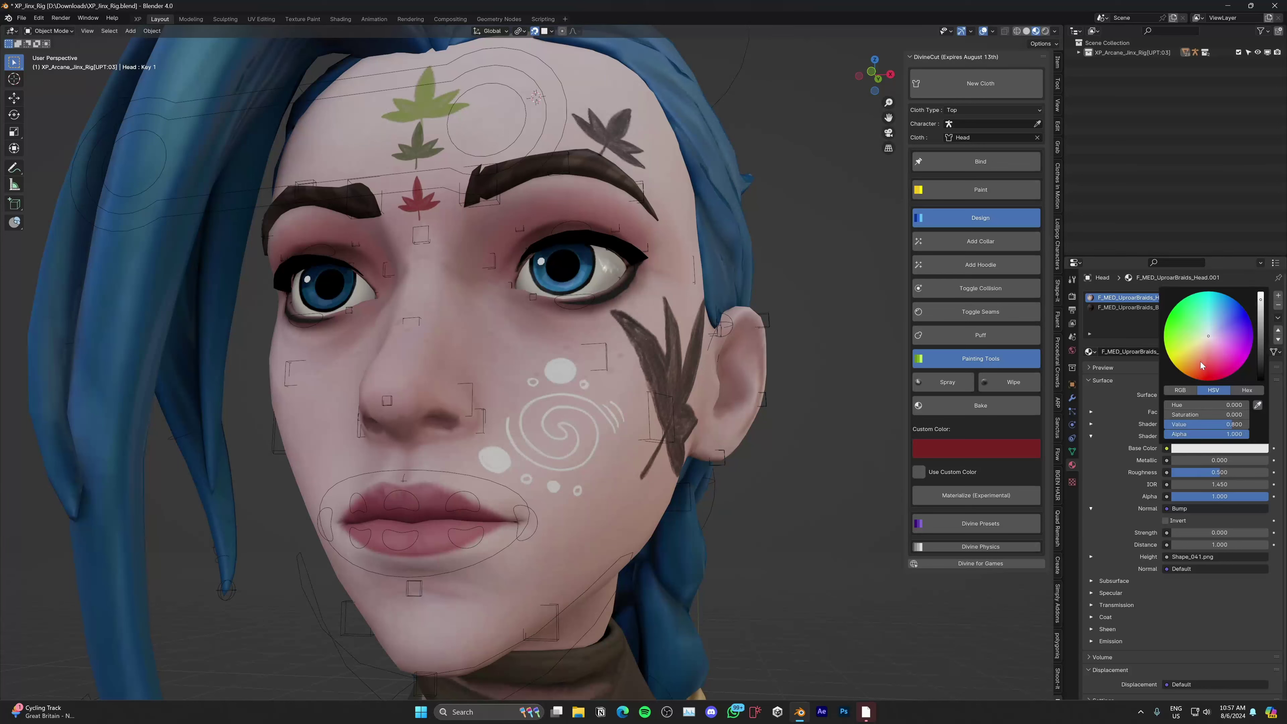
{"action": "left_click_drag", "start_coordinate": [1200, 365], "coordinate": [1196, 358]}
{"action": "left_click_drag", "start_coordinate": [1183, 459], "coordinate": [1268, 460]}
{"action": "mouse_move", "coordinate": [774, 422]}
{"action": "middle_mouse_down"}
{"action": "mouse_move", "coordinate": [739, 395]}
{"action": "mouse_move", "coordinate": [754, 425]}
{"action": "mouse_move", "coordinate": [703, 391]}
{"action": "mouse_move", "coordinate": [752, 422]}
{"action": "middle_mouse_up"}
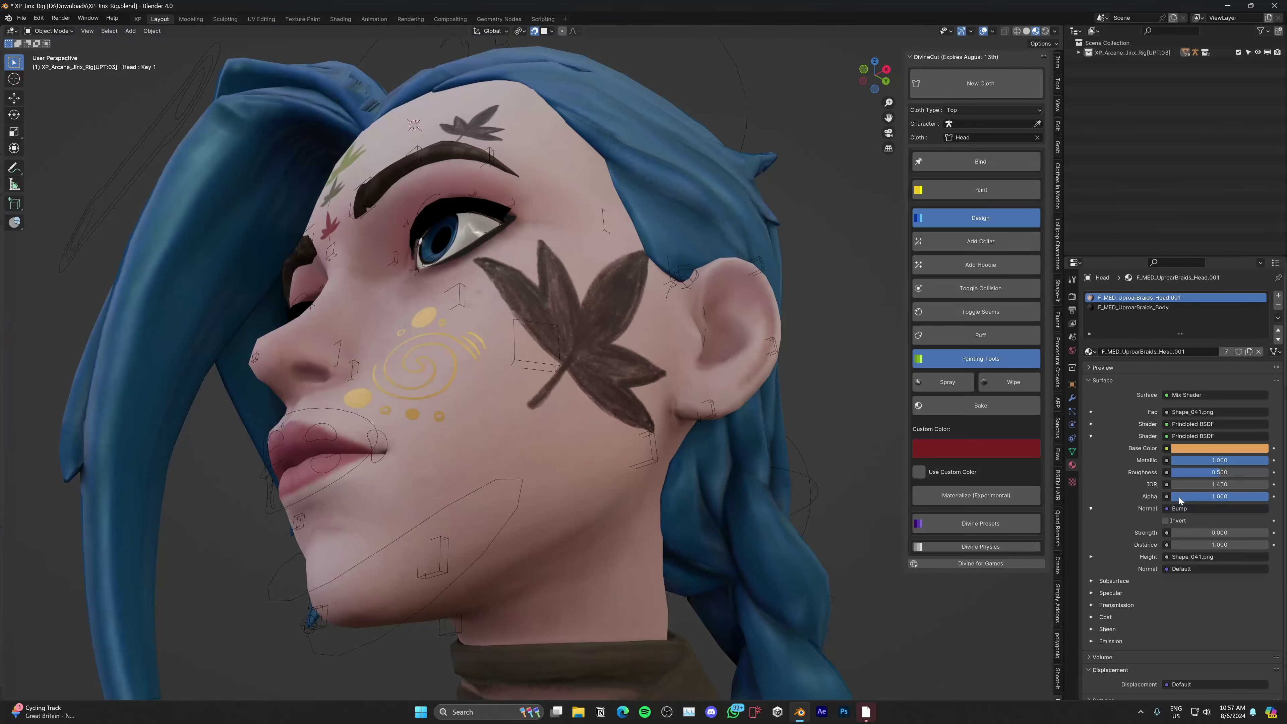
{"action": "left_click_drag", "start_coordinate": [1220, 472], "coordinate": [1205, 472]}
- Switch the viewport to rendered shading and add a point light in front of the character's face
{"action": "key", "text": "z"}
{"action": "left_click", "coordinate": [448, 349]}
{"action": "scroll", "coordinate": [467, 343], "scroll_direction": "down", "scroll_amount": 4}
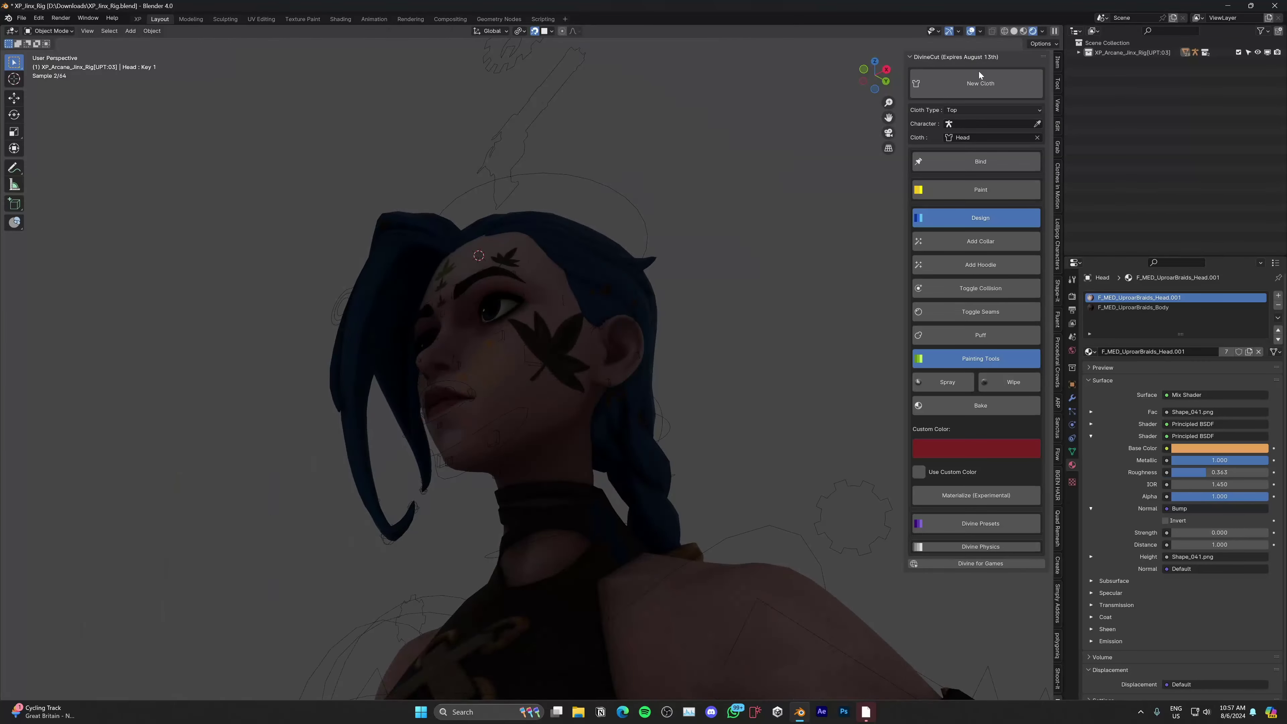
{"action": "key", "text": "shift+a"}
{"action": "type", "text": "po"}
{"action": "key", "text": "Return"}
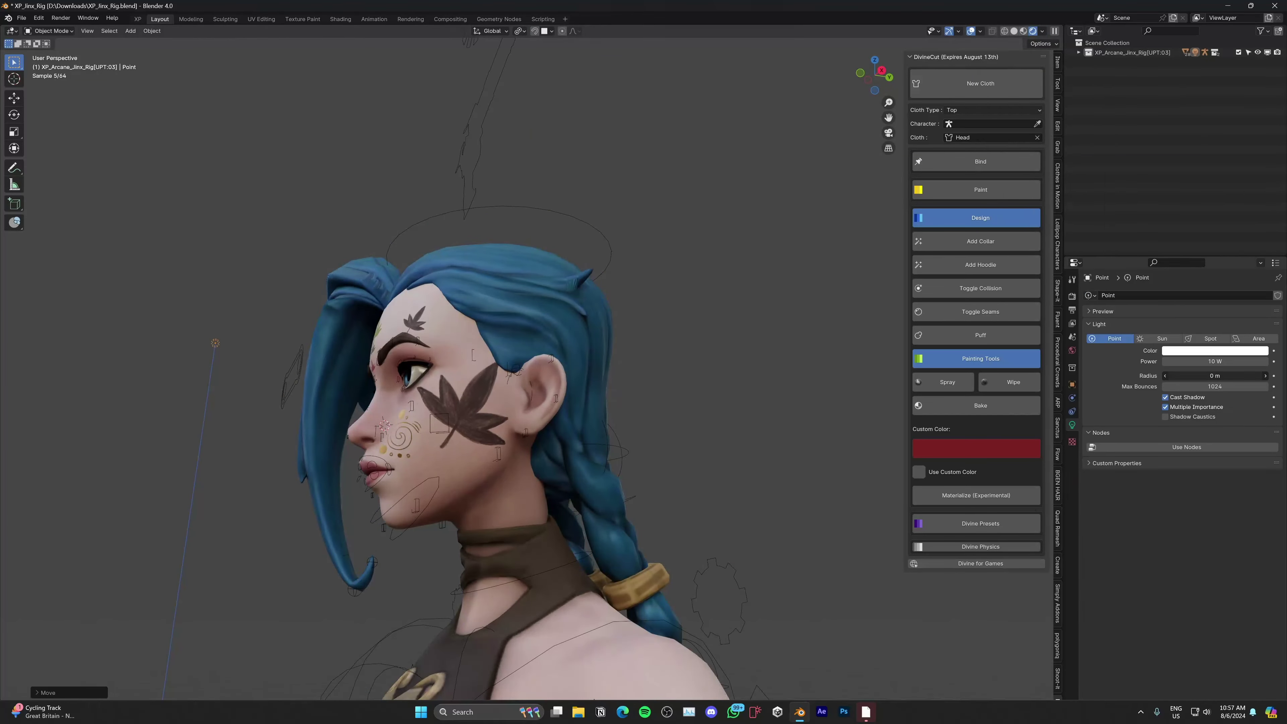
{"action": "key", "text": "Return"}
- Set the point light's power to 3 W and its radius to 0.07 m
{"action": "left_click", "coordinate": [1215, 361]}
{"action": "type", "text": "3"}
{"action": "key", "text": "Return"}
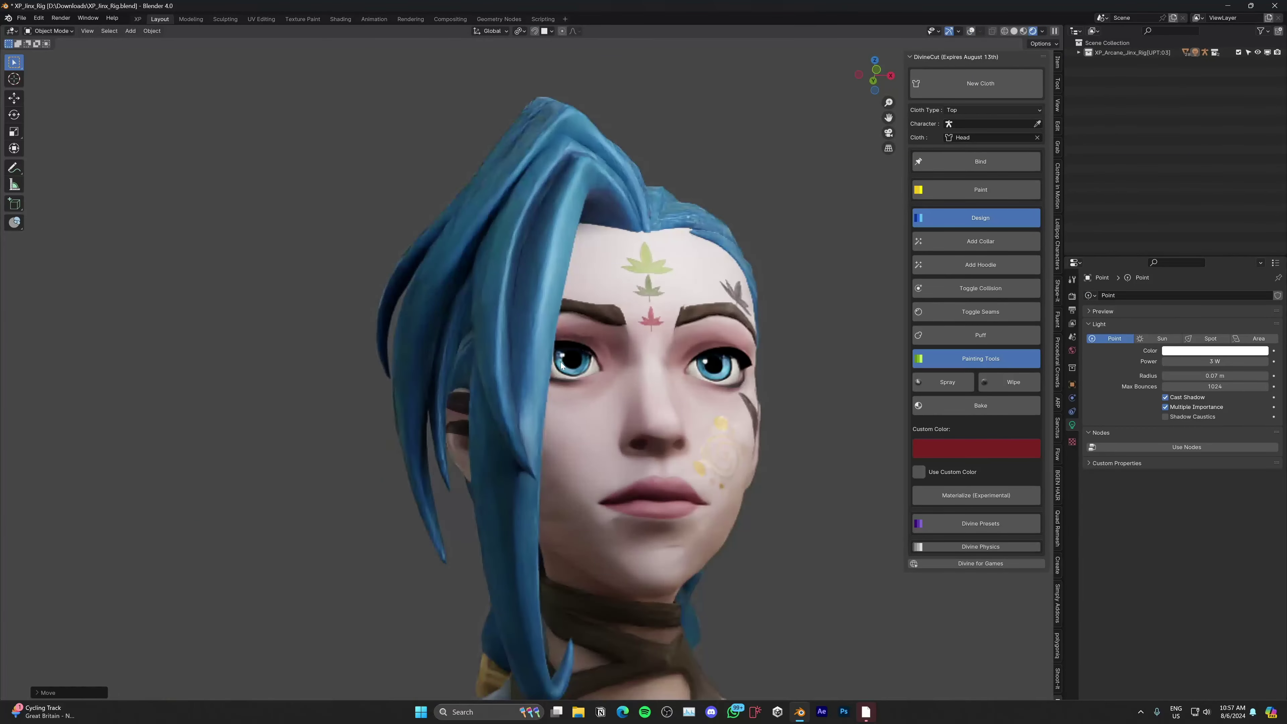
{"action": "scroll", "coordinate": [561, 365], "scroll_direction": "up", "scroll_amount": 5}
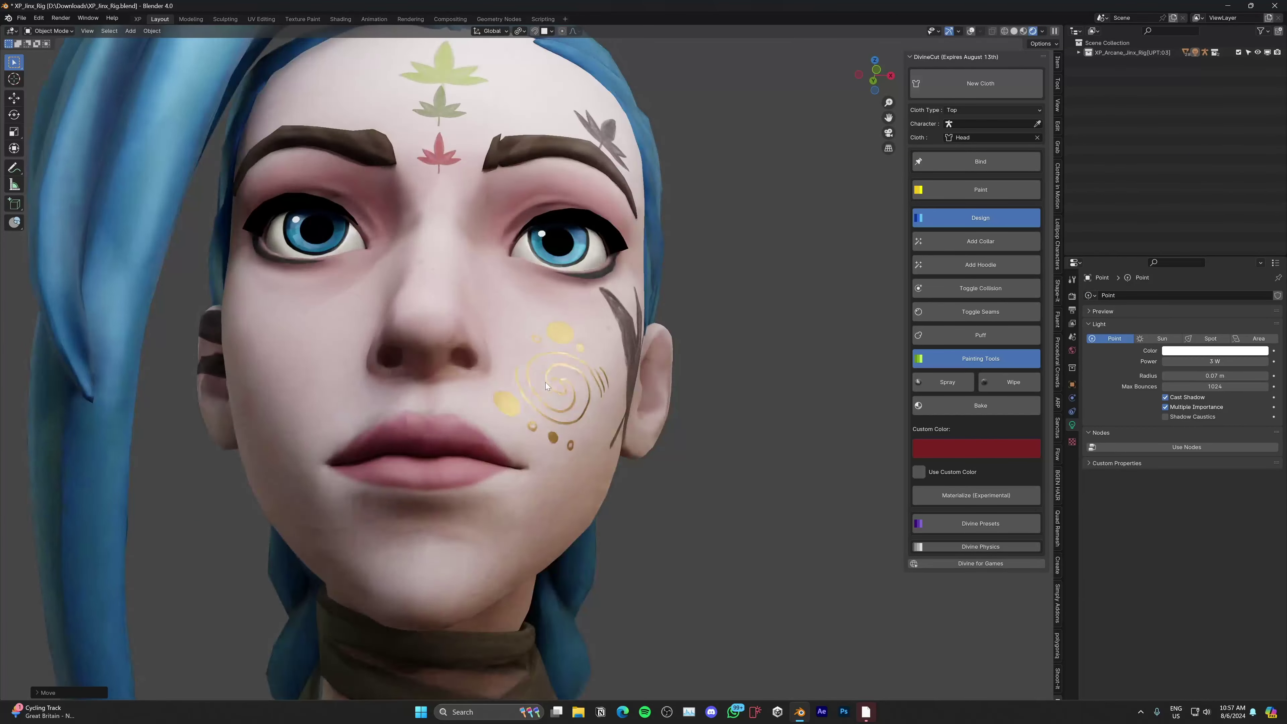
- Select the head mesh with overlays shown and raise the swirl material's bump strength to 1.000
{"action": "key", "text": "shift+alt+z"}
{"action": "left_click", "coordinate": [570, 375]}
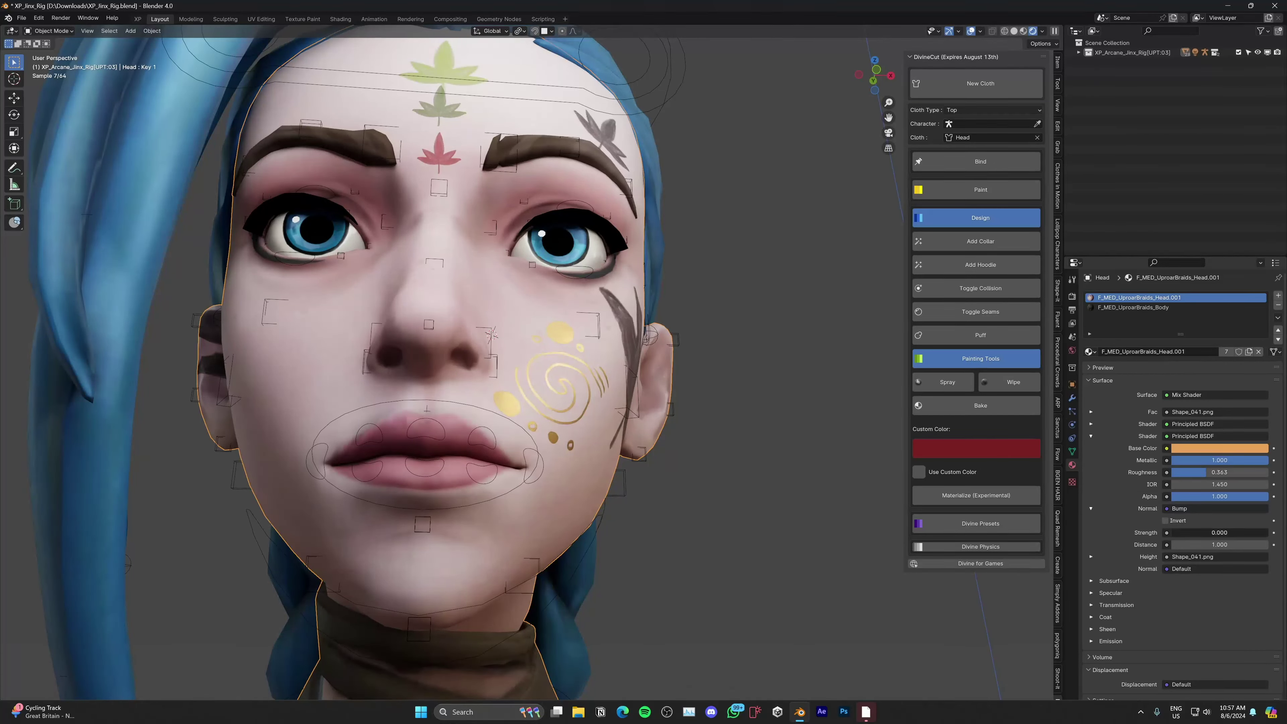
{"action": "left_click_drag", "start_coordinate": [1176, 532], "coordinate": [1269, 536]}
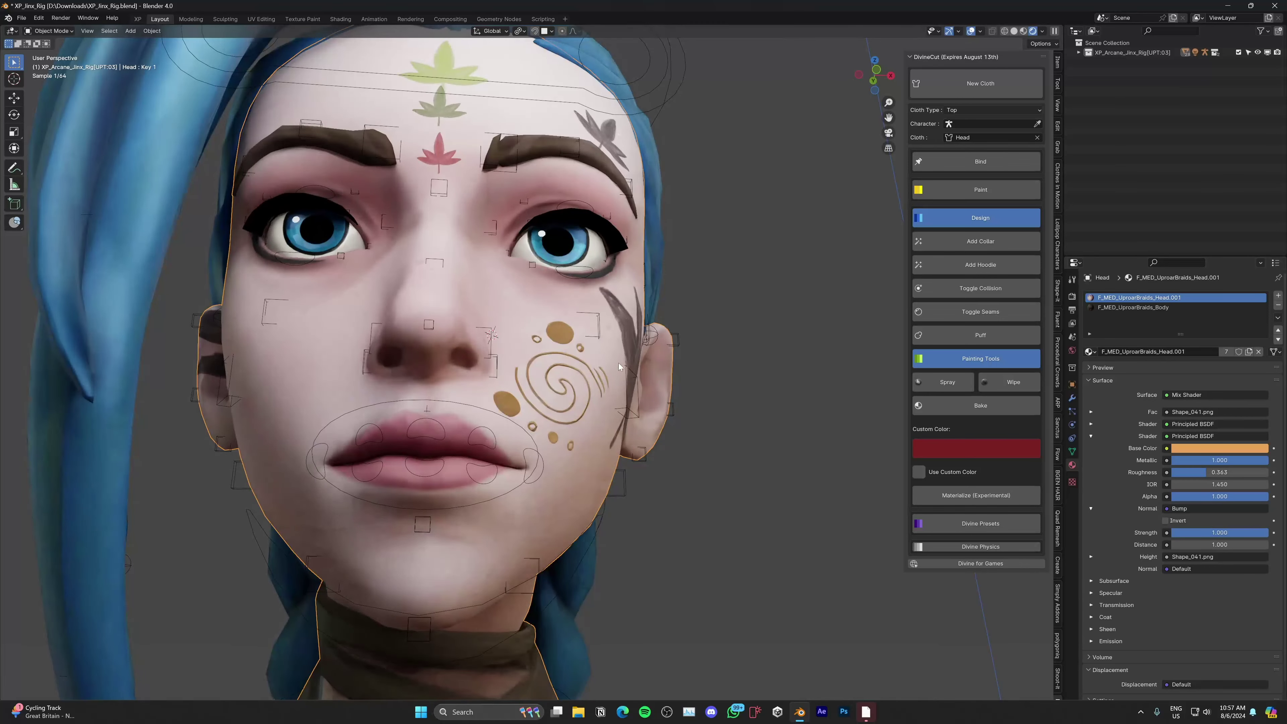
- Limit rendering to a small region around the upper part of the swirl to inspect its relief up close
{"action": "key", "text": "ctrl+b"}
{"action": "left_click_drag", "start_coordinate": [531, 299], "coordinate": [597, 389]}
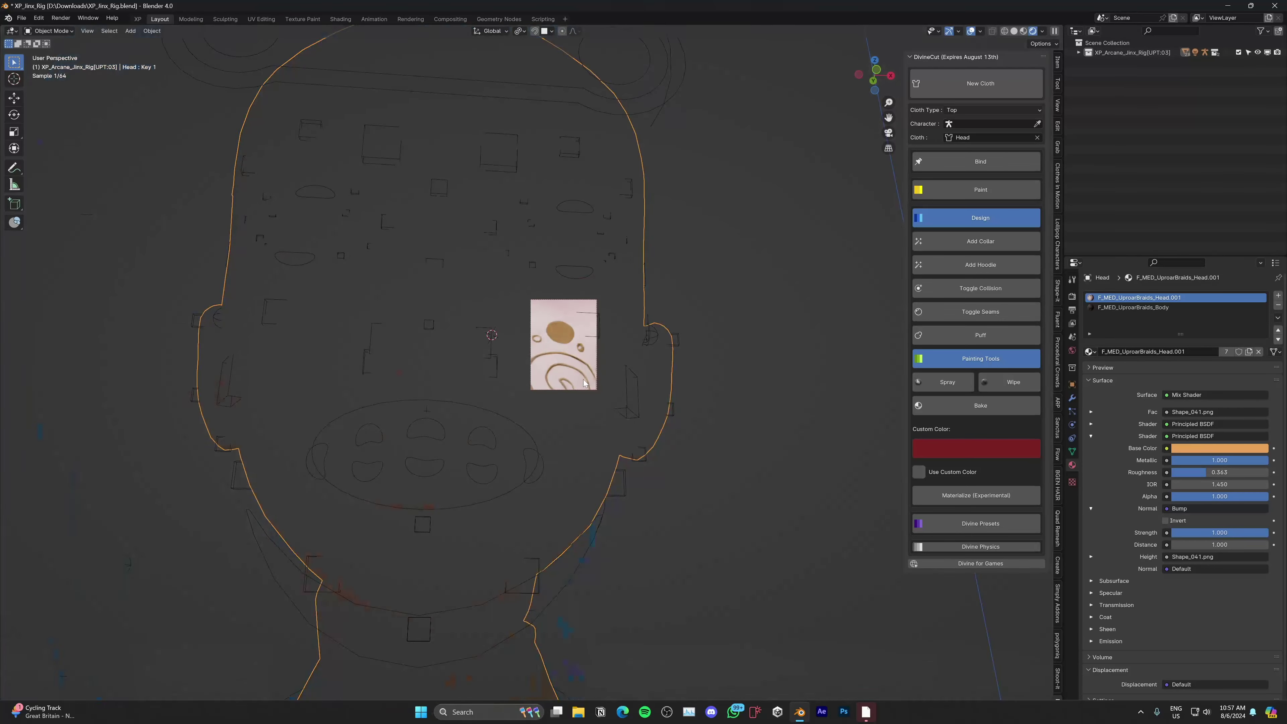
{"action": "scroll", "coordinate": [591, 374], "scroll_direction": "up", "scroll_amount": 3}
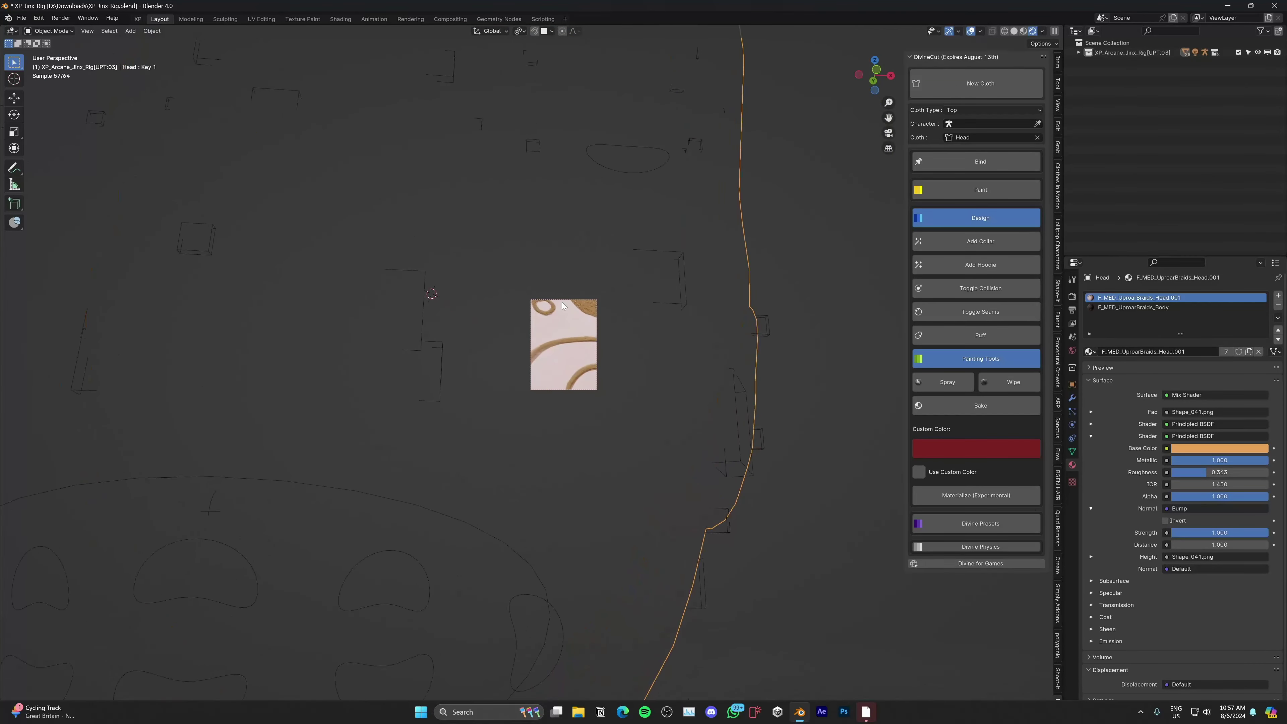
{"action": "key", "text": "ctrl+b"}
{"action": "left_click_drag", "start_coordinate": [515, 209], "coordinate": [647, 383]}
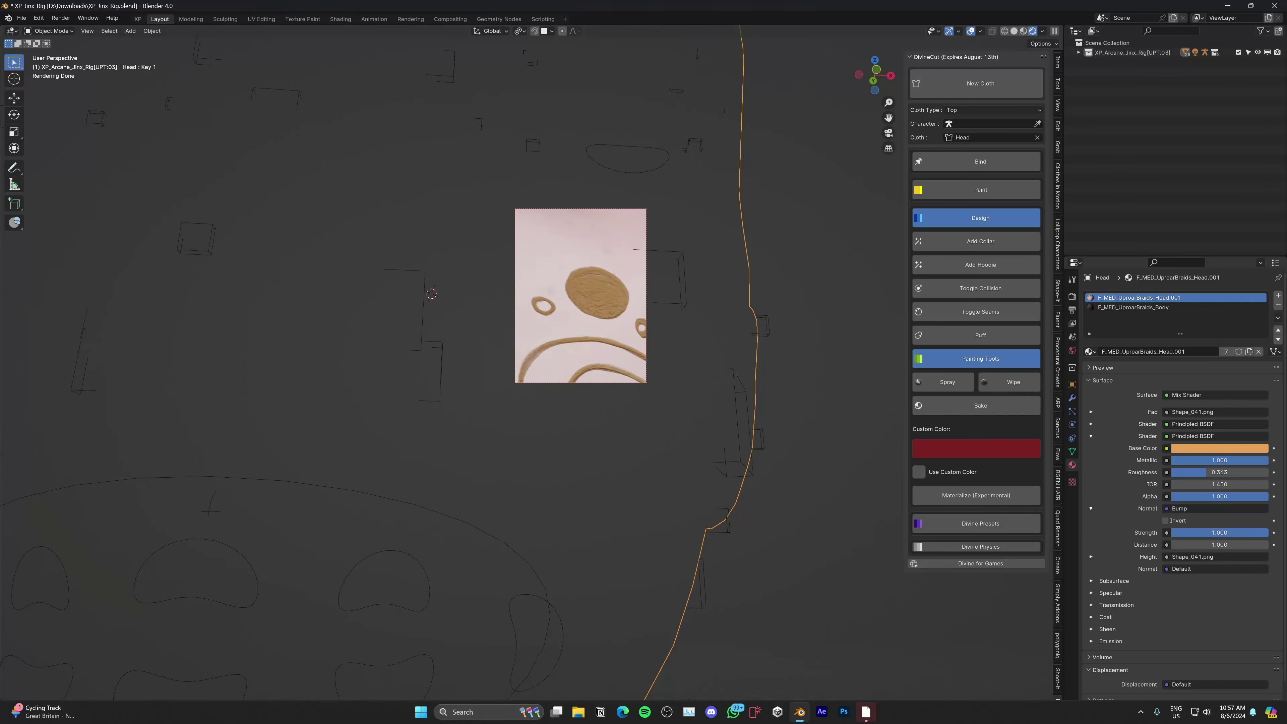
- Lower the swirl material's bump strength and alpha
{"action": "left_click_drag", "start_coordinate": [1252, 533], "coordinate": [1226, 541]}
{"action": "left_click_drag", "start_coordinate": [1236, 497], "coordinate": [1171, 496]}
{"action": "middle_click_drag", "start_coordinate": [646, 380], "coordinate": [622, 384]}
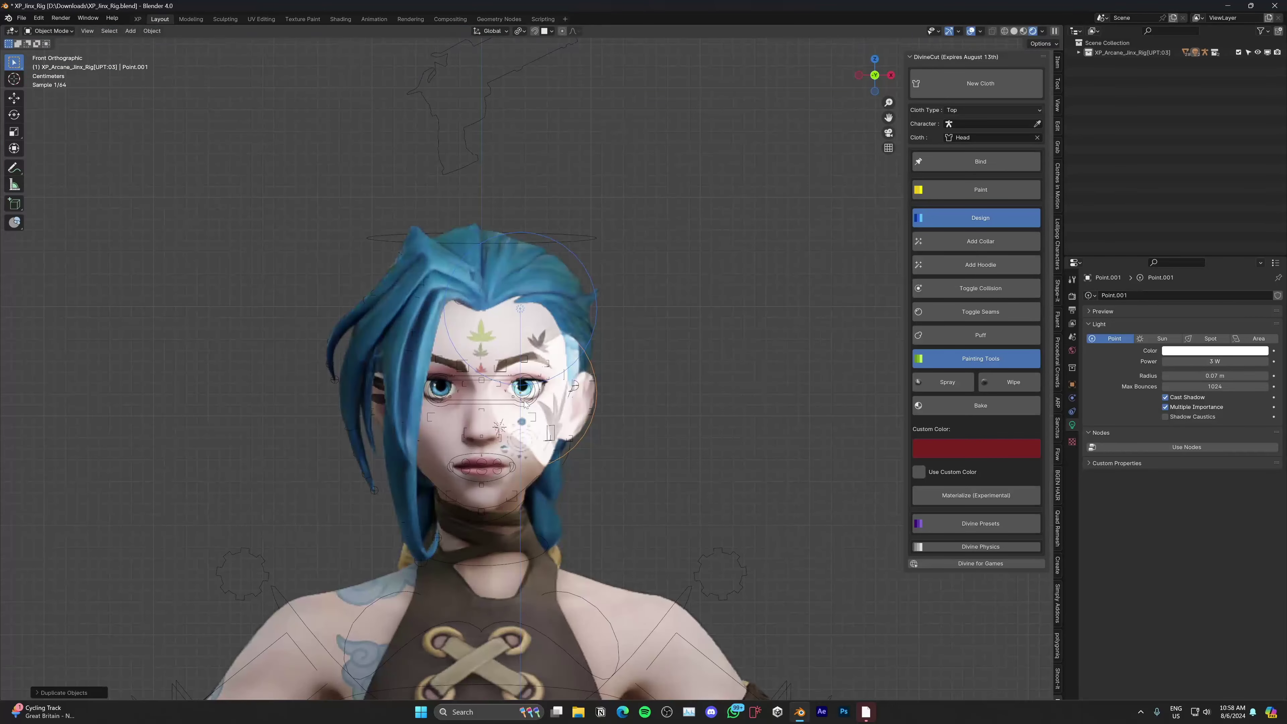
- Move the duplicated point light to the opposite side of the head and set its radius to 0.007 m
{"action": "key", "text": "g"}
{"action": "left_click", "coordinate": [441, 426]}
{"action": "left_click_drag", "start_coordinate": [1215, 376], "coordinate": [1181, 376]}
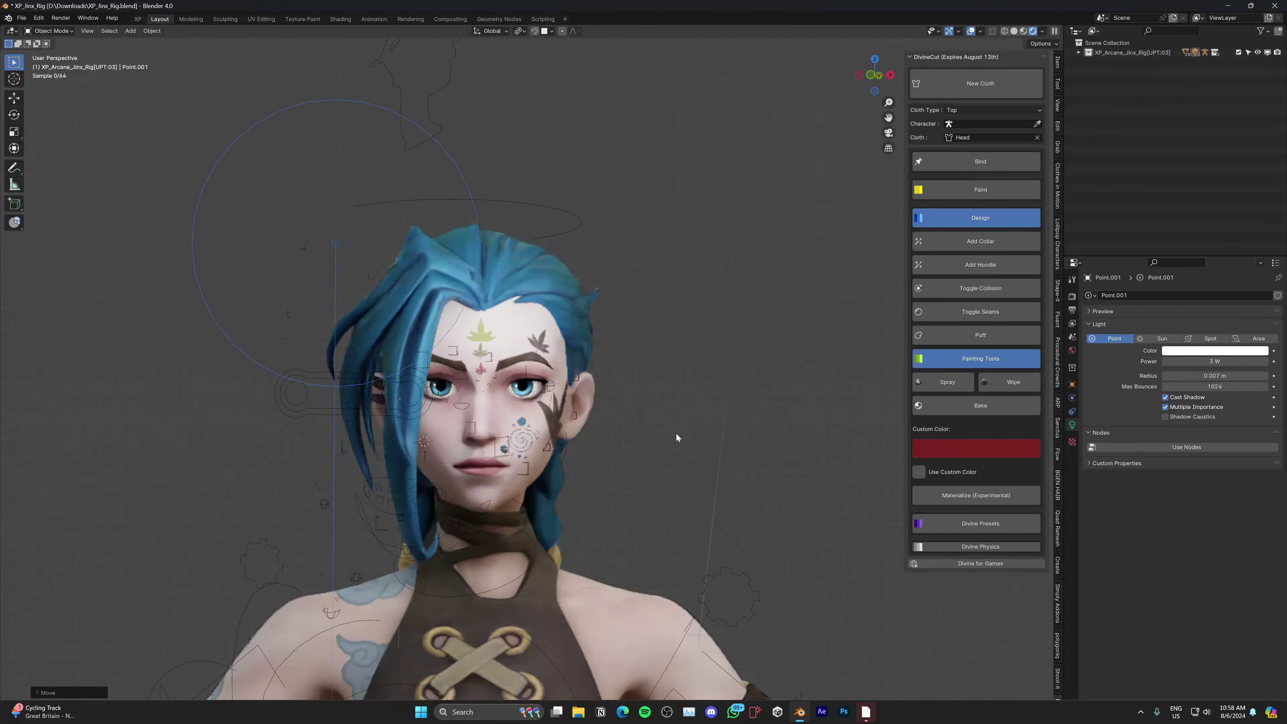
- Select the head mesh with overlays shown and set the swirl material's bump strength to 0
{"action": "middle_click_drag", "start_coordinate": [734, 432], "coordinate": [673, 435]}
{"action": "scroll", "coordinate": [670, 435], "scroll_direction": "down", "scroll_amount": 1}
{"action": "scroll", "coordinate": [643, 449], "scroll_direction": "up", "scroll_amount": 4}
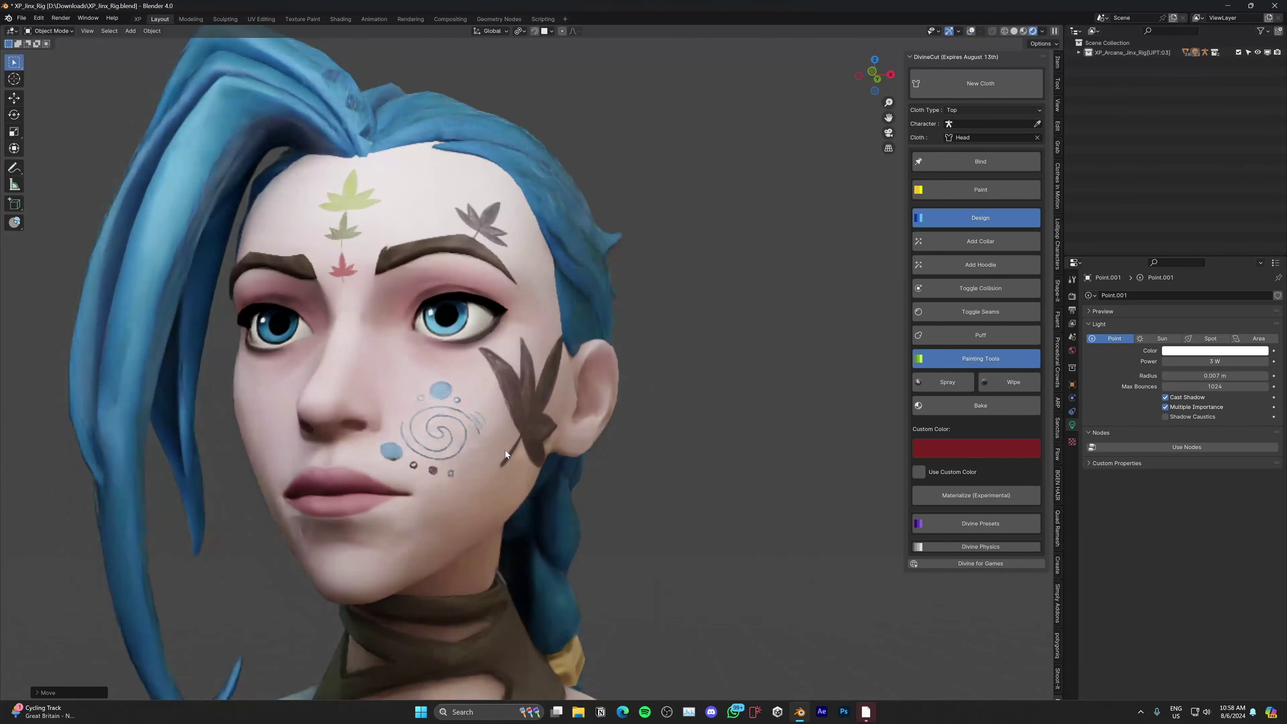
{"action": "middle_click_drag", "start_coordinate": [503, 442], "coordinate": [457, 406]}
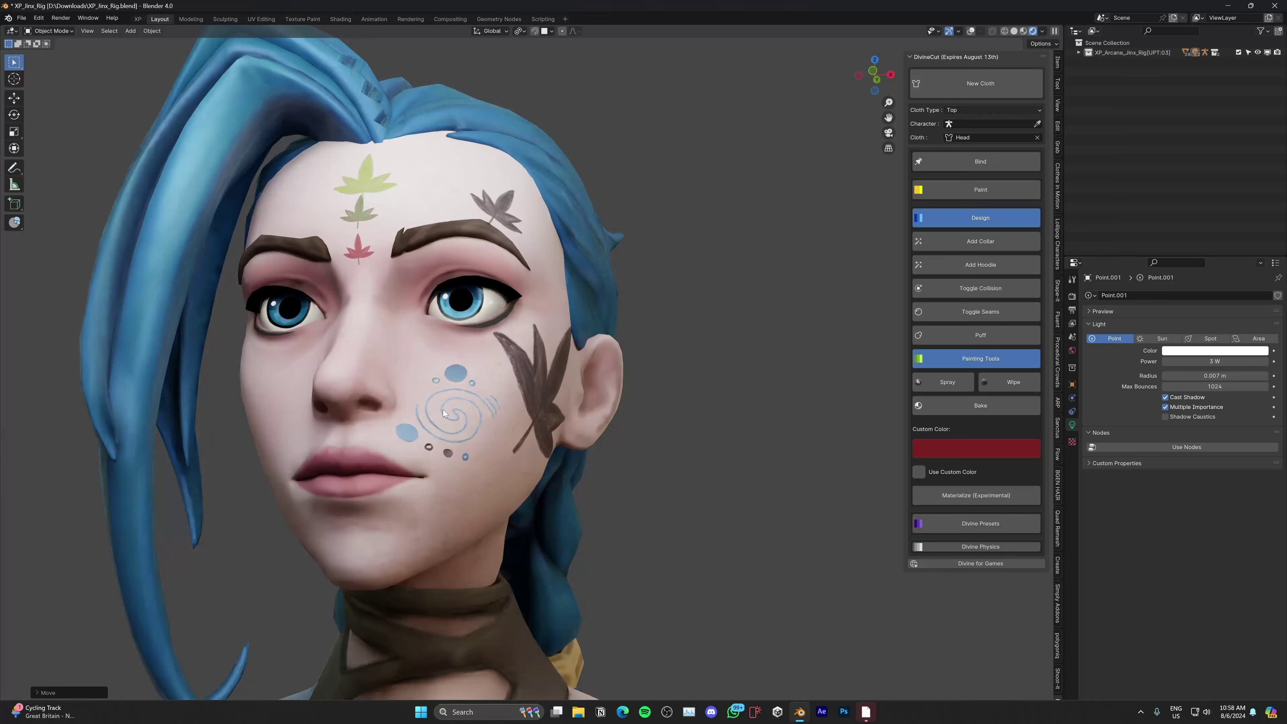
{"action": "key", "text": "shift+alt+z"}
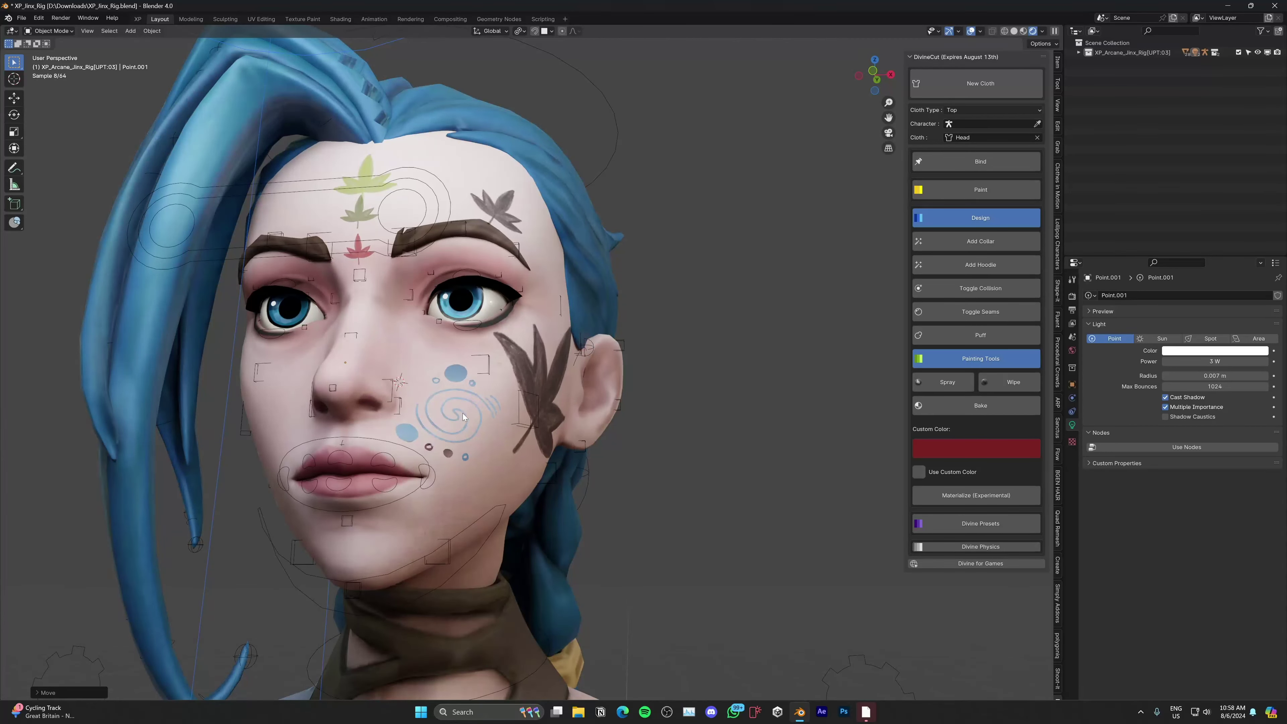
{"action": "left_click", "coordinate": [463, 414]}
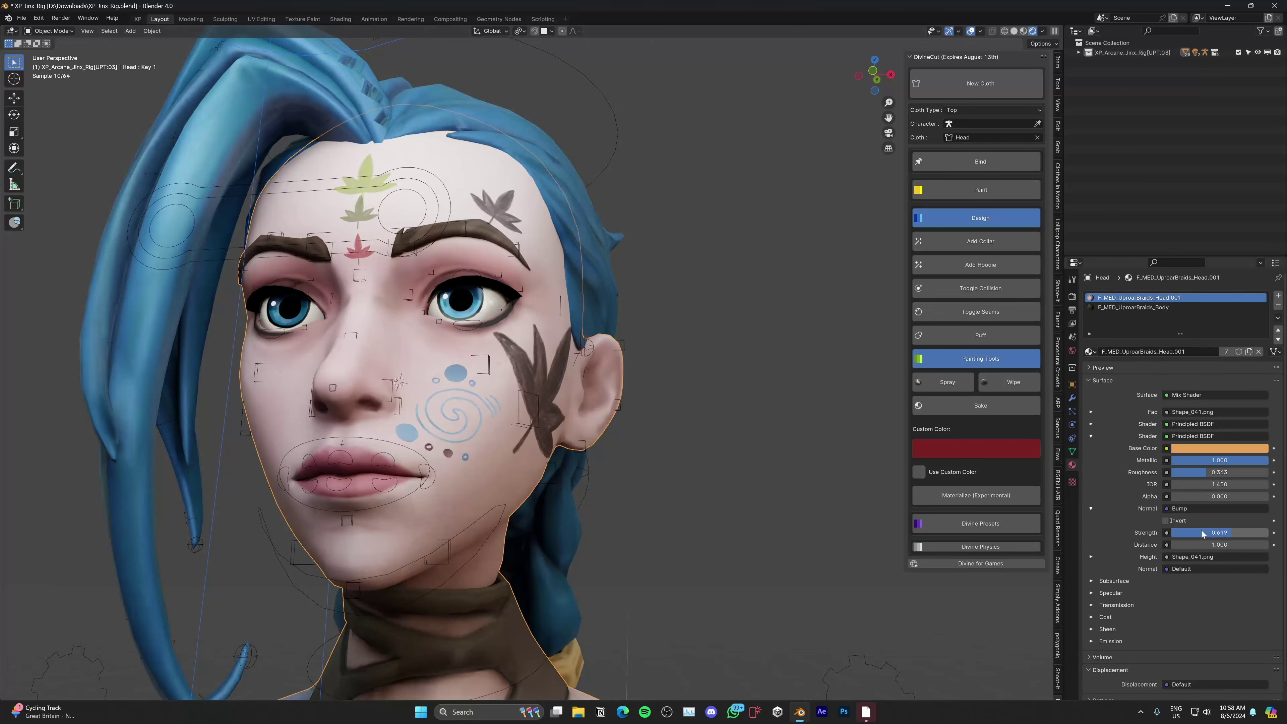
{"action": "left_click", "coordinate": [1216, 533]}
{"action": "type", "text": "0"}
{"action": "key", "text": "Return"}
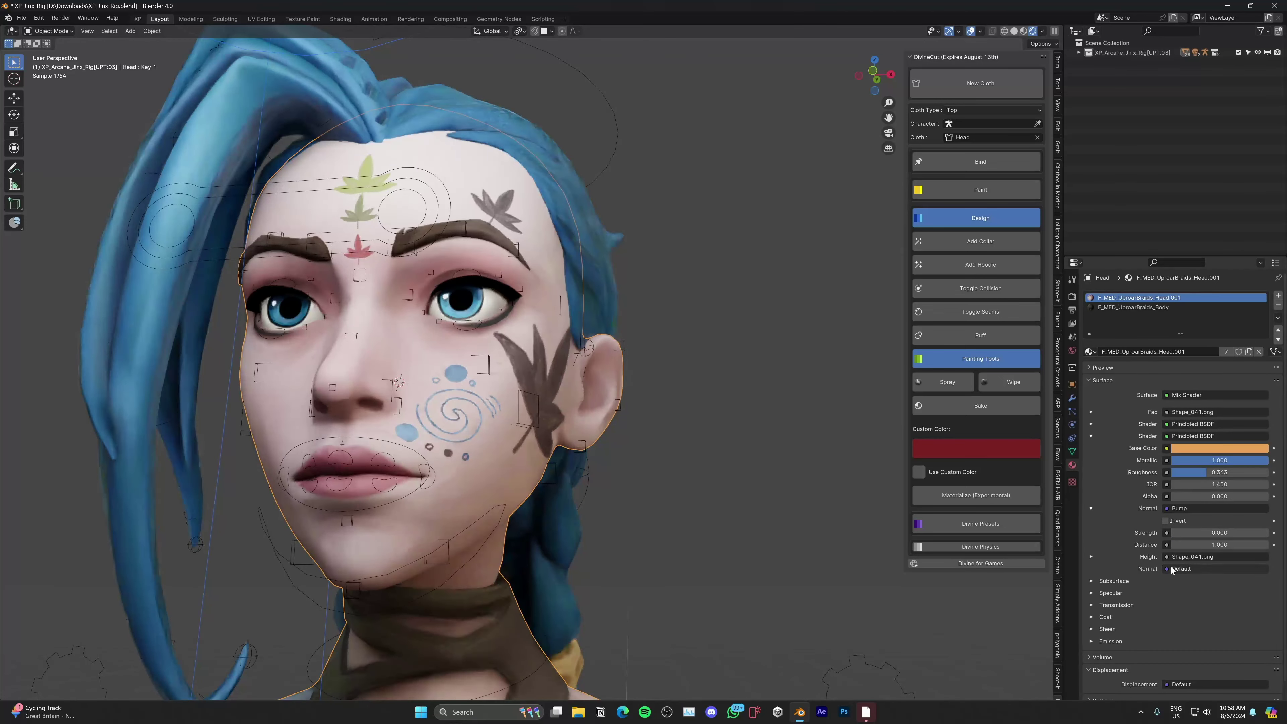
- Expand the emission settings of the swirl material's shader and view the face from closer to the front
{"action": "left_click", "coordinate": [1103, 642]}
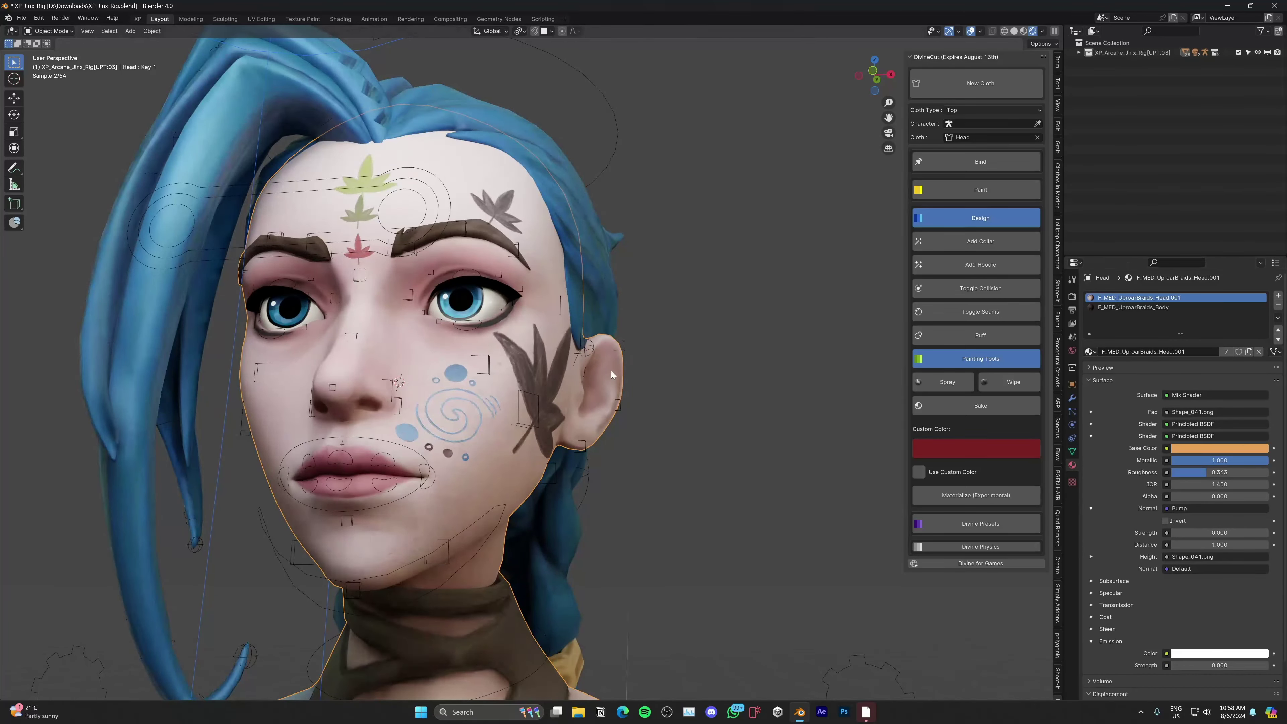
{"action": "middle_click_drag", "start_coordinate": [550, 359], "coordinate": [454, 322]}
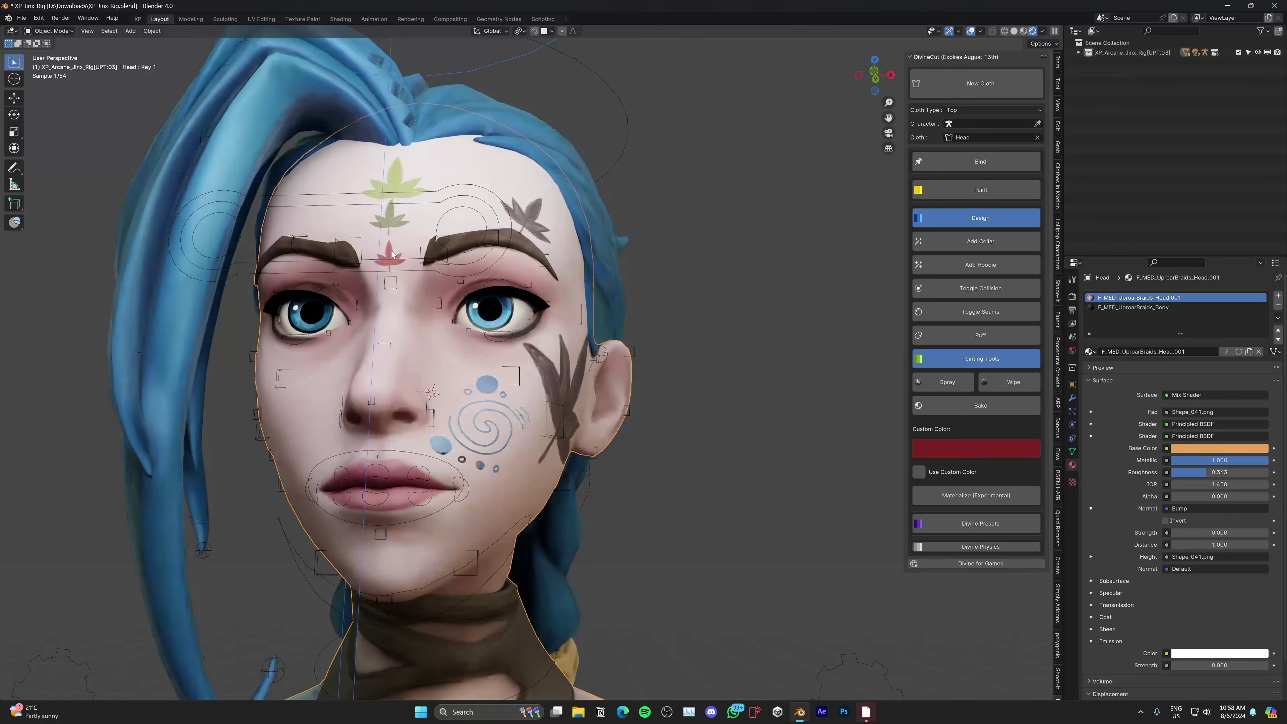